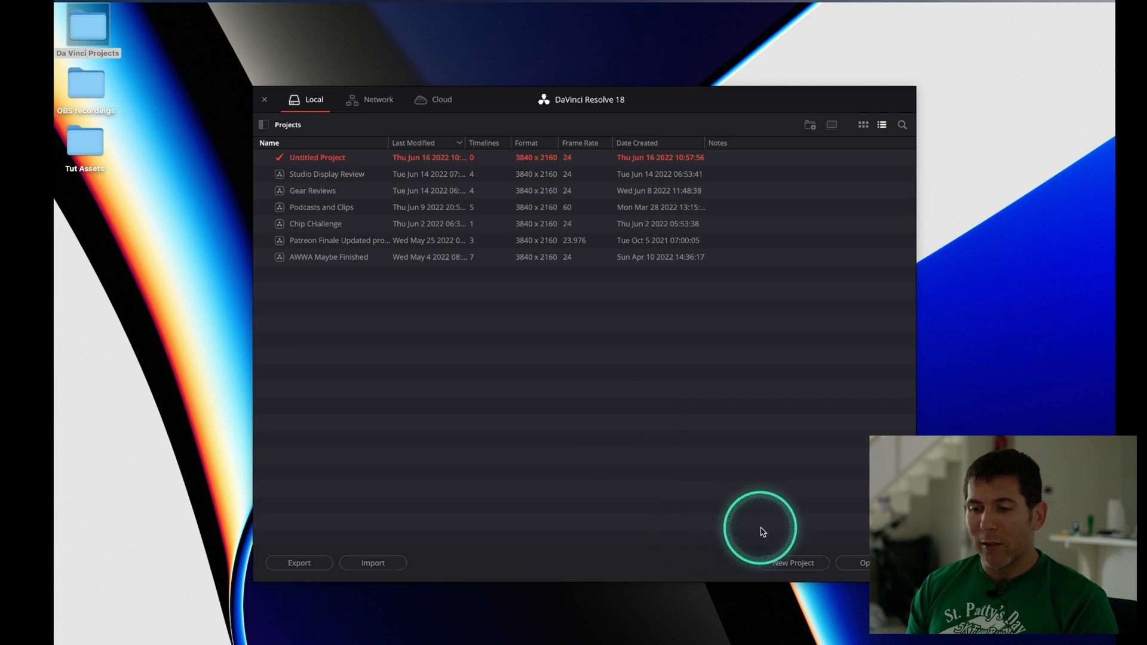
Create a new project named "Podcast Template" and switch to the Edit page
click(787, 559)
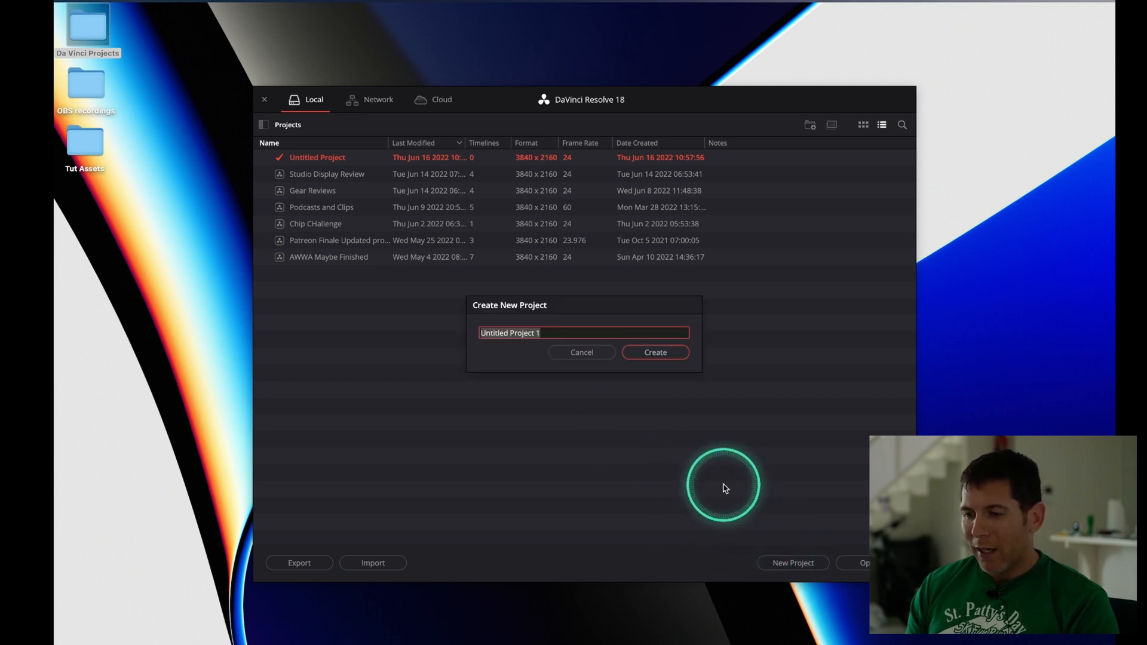
text(Podcast Template)
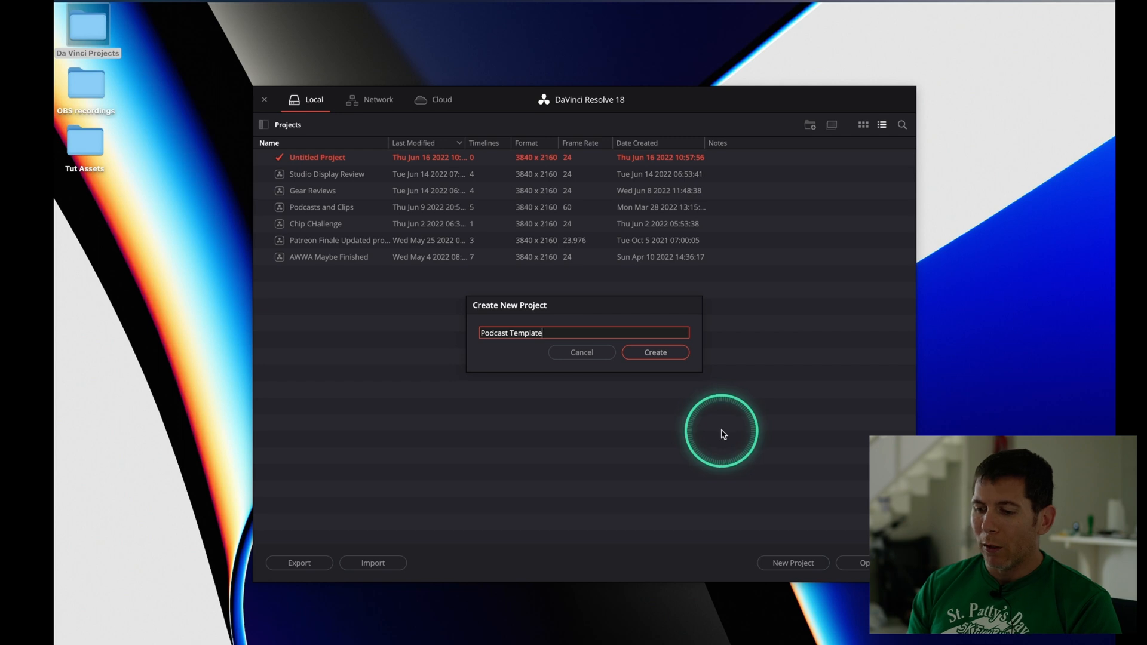
key(Return)
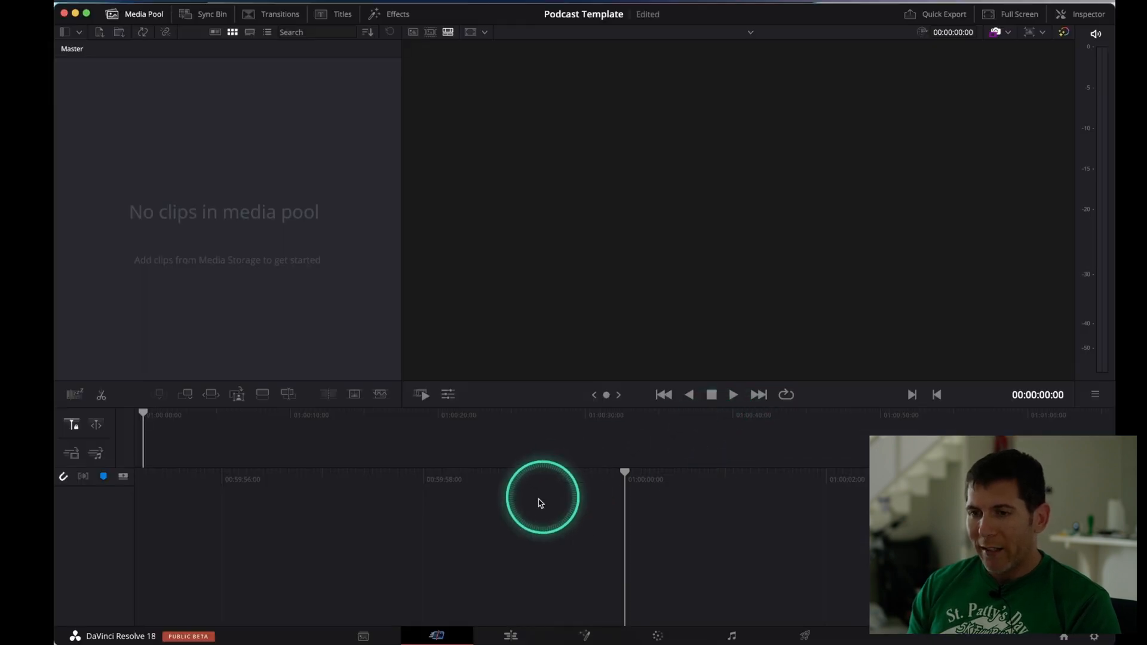
key(ctrl)
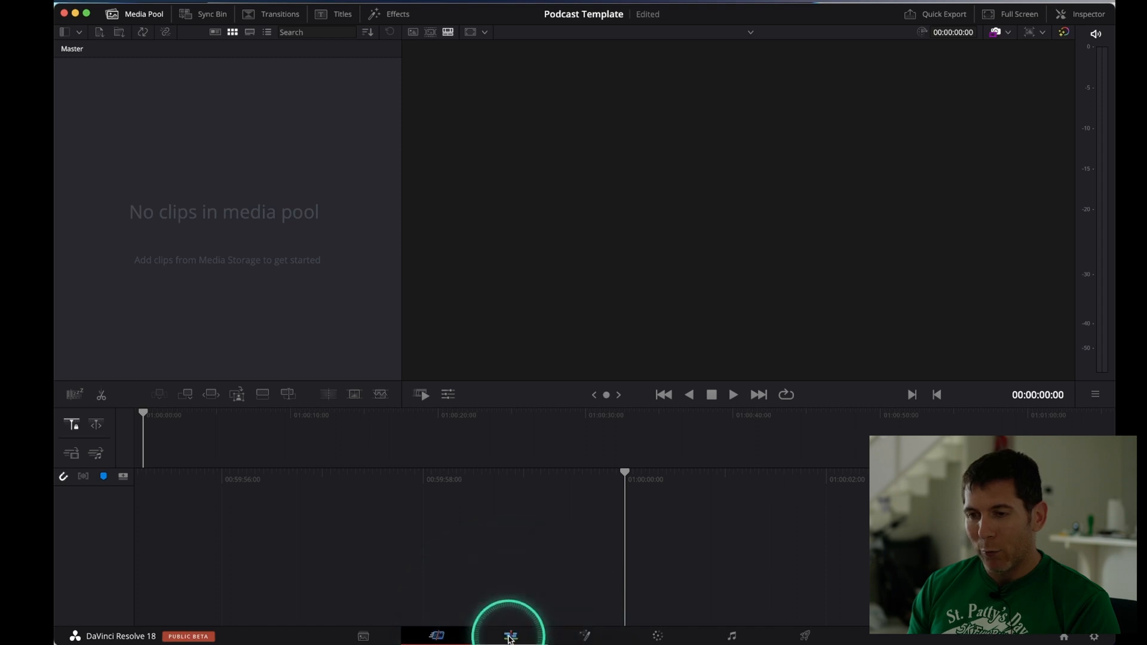
click(510, 637)
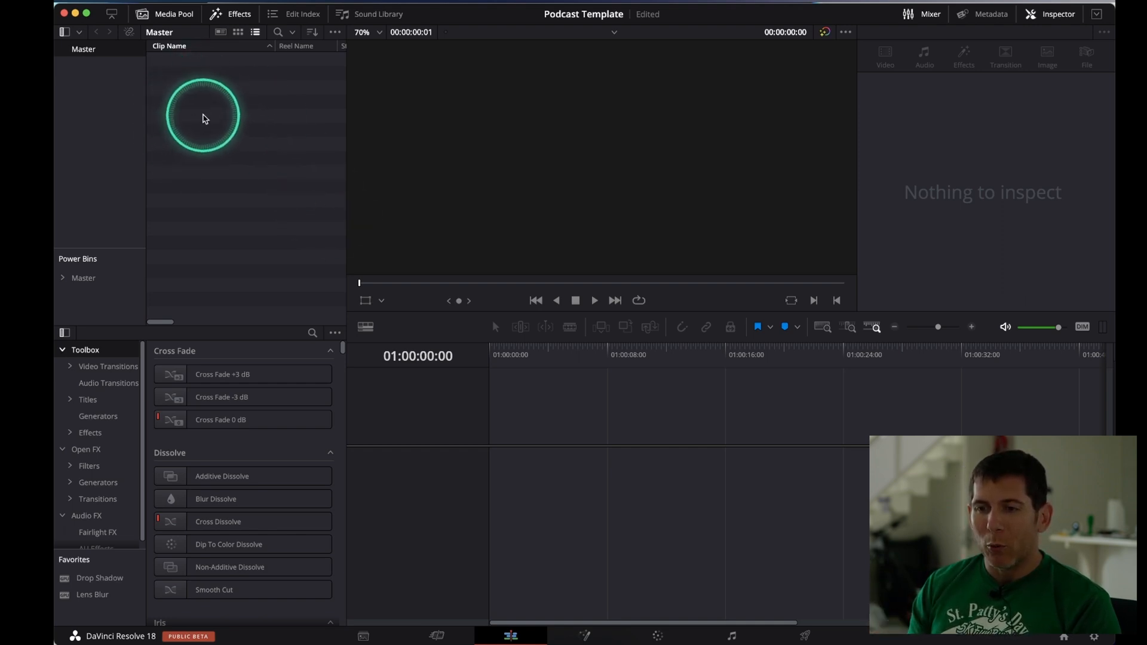
click(177, 16)
click(177, 16)
key(ctrl)
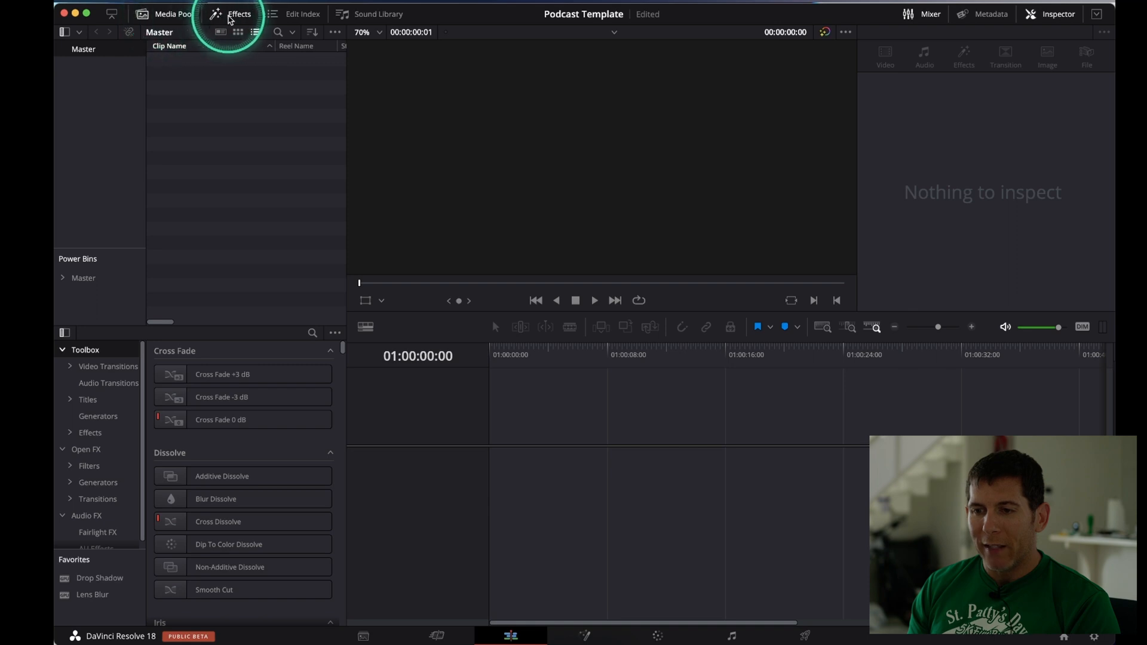
click(237, 18)
click(236, 18)
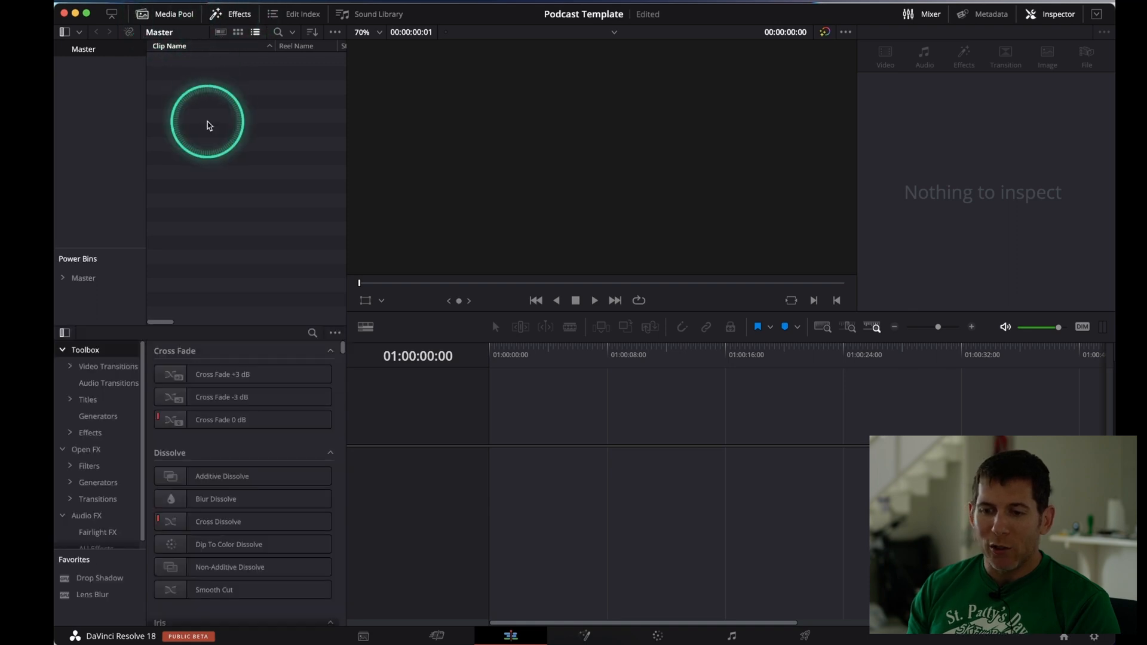
click(232, 15)
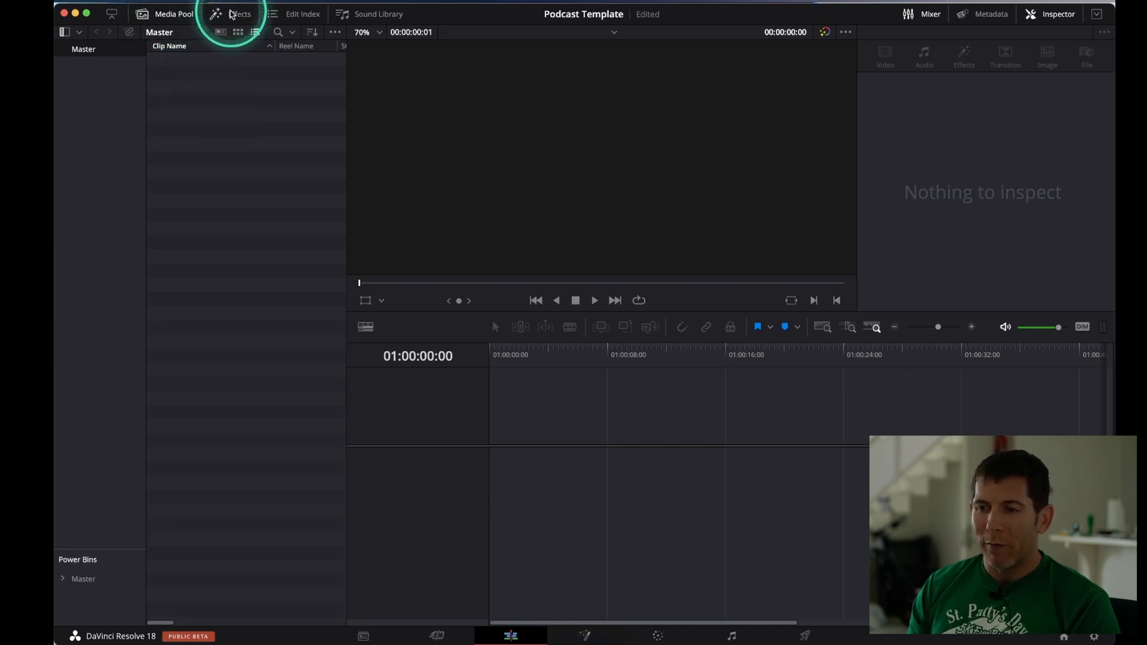
click(233, 14)
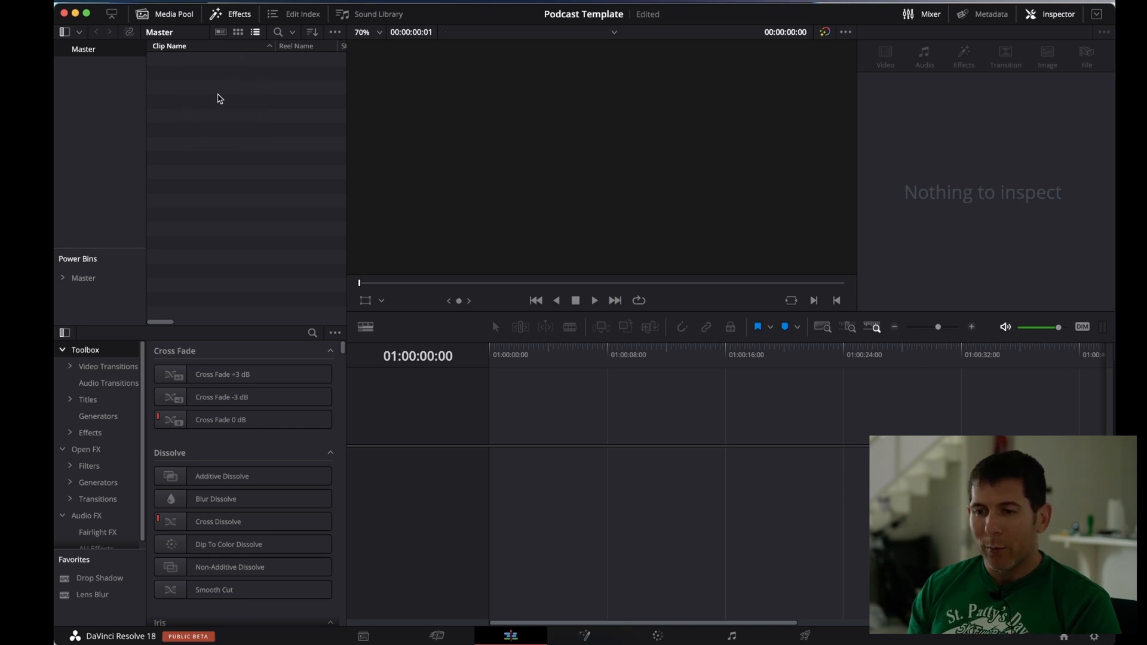
Start a new timeline named "4k UHD" with 2 video tracks and 2 audio tracks
right_click(219, 97)
mouse_move(243, 107)
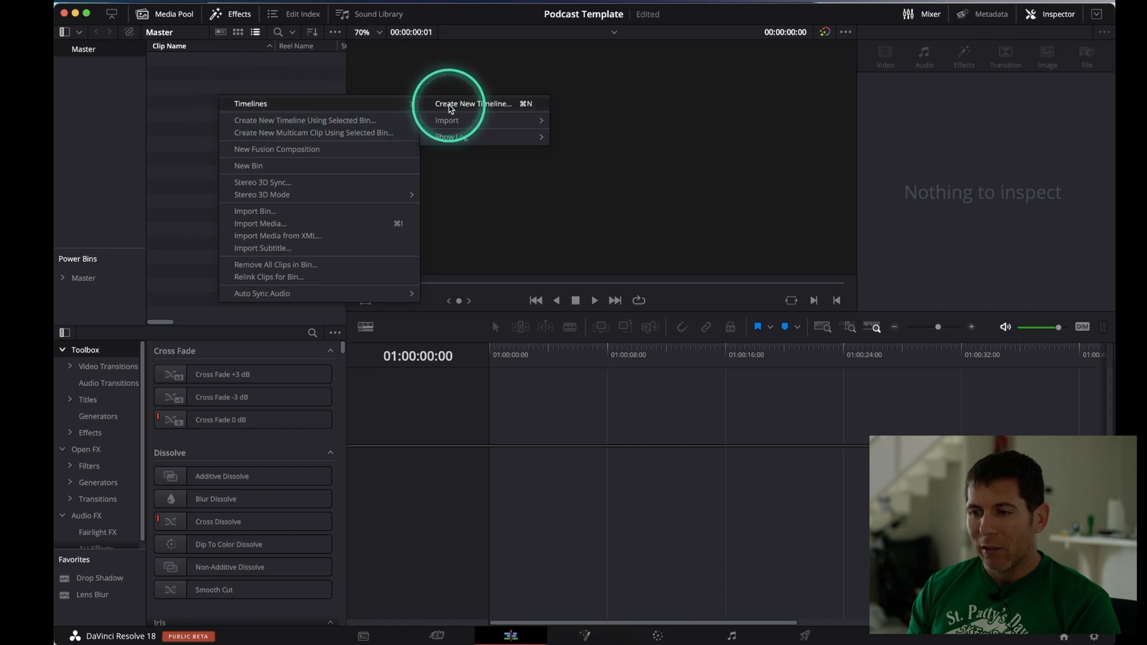
click(451, 106)
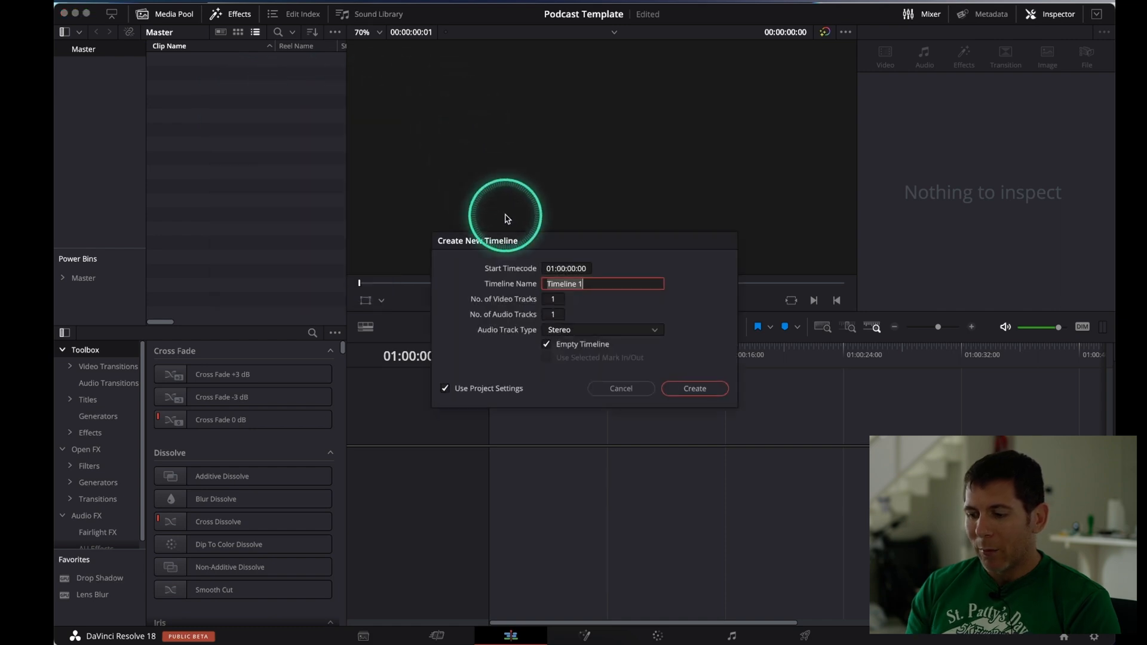
text(4k UHD)
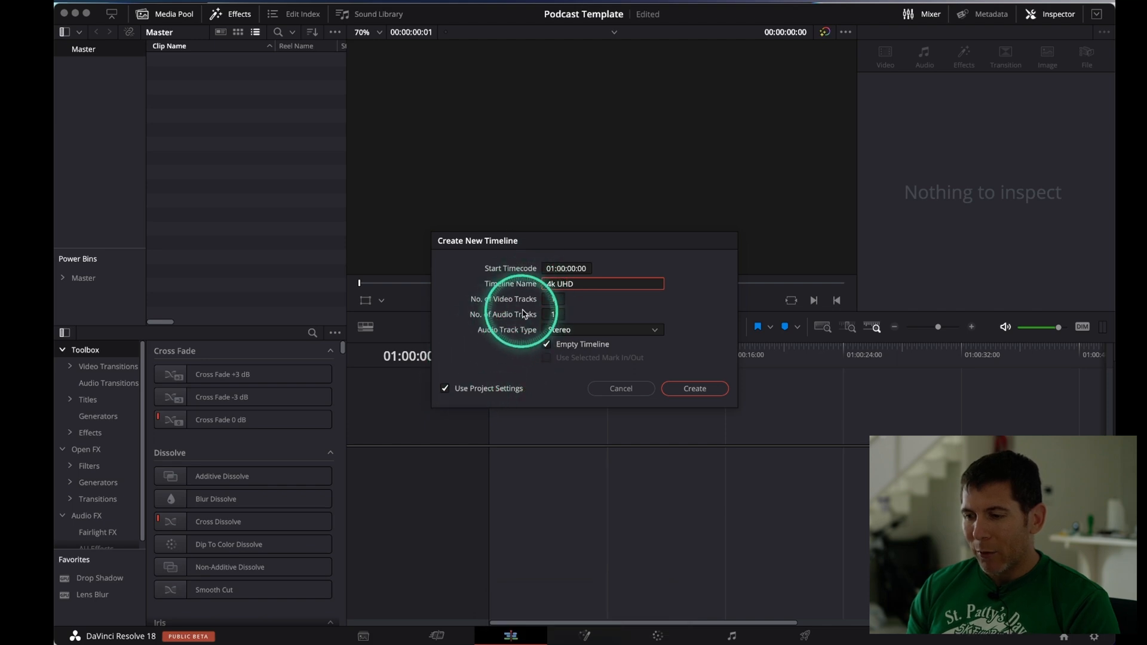
click(554, 300)
text(2)
click(553, 315)
text(2)
Turn off Use Project Settings for the 4k UHD timeline, set its frame rate to 30 fps, and create it
click(446, 389)
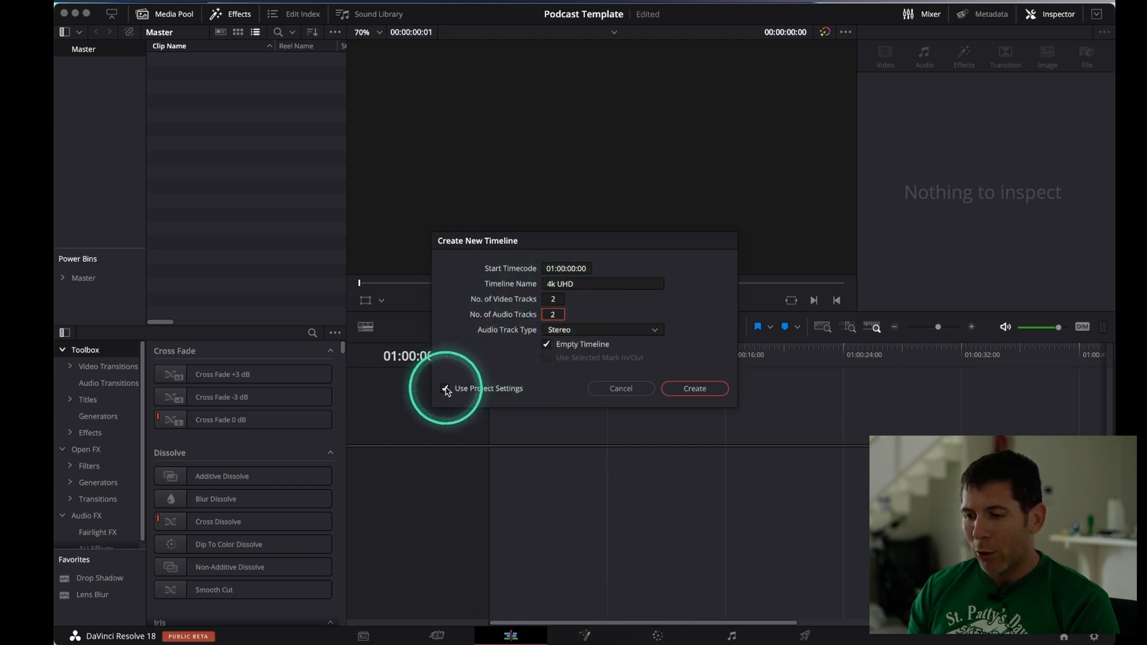
click(558, 272)
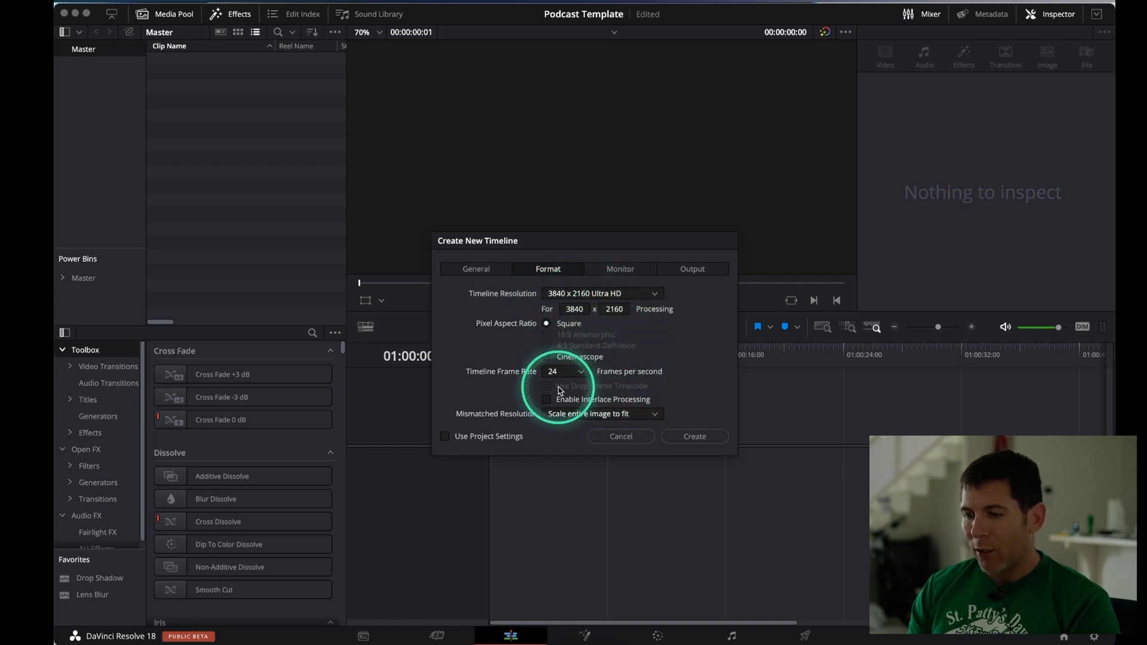
click(582, 374)
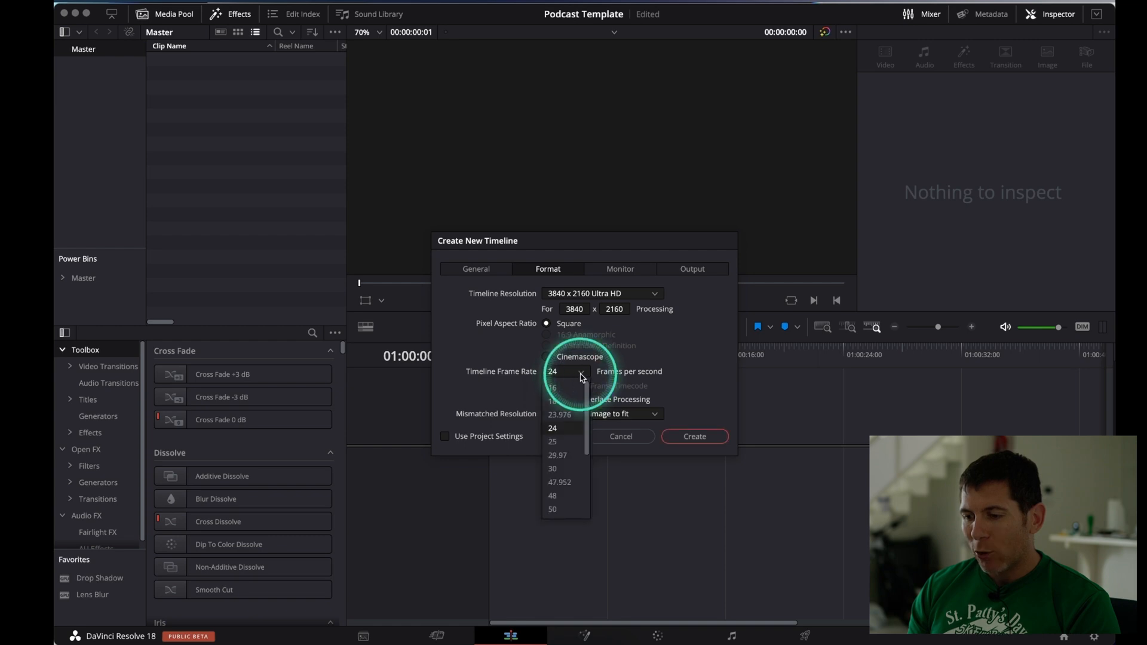
click(566, 472)
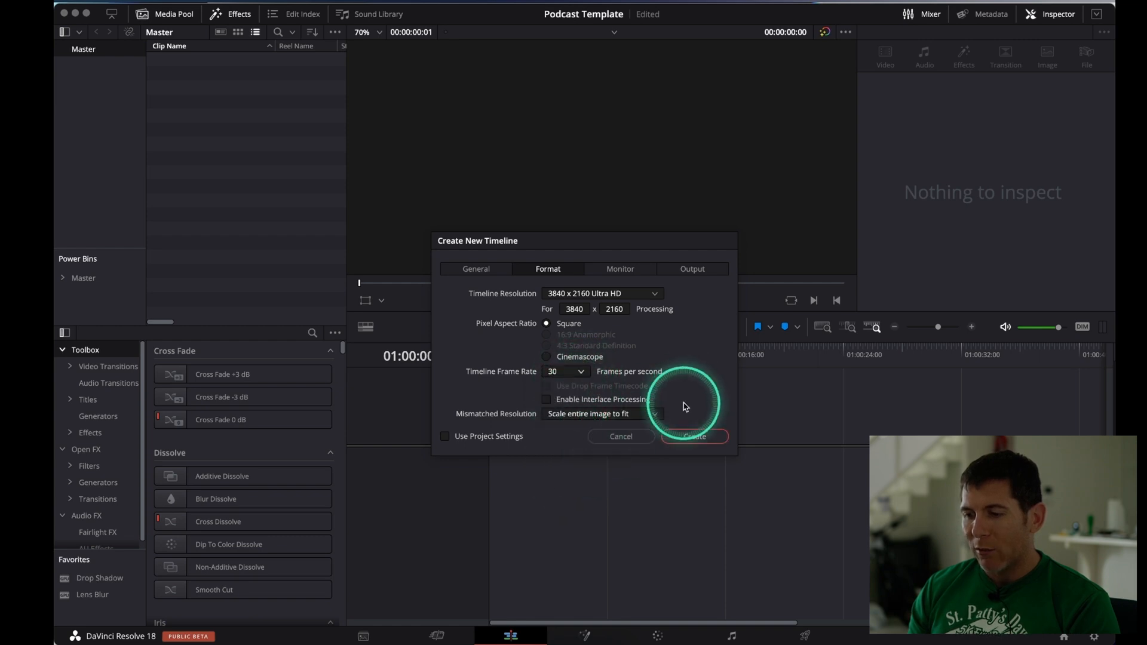
click(679, 435)
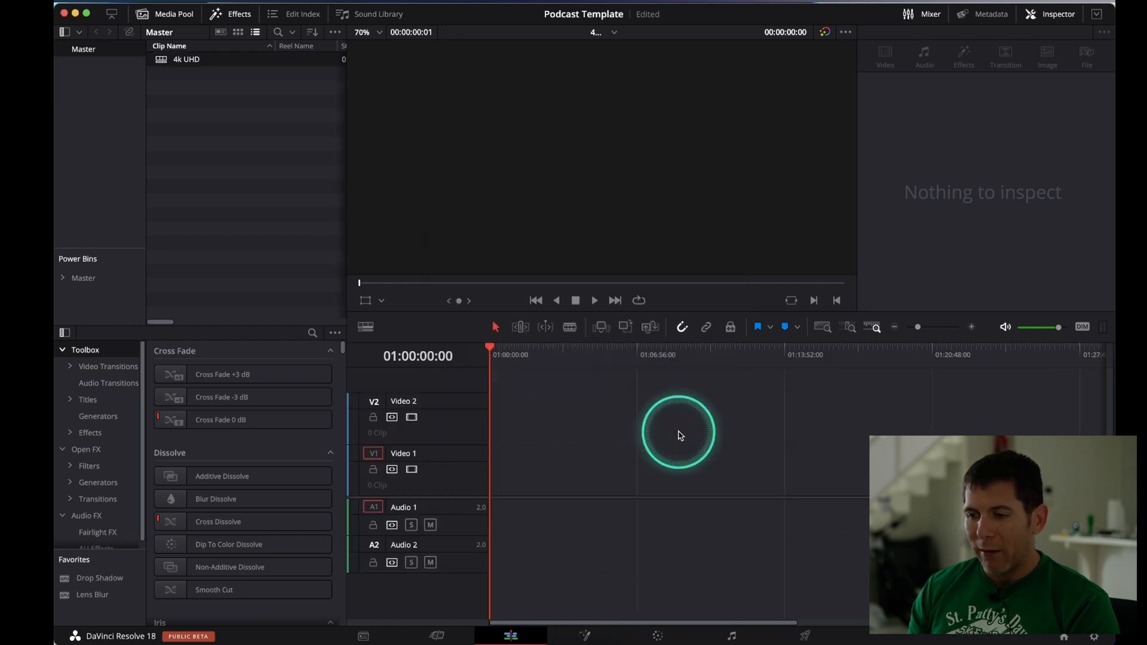
Start another new timeline named "1080 Timeline" with 2 video tracks and 2 audio tracks
click(208, 123)
right_click(209, 124)
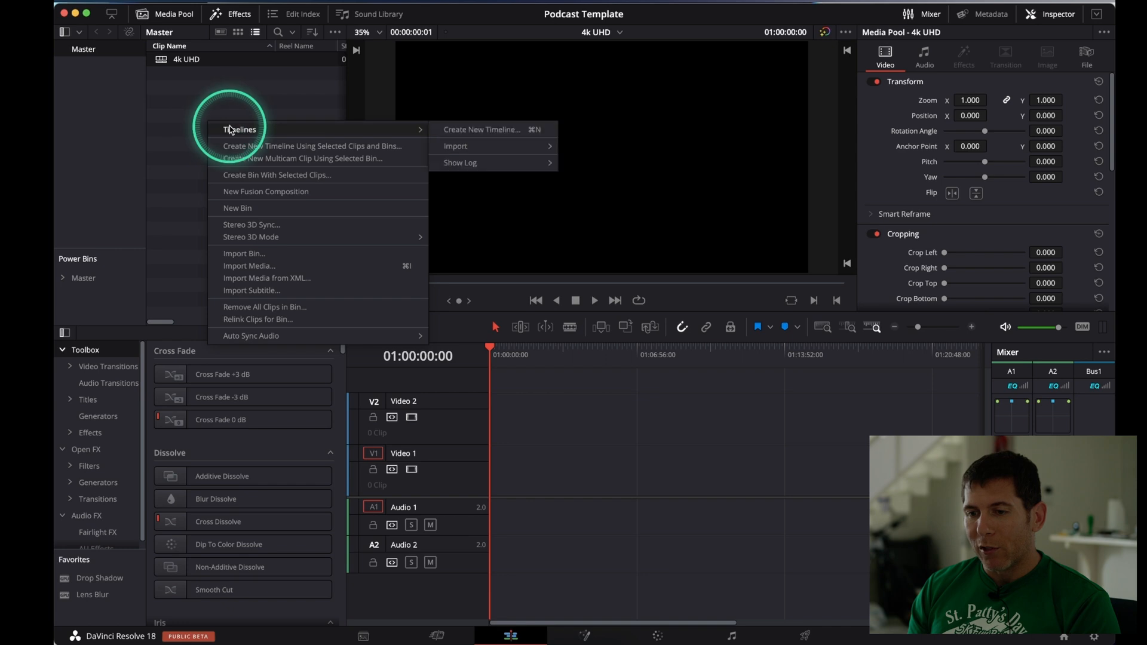
click(192, 99)
click(177, 3)
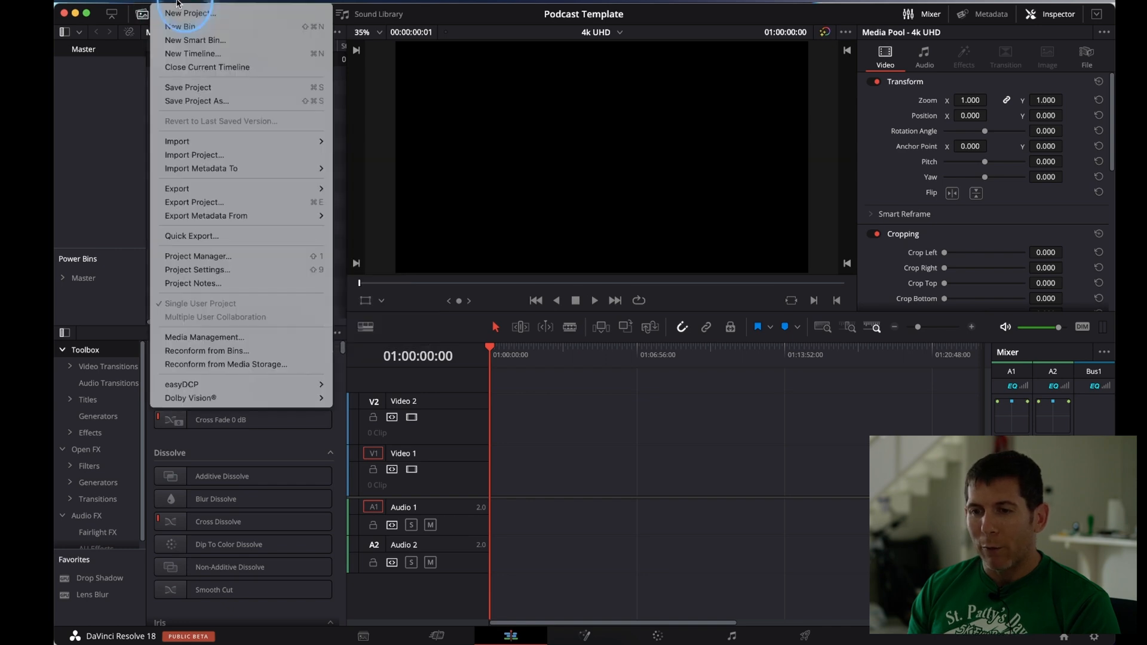
click(191, 55)
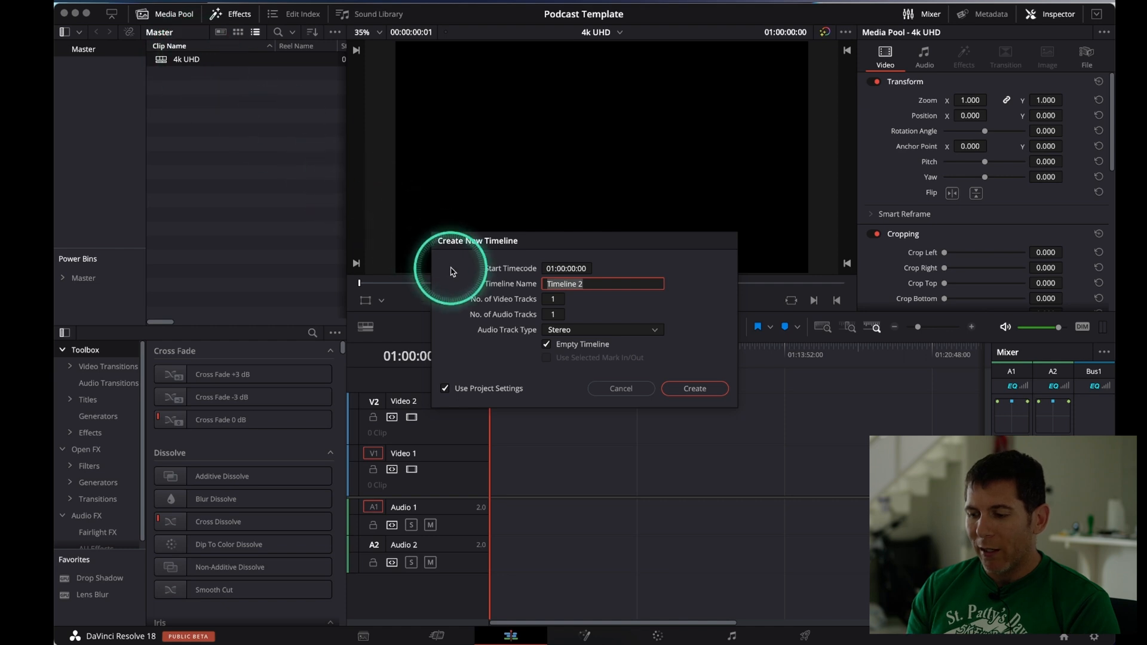
text(1080 Timel)
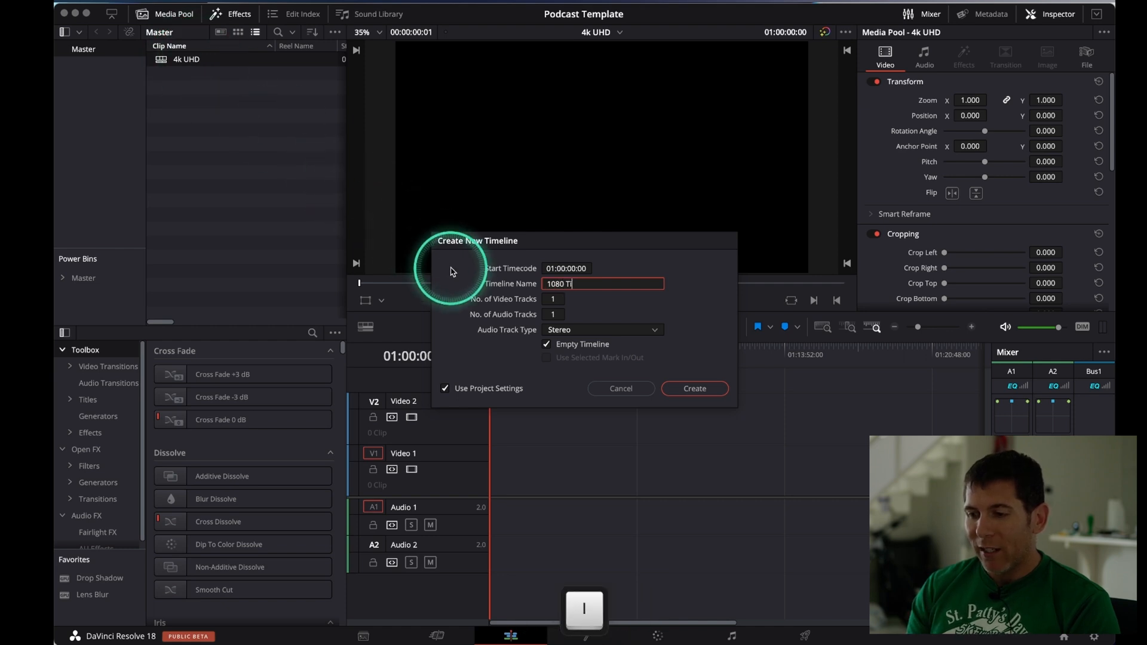
click(553, 299)
text(2)
click(556, 315)
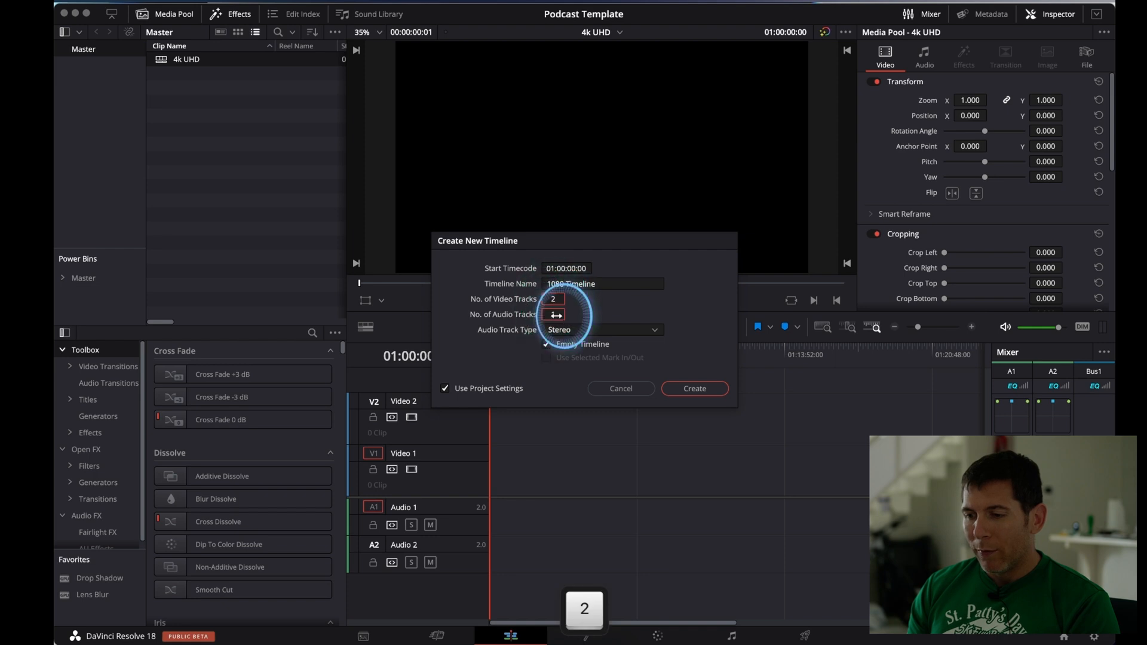
Create the 1080 Timeline with its own settings instead of the project's, using 1920 x 1080 HD resolution and a custom frame rate
click(445, 388)
click(548, 269)
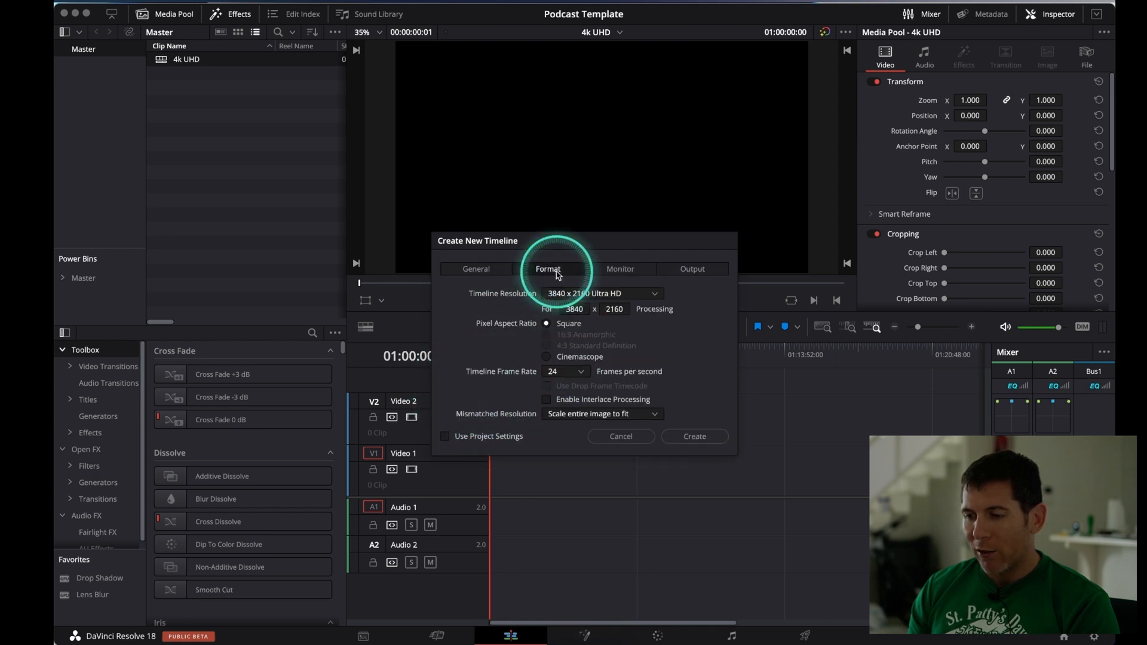
click(576, 294)
click(585, 405)
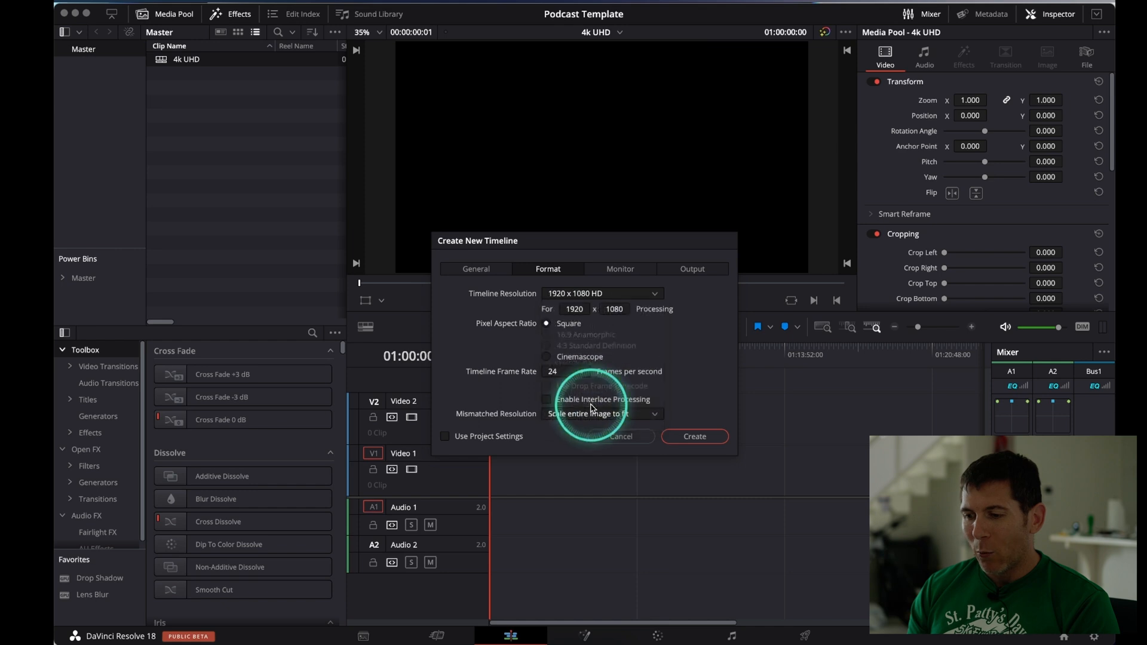
click(589, 376)
click(563, 460)
click(687, 439)
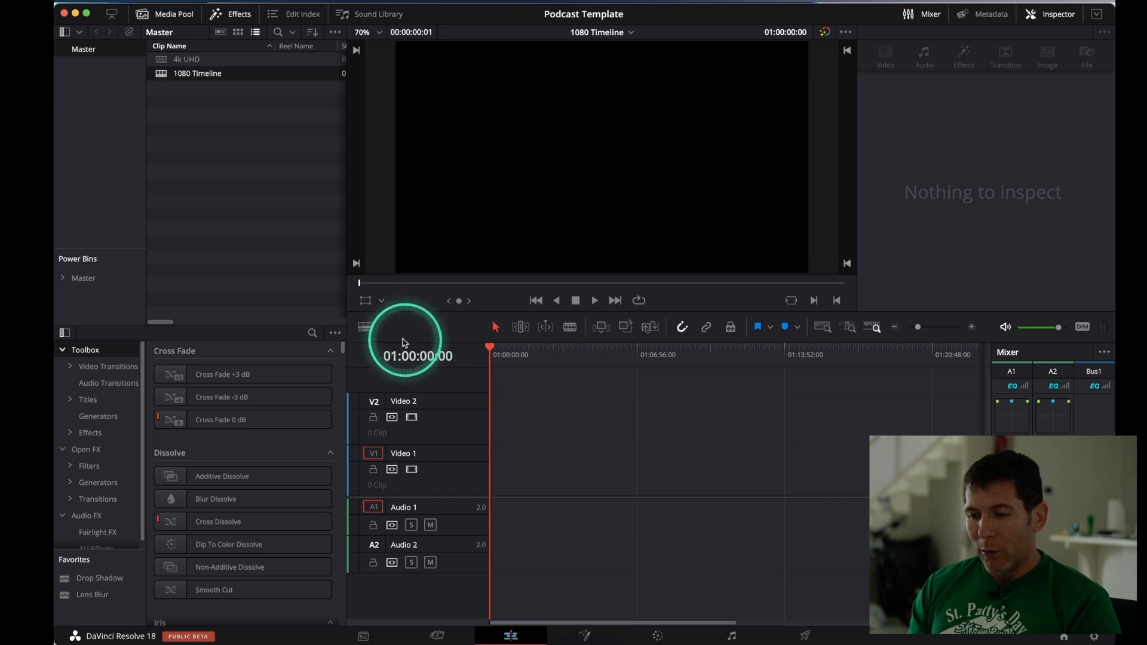
Enable stacked timelines in the timeline view options so that timelines open as tabs
click(367, 329)
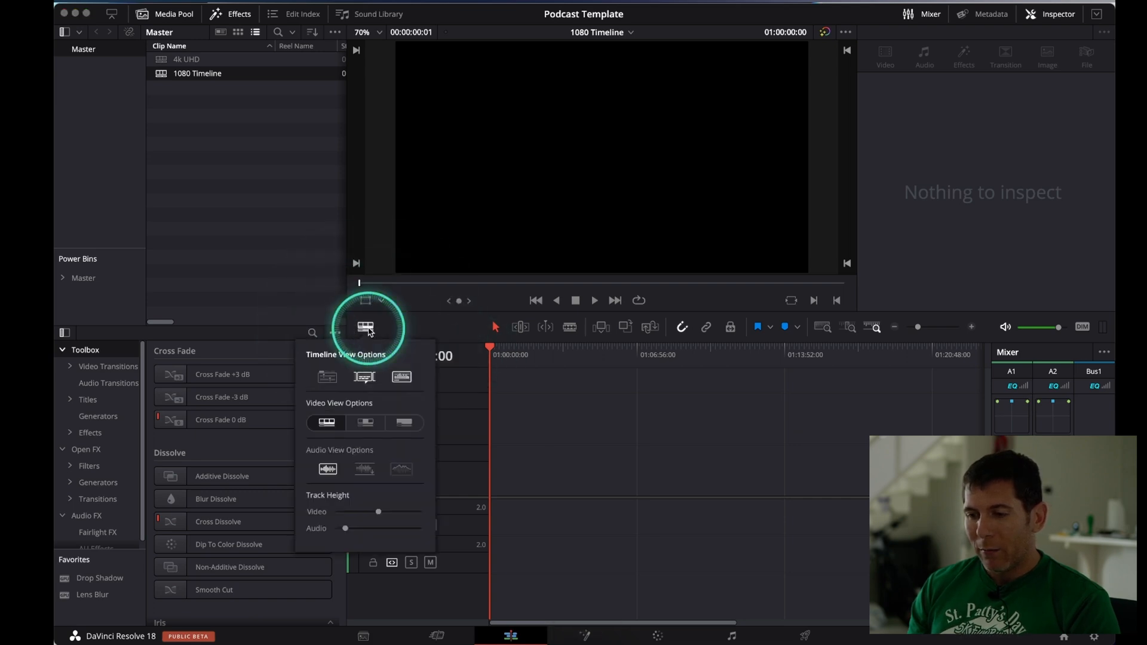
key(ctrl)
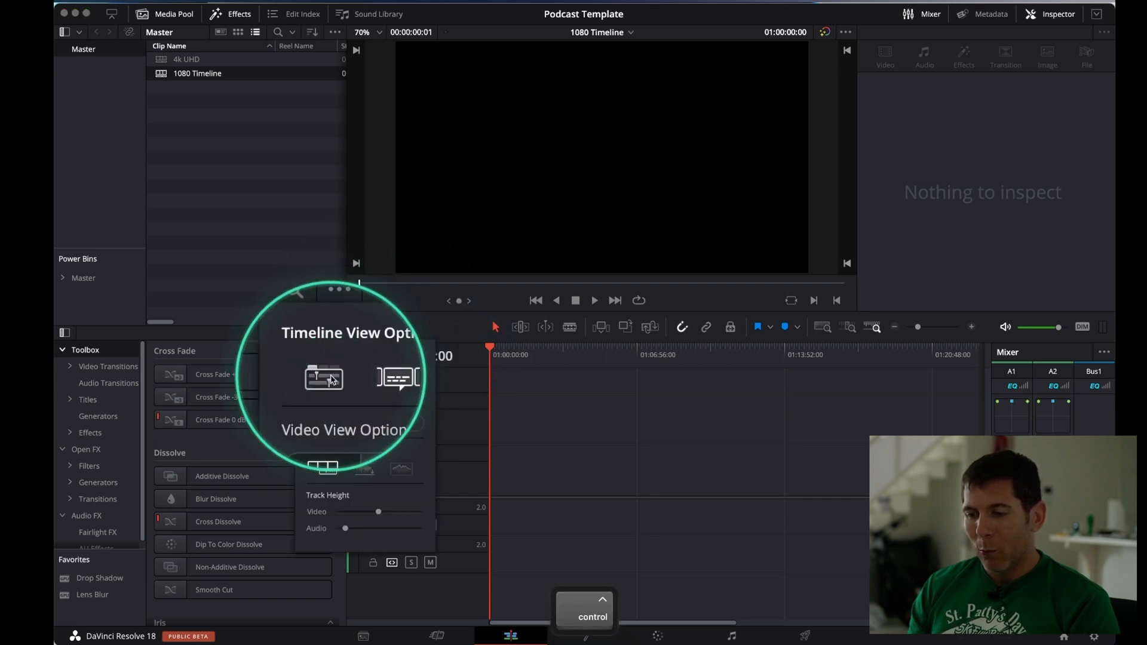
click(330, 376)
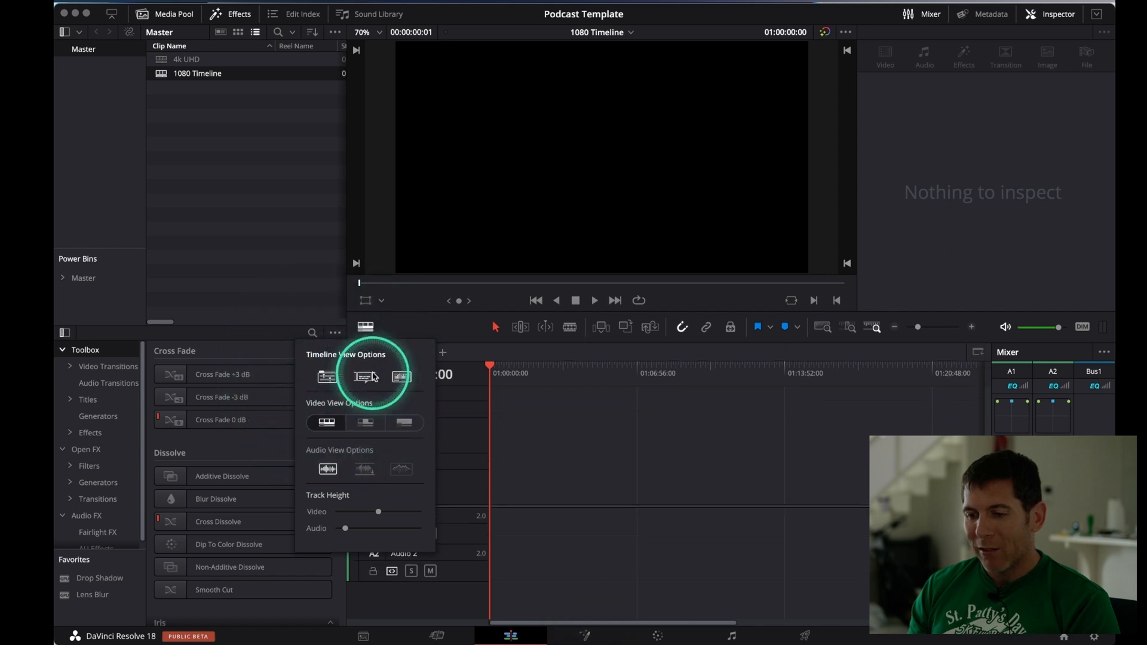
click(550, 414)
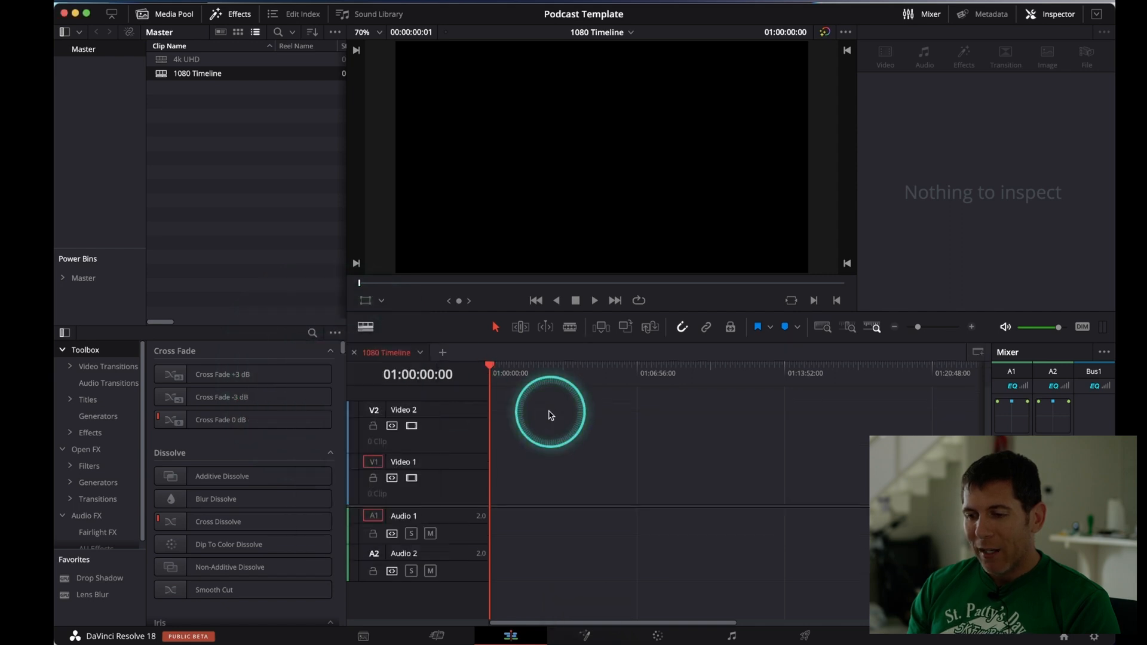
Add the 4k UHD timeline as a second tab placed ahead of 1080 Timeline, and save the project
click(442, 354)
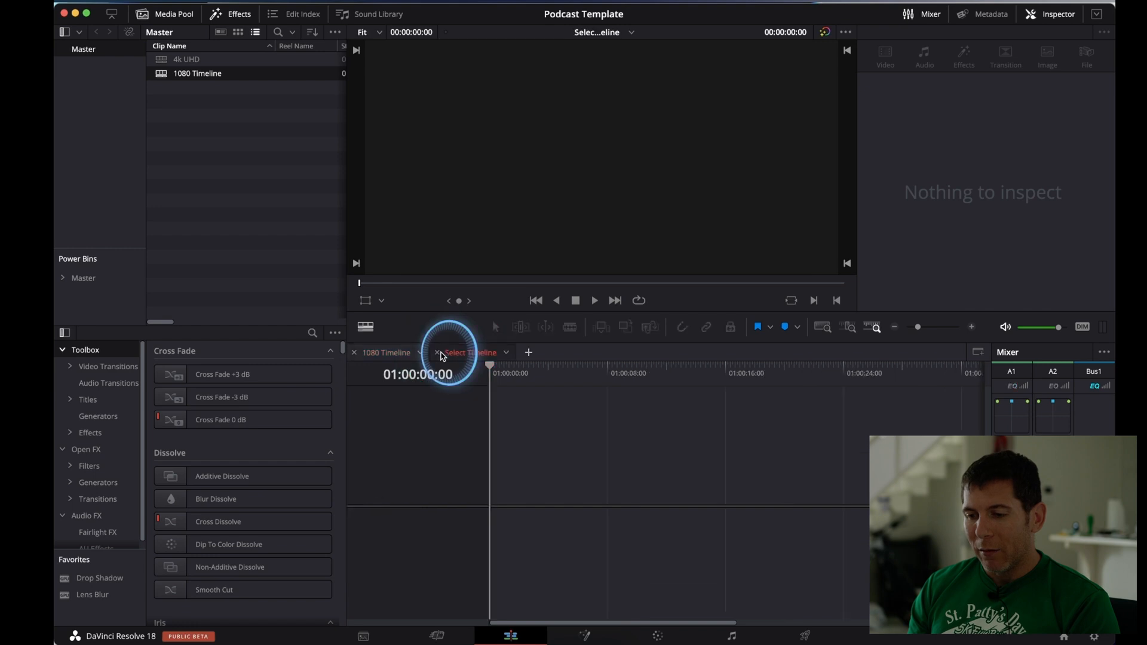
click(503, 355)
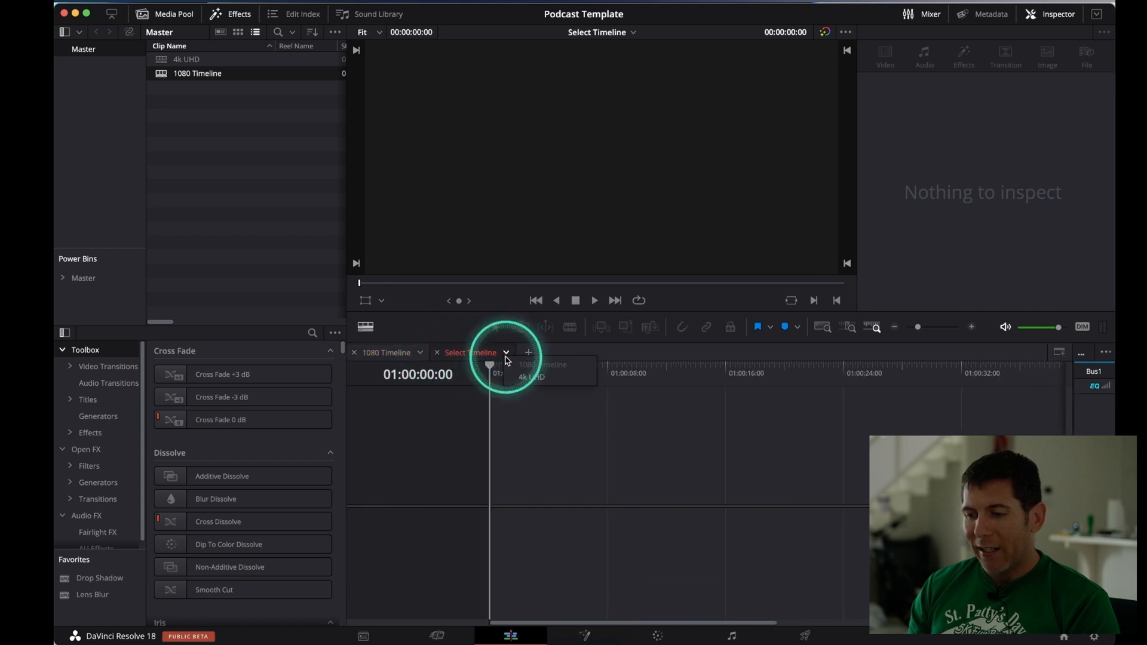
click(526, 377)
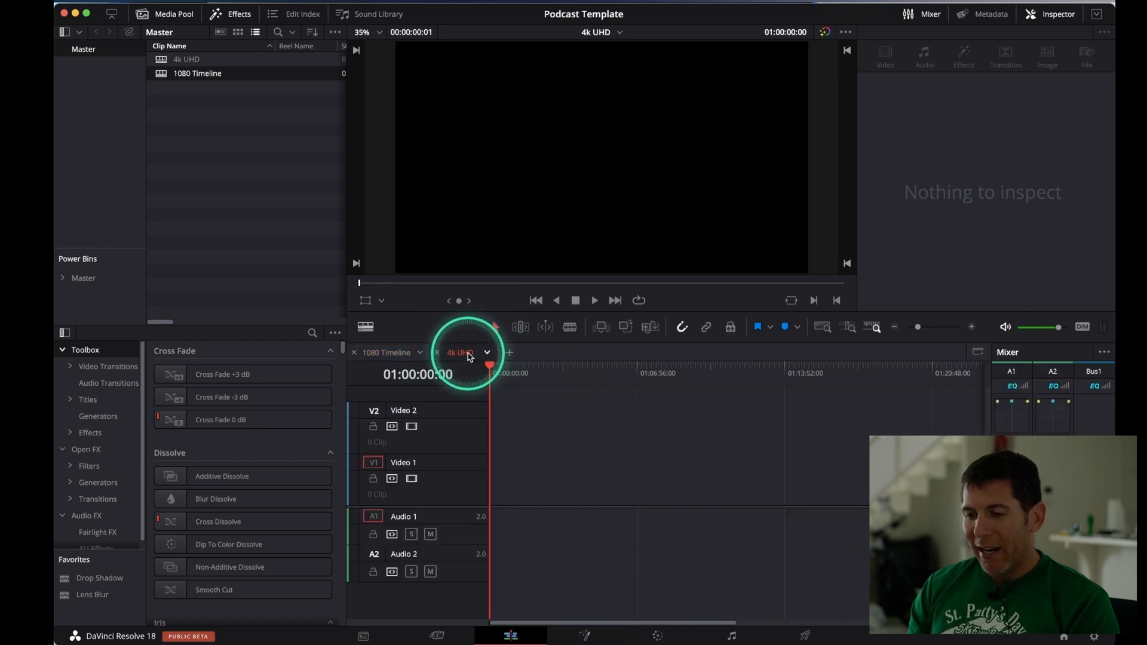
drag(469, 357, 382, 353)
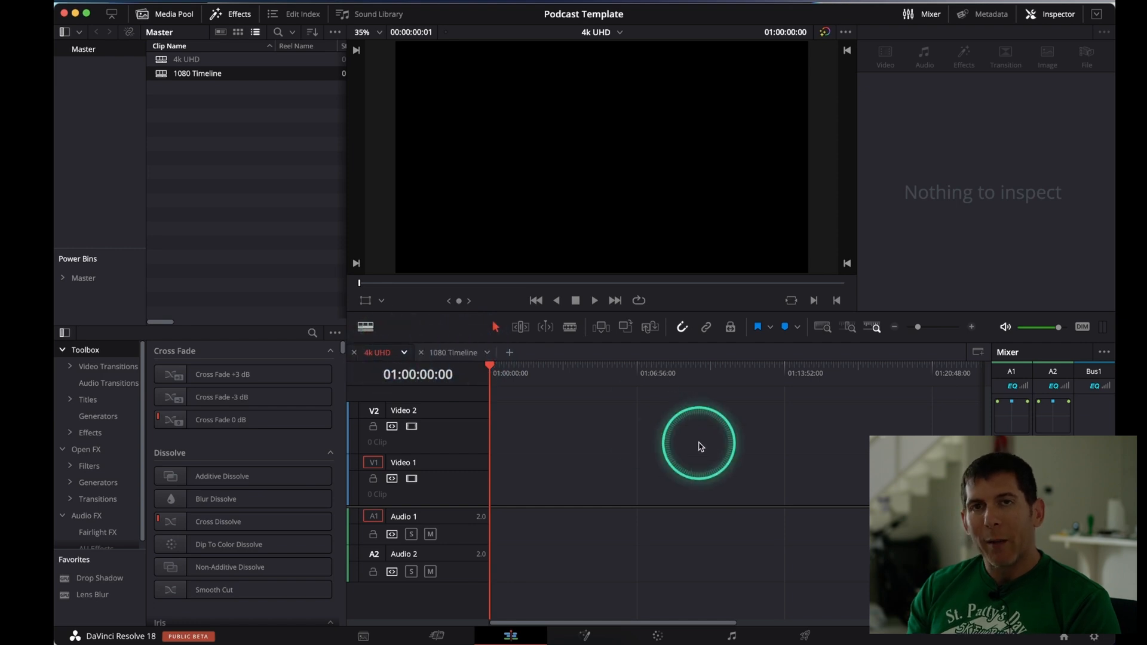
key(super+s)
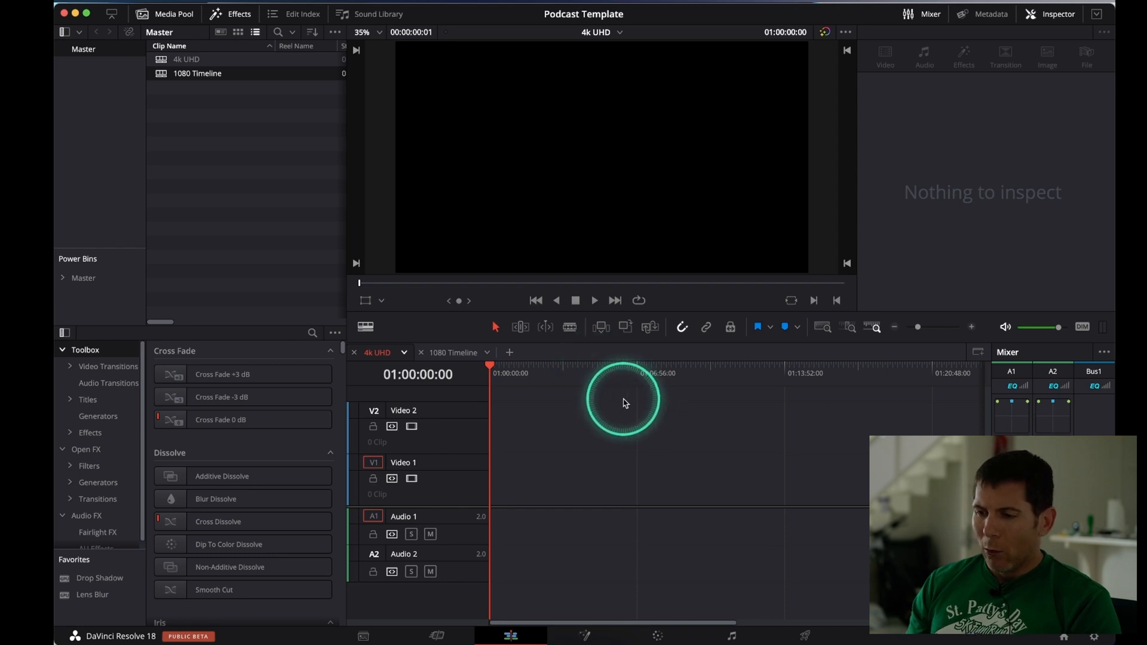
Start another new timeline named "Vertical Video" with 2 video tracks and 2 audio tracks
right_click(197, 122)
mouse_move(218, 127)
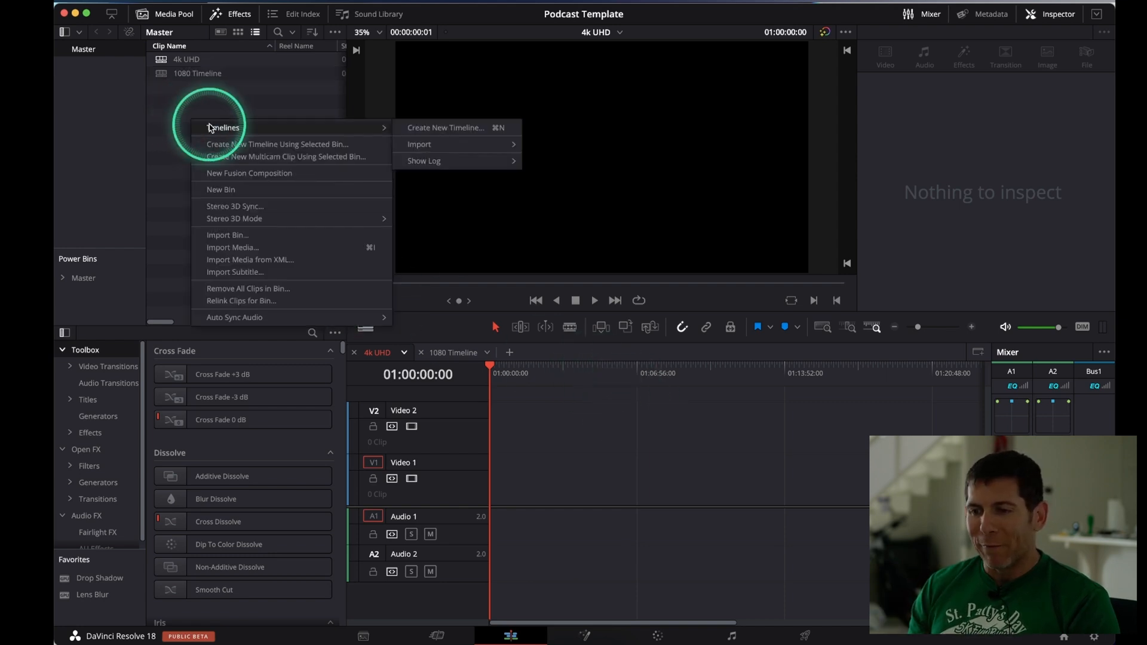
click(422, 129)
text(Vertical Video)
click(549, 295)
text(2)
click(552, 315)
text(2)
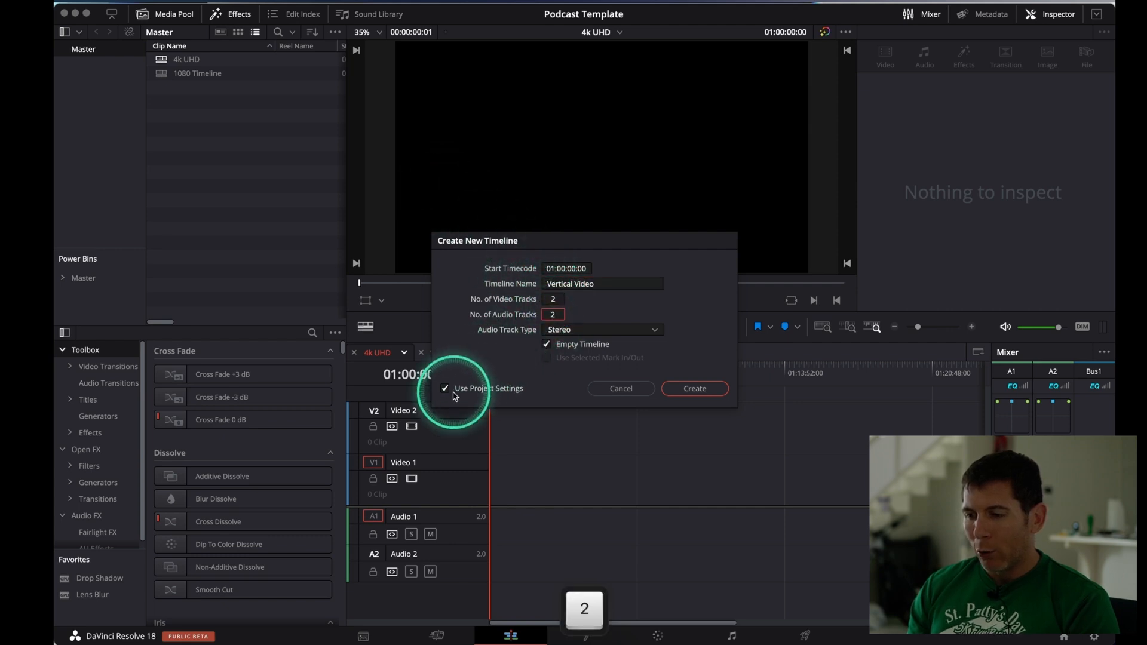
Create the Vertical Video timeline with its own settings instead of the project's, using a 1080 x 1920 resolution and 30 frames per second
click(445, 389)
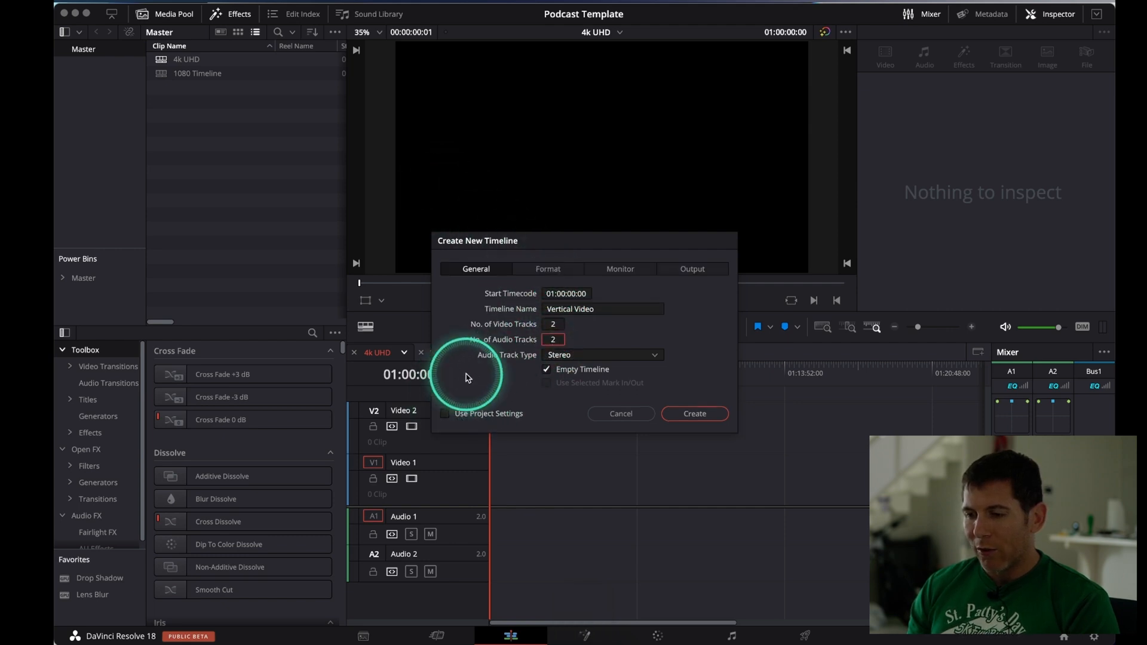
click(557, 271)
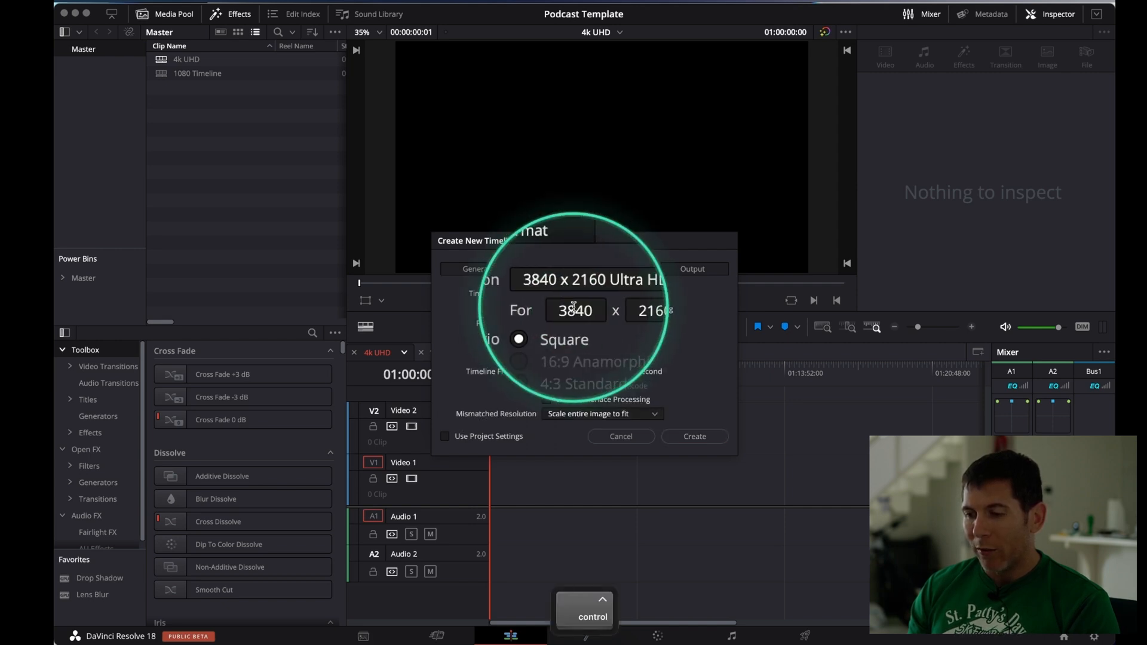
click(576, 308)
text(1080)
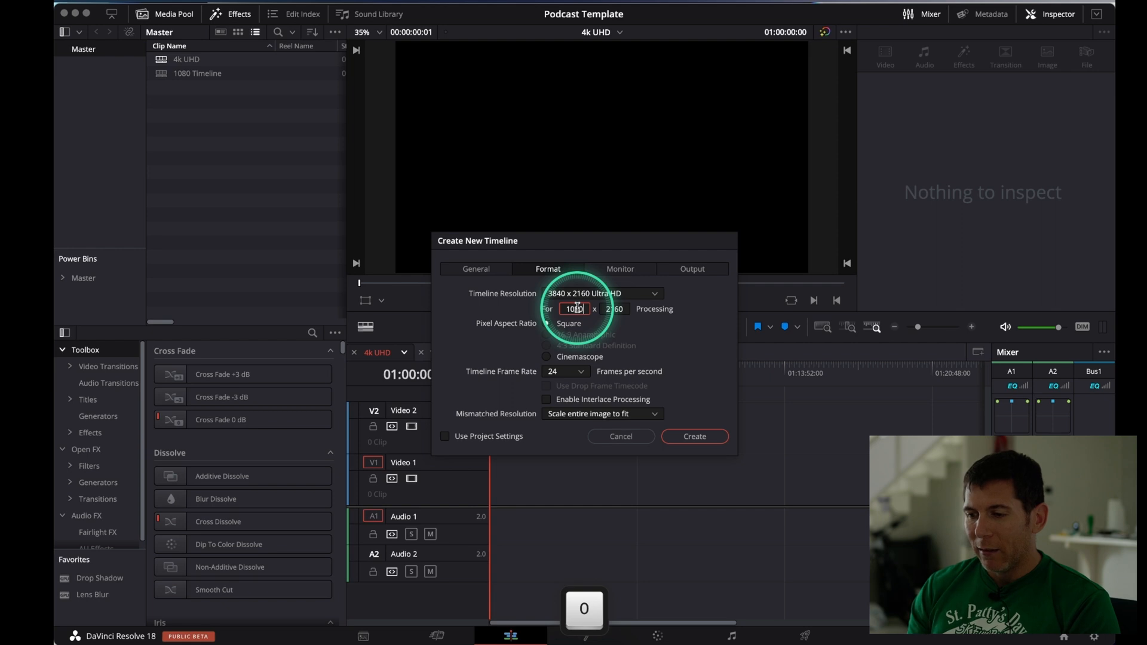
click(625, 307)
text(19)
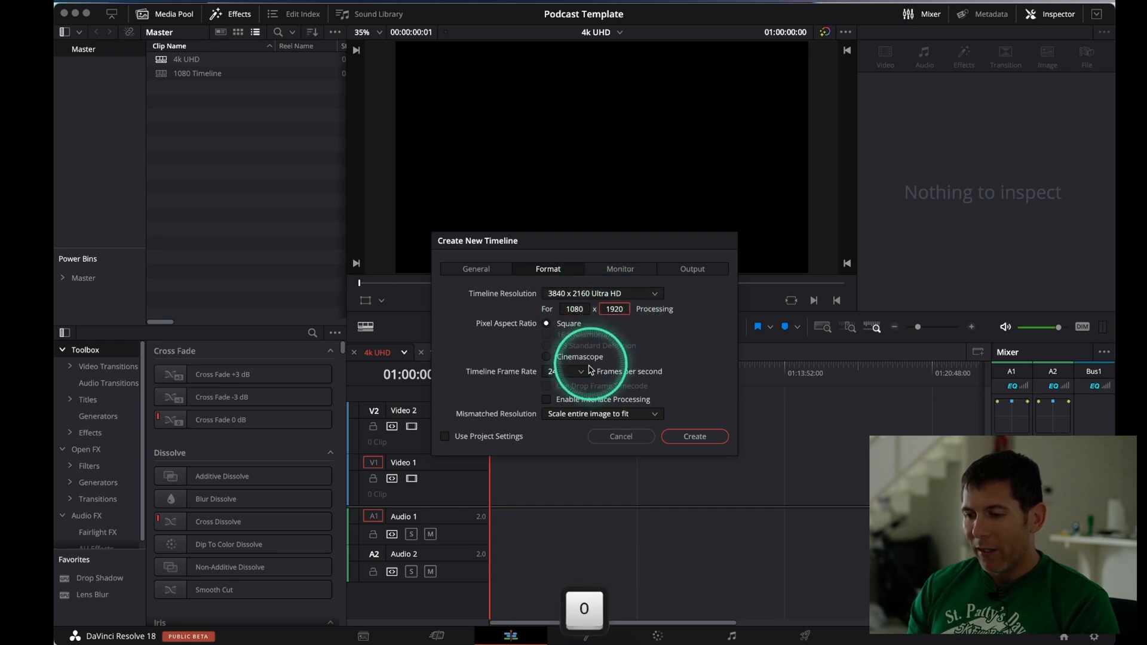
click(570, 372)
click(565, 467)
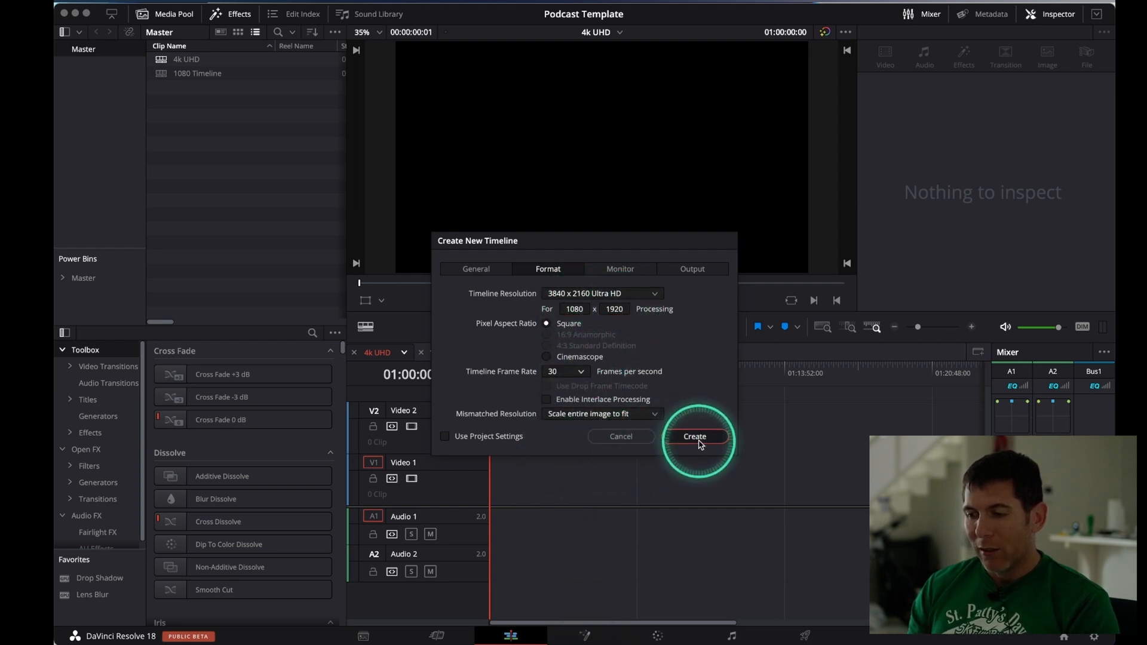
click(697, 436)
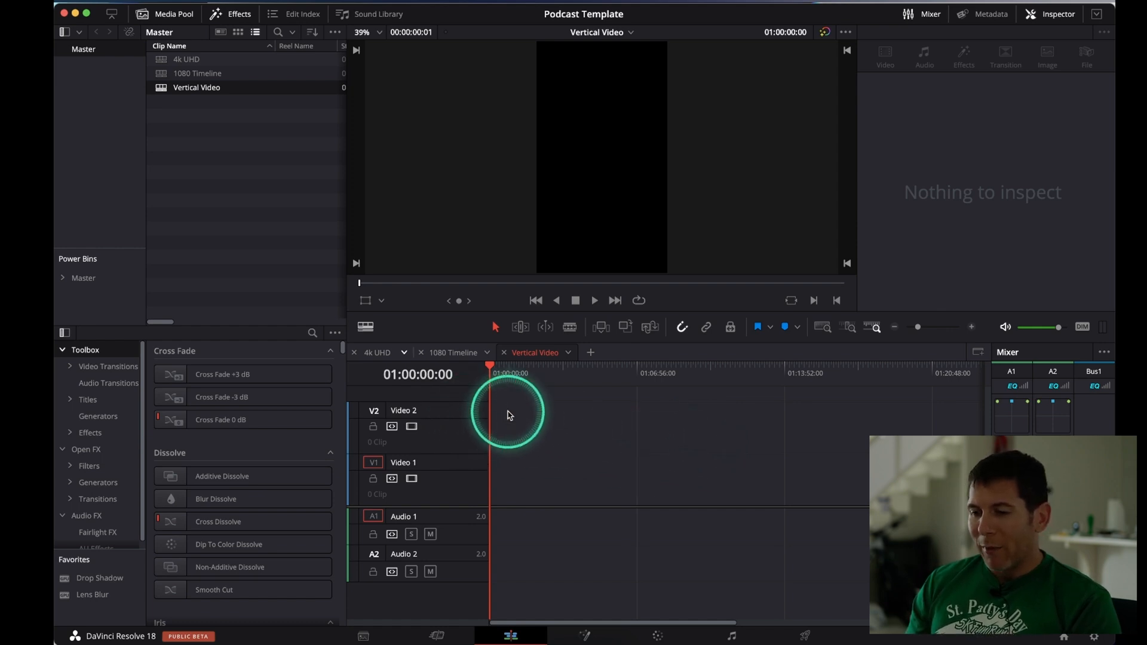
View the 4k UHD, 1080 Timeline and Vertical Video timelines in turn, and return to 4k UHD
click(387, 361)
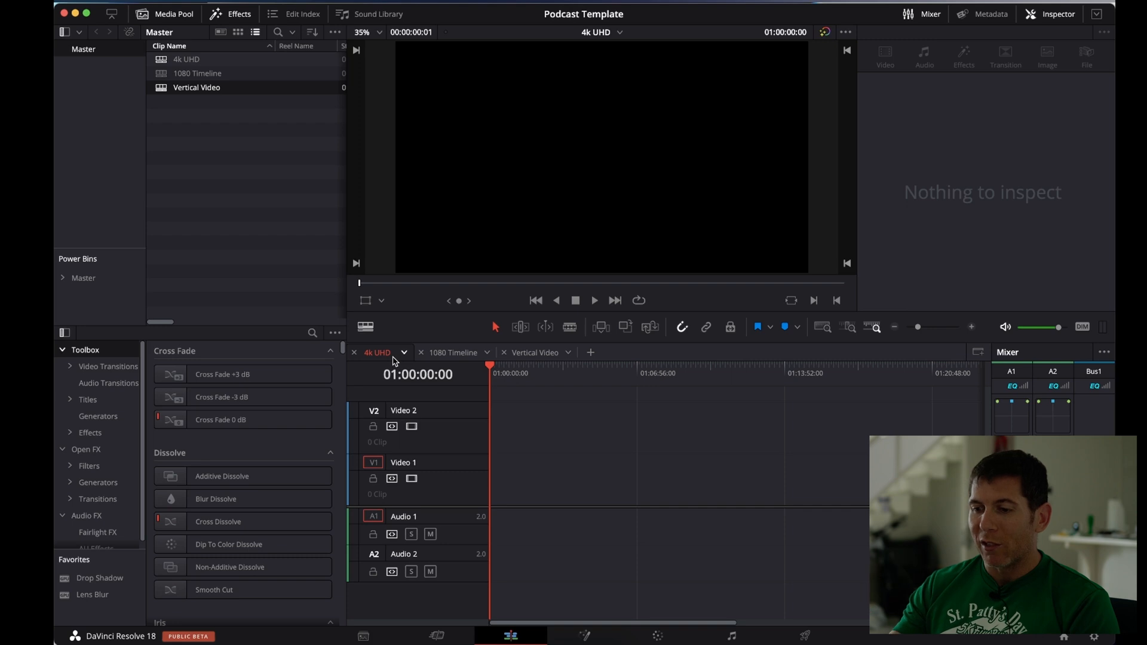
click(436, 353)
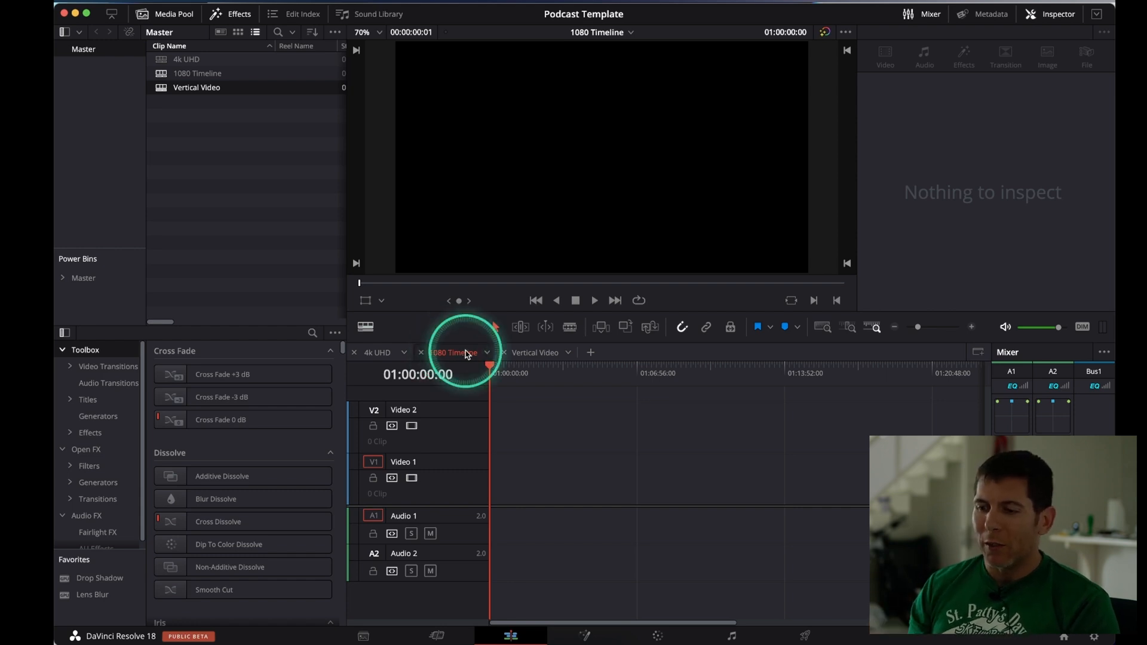
click(526, 353)
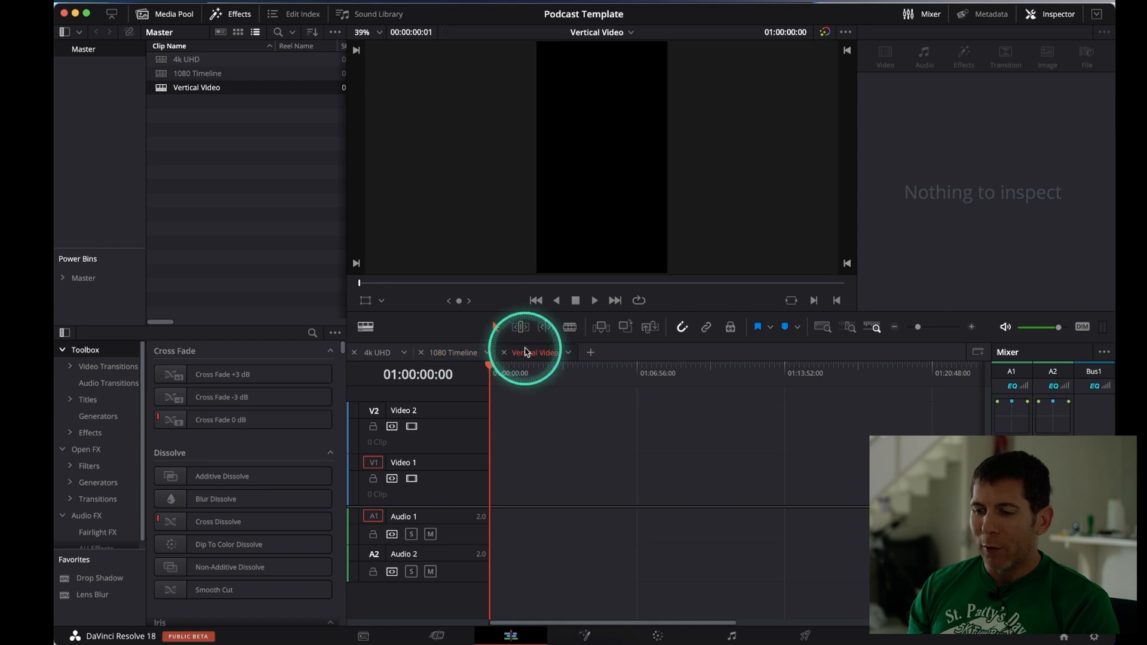
click(378, 353)
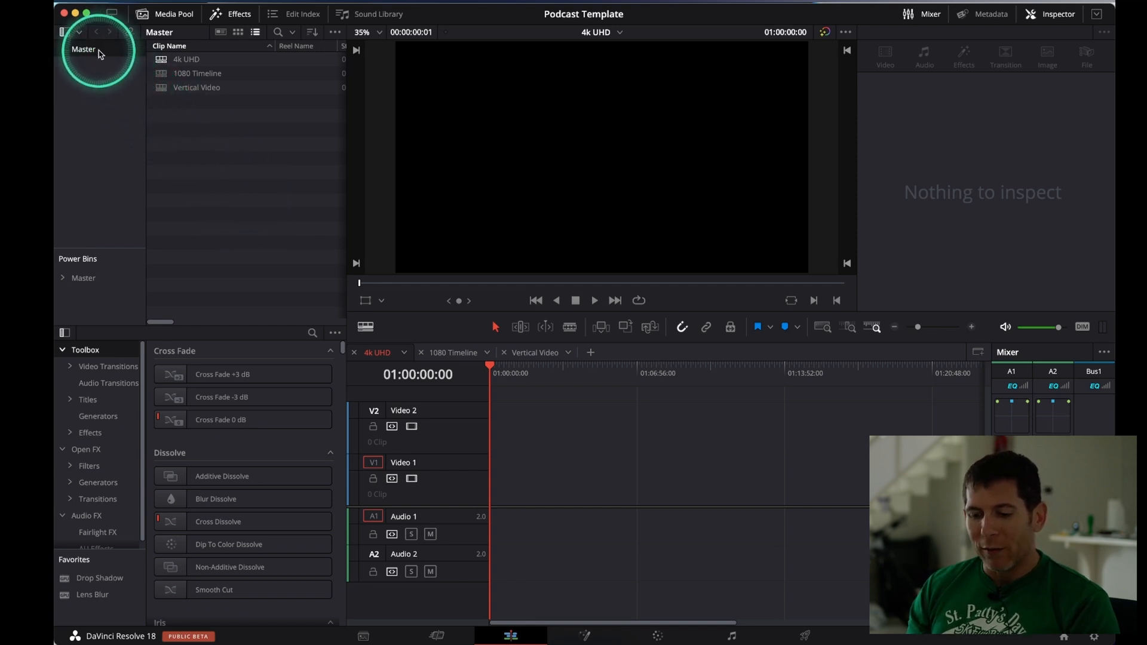
Add a new bin named "A roll" under the Master bin
key(ctrl)
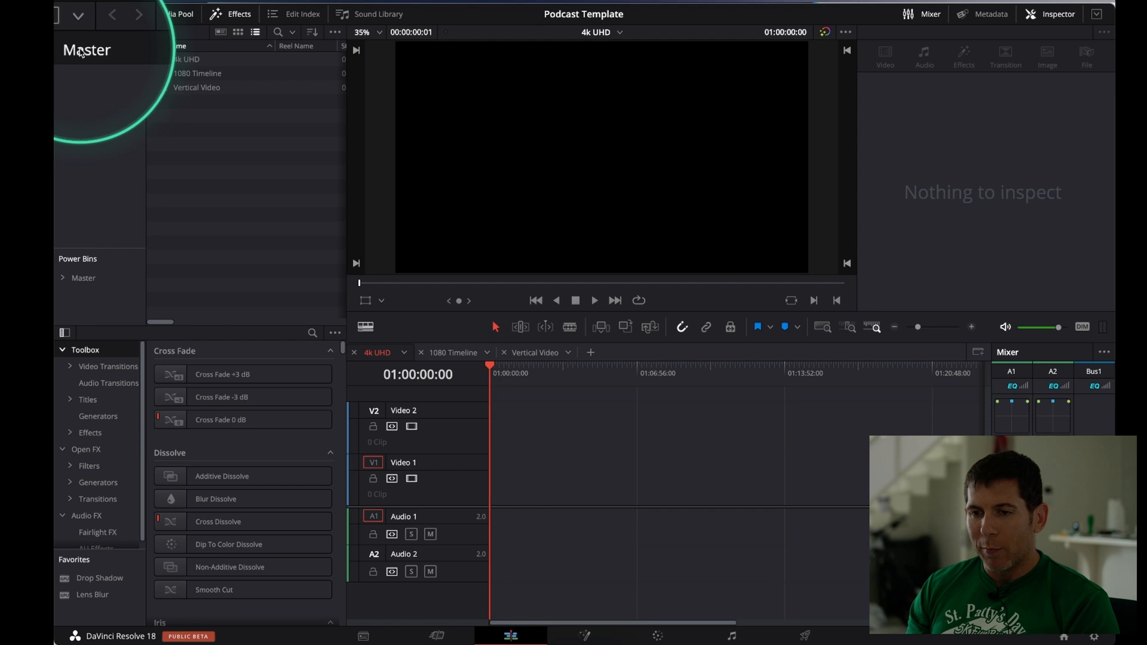
click(105, 86)
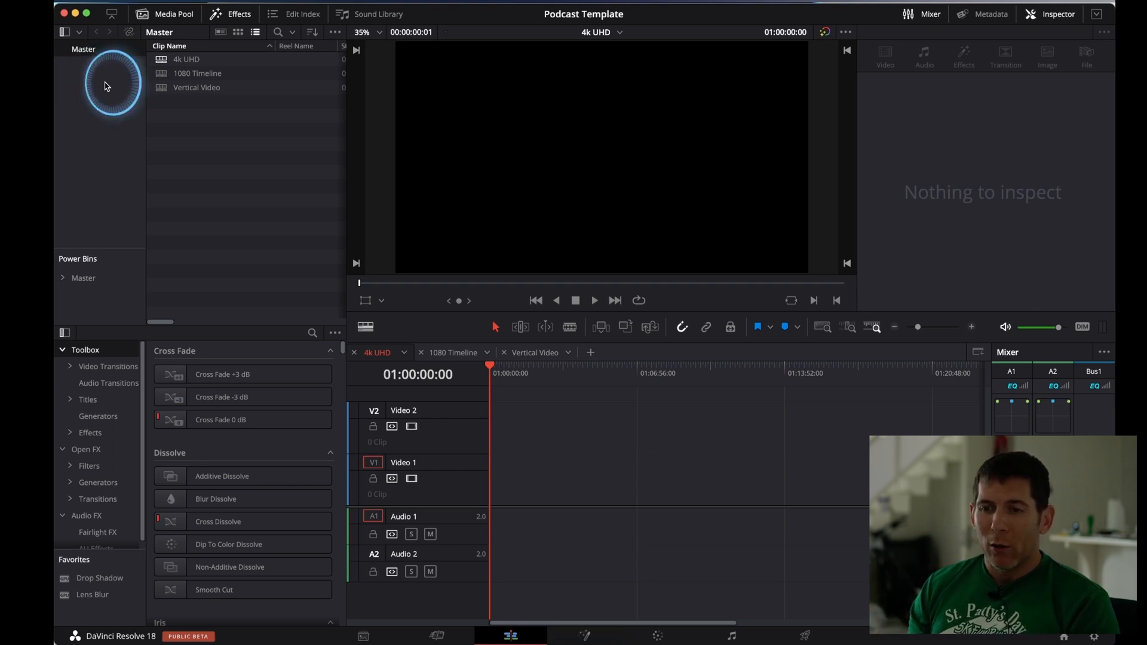
right_click(106, 86)
click(125, 92)
text(A roll)
key(Return)
Add a new bin named "B roll" under the Master bin
click(100, 92)
right_click(103, 95)
click(135, 103)
text(B roll)
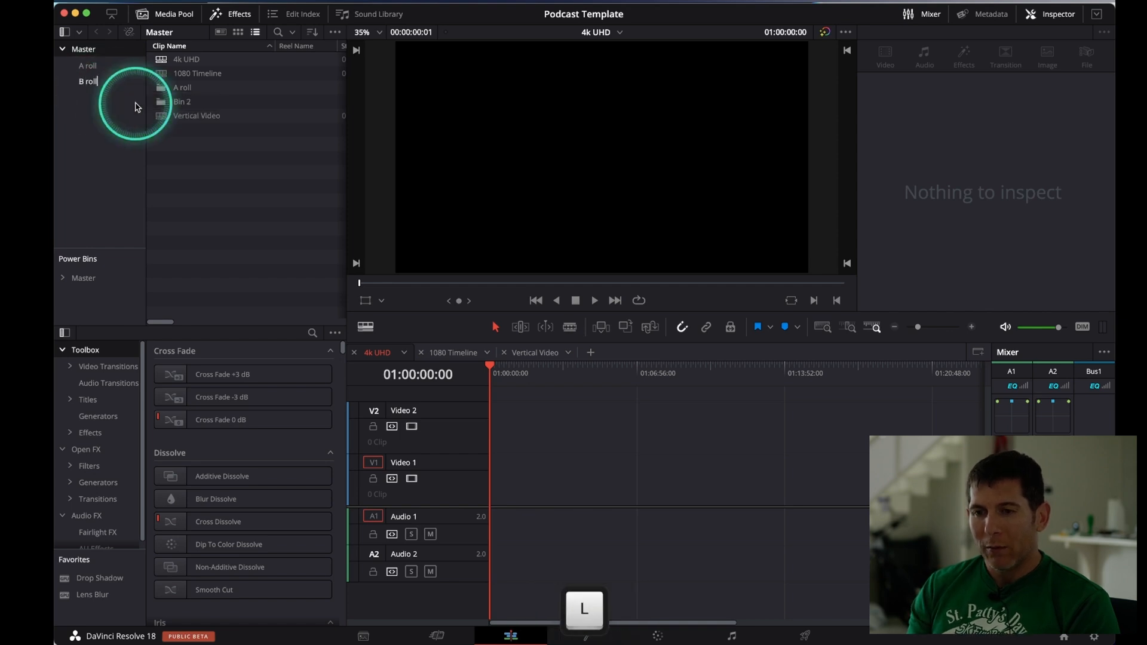
key(Return)
Add a new bin named "Voice Audio" under the Master bin
right_click(136, 124)
click(136, 127)
text(Voice )
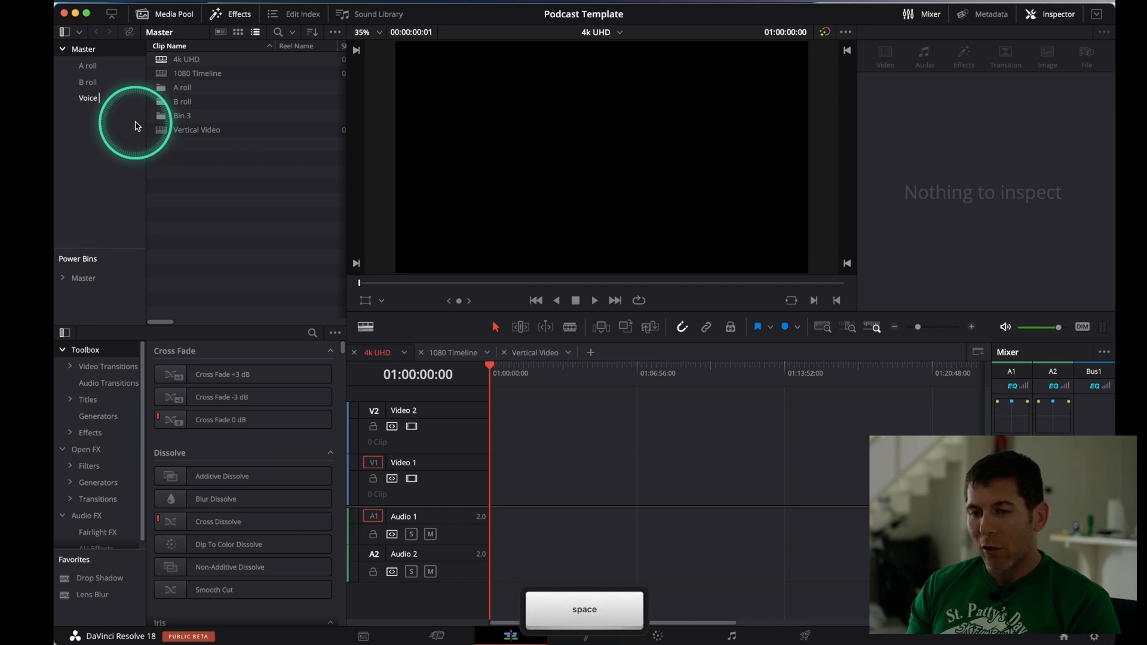
text(Audio)
key(Return)
click(107, 101)
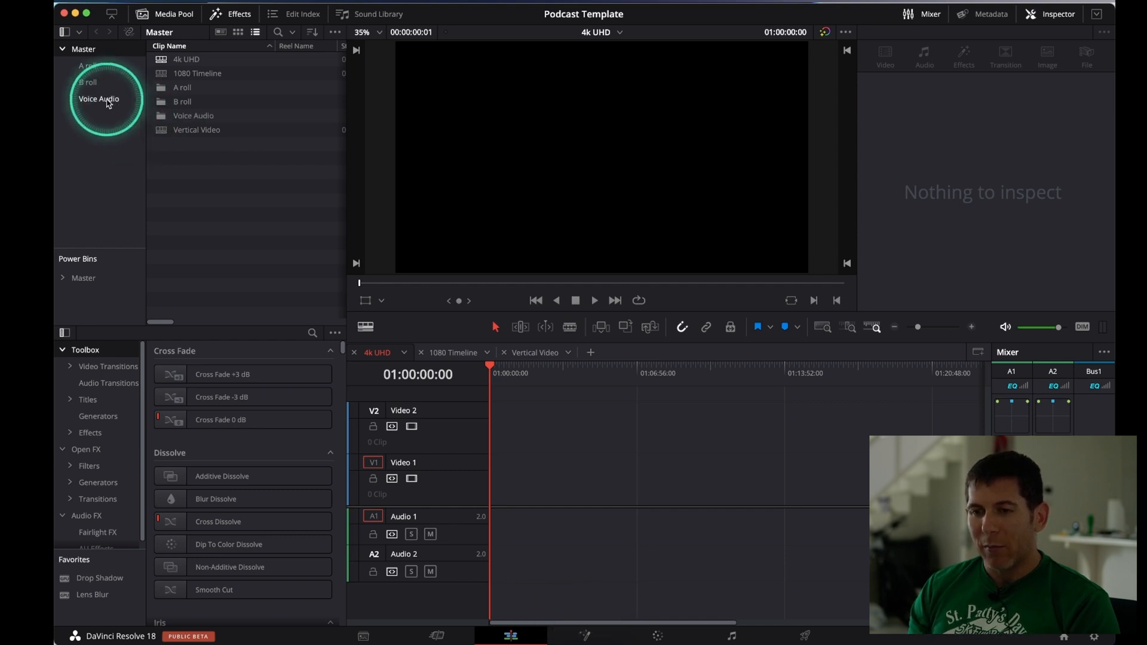
click(117, 127)
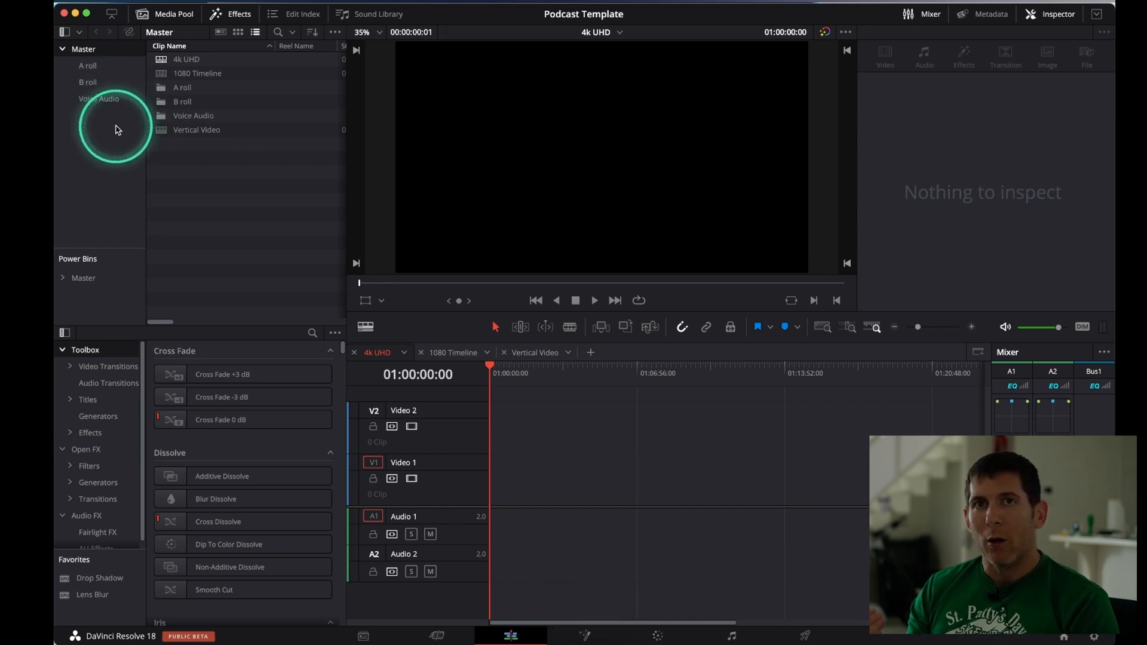
click(118, 130)
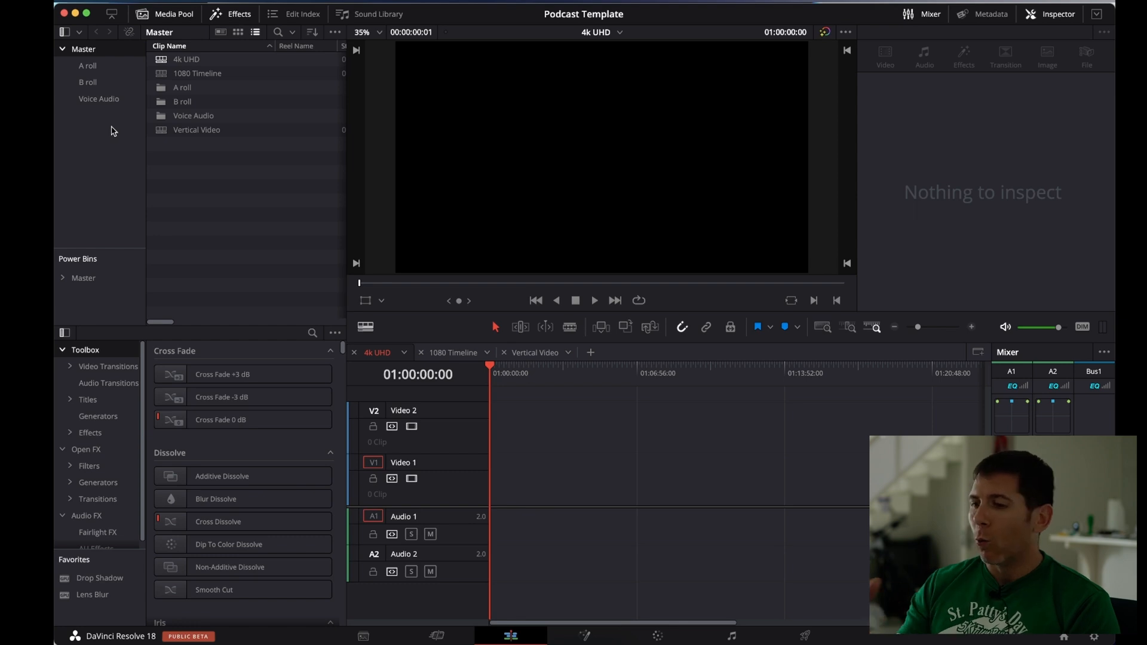
Add a new bin named "Music Audio" under the Master bin
right_click(113, 131)
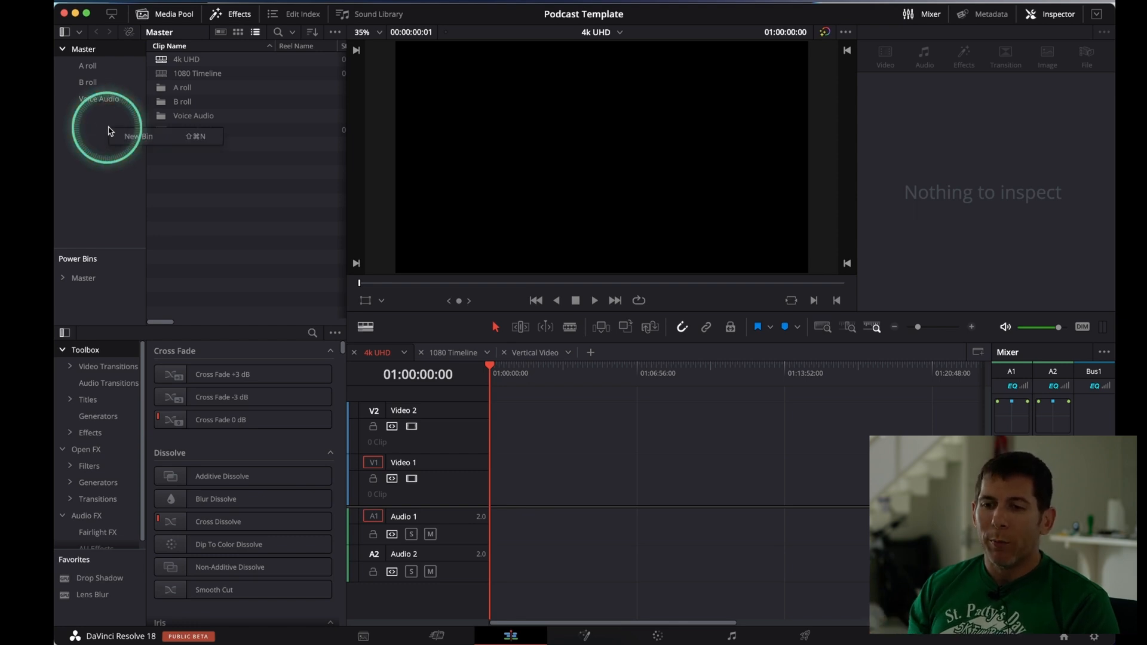
click(123, 134)
text(Music Audi)
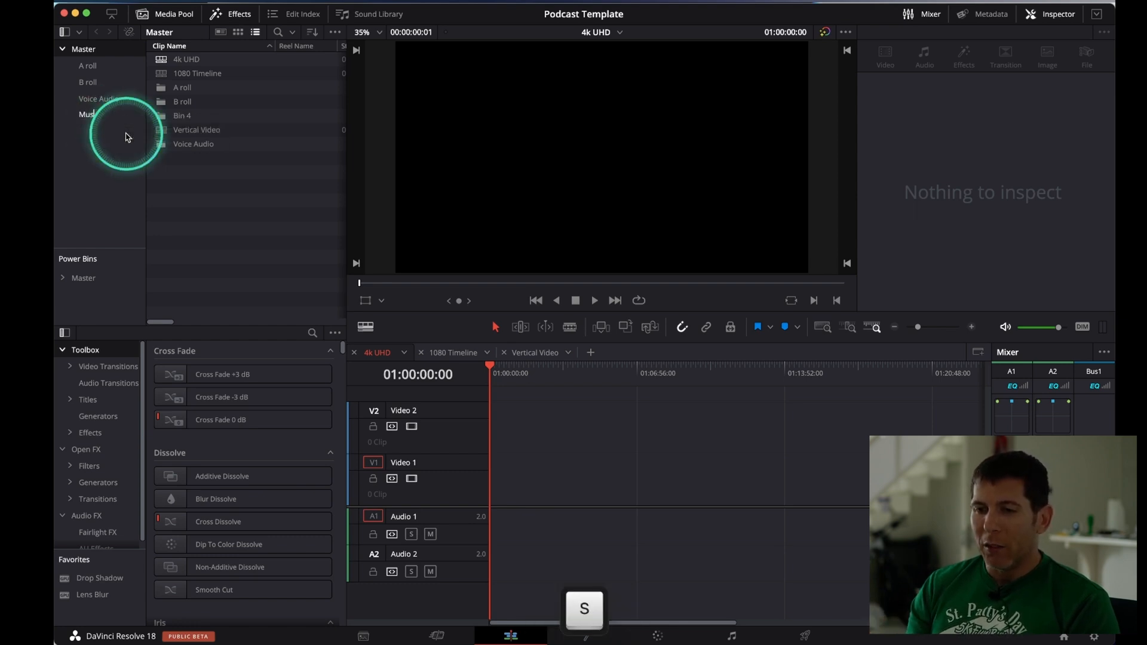
text(o)
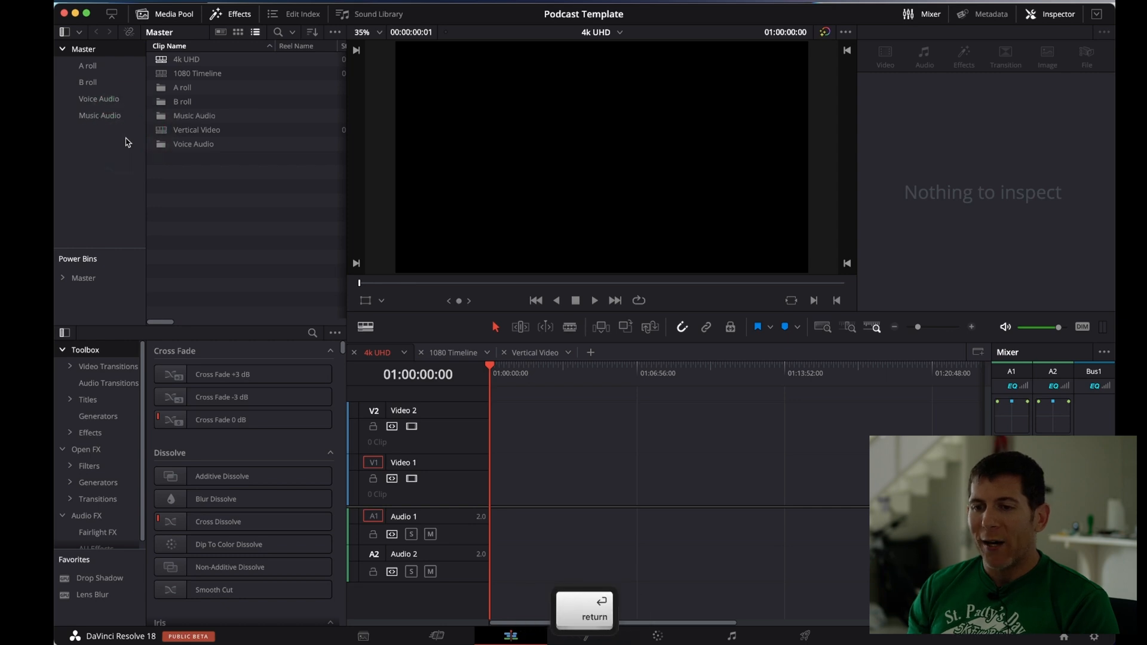
click(128, 148)
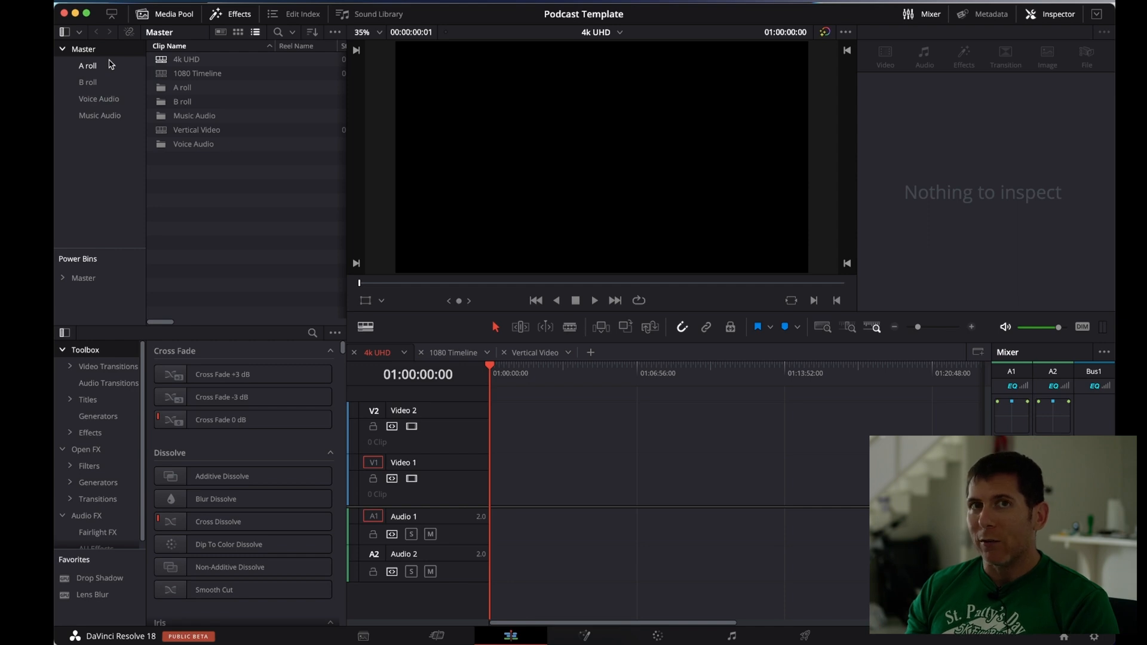
Import the movie "tut clip 1 take 2" from the Tut Assets folder in Finder into the A roll bin
click(89, 66)
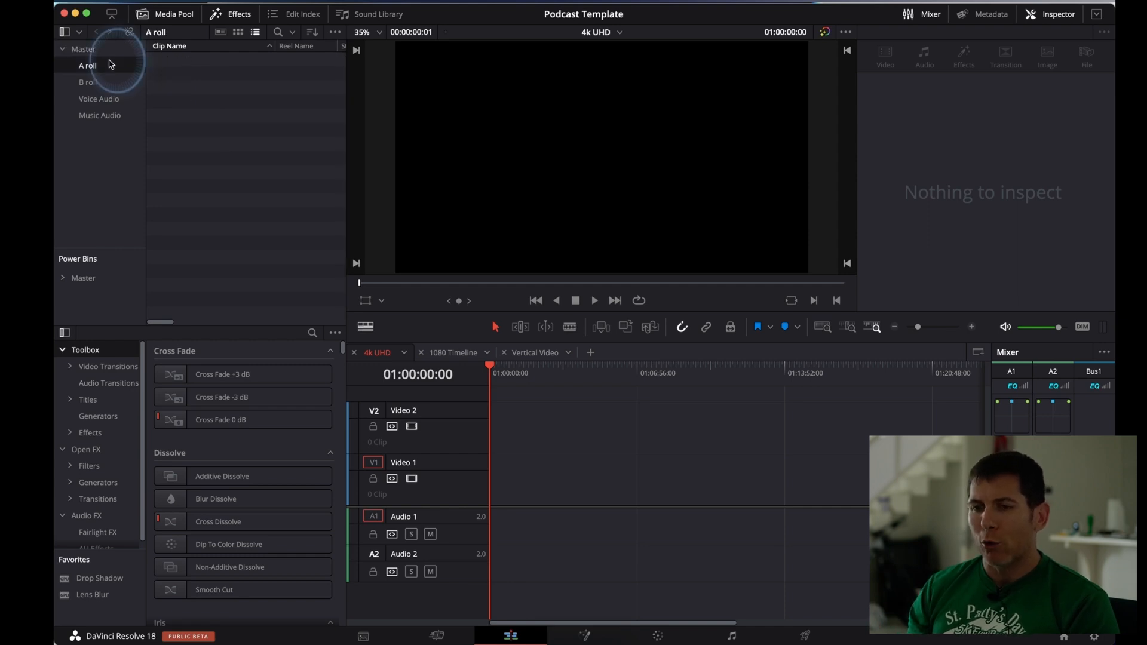
click(544, 627)
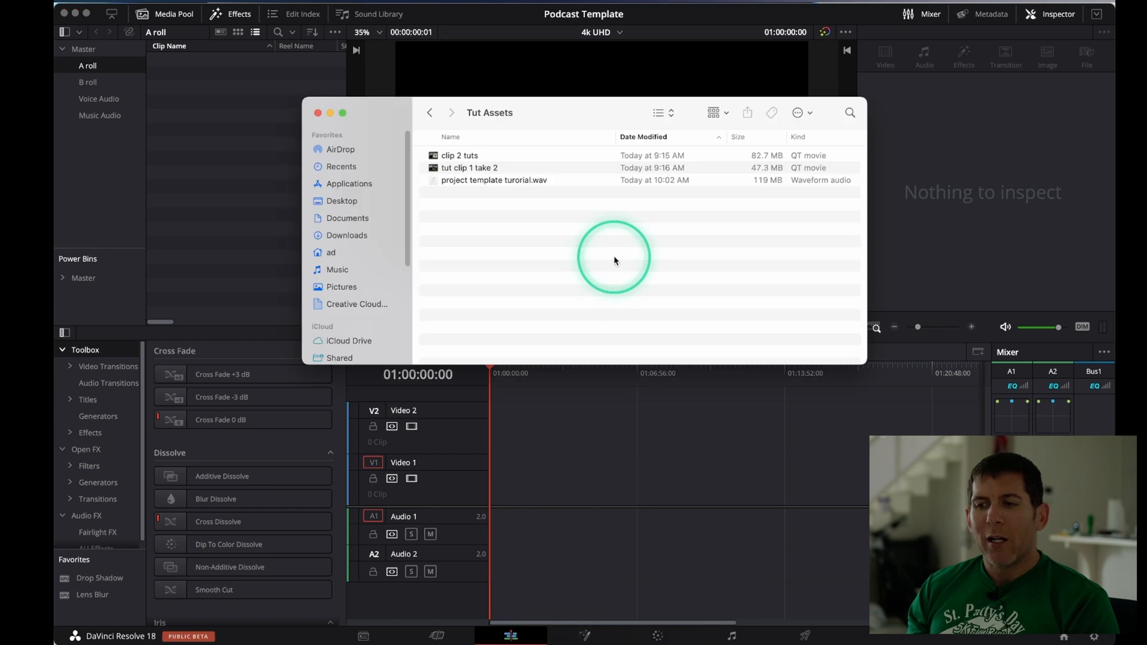
click(478, 167)
drag(478, 168, 206, 102)
Place tut clip 1 take 2.mov at the start of Video 1 and Audio 1 in the 4k UHD timeline
click(200, 60)
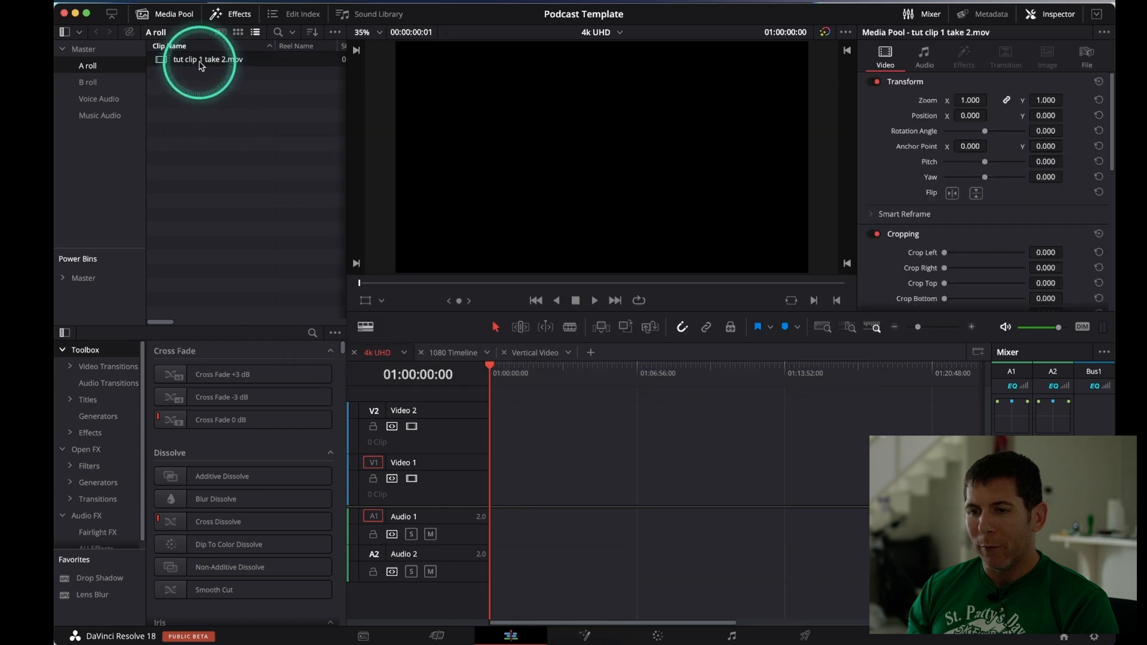
drag(177, 64, 492, 493)
key(alt)
scroll(492, 493, up, 15)
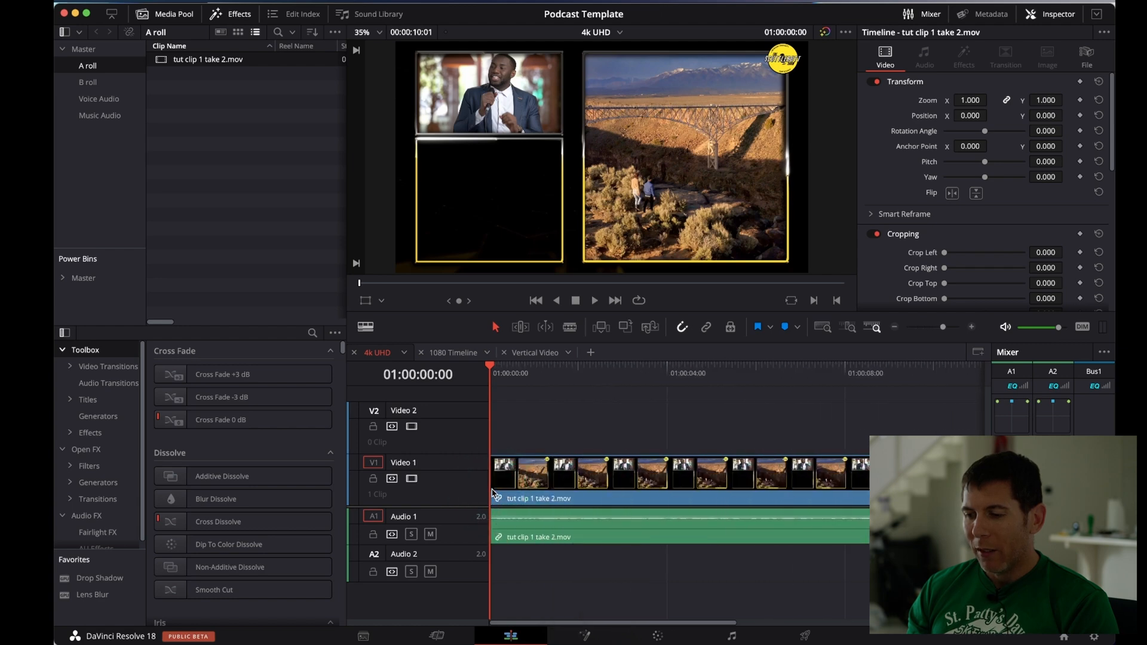
click(628, 431)
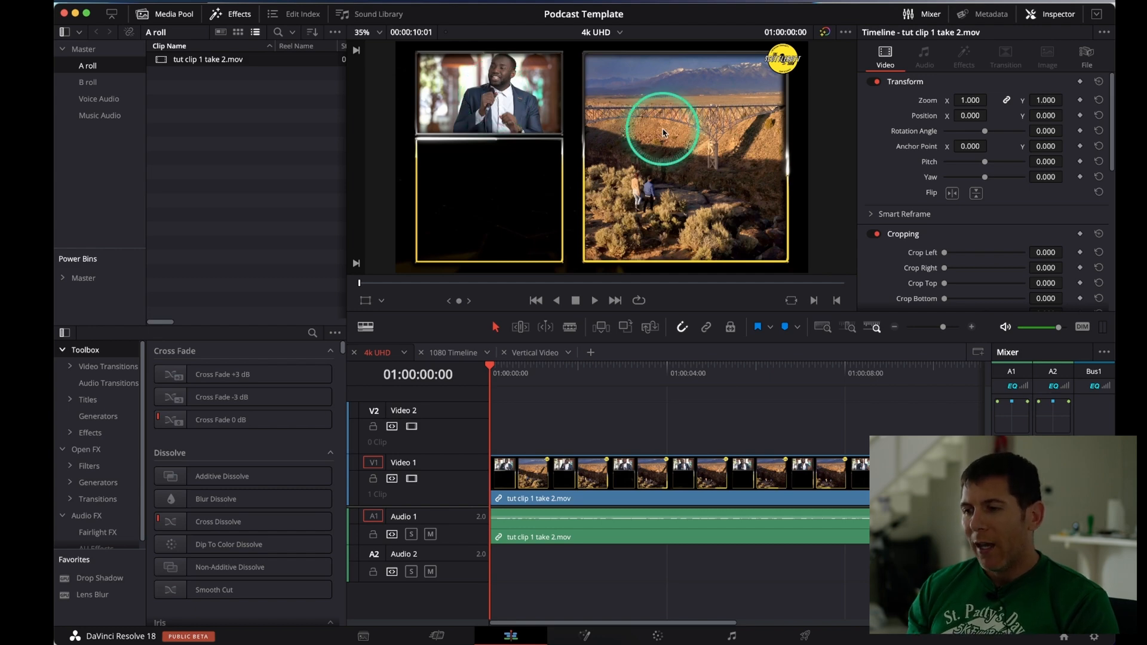
Copy the video and audio of tut clip 1 take 2.mov from the 4k UHD timeline to the start of 1080 Timeline, and compare both timelines
key(ctrl)
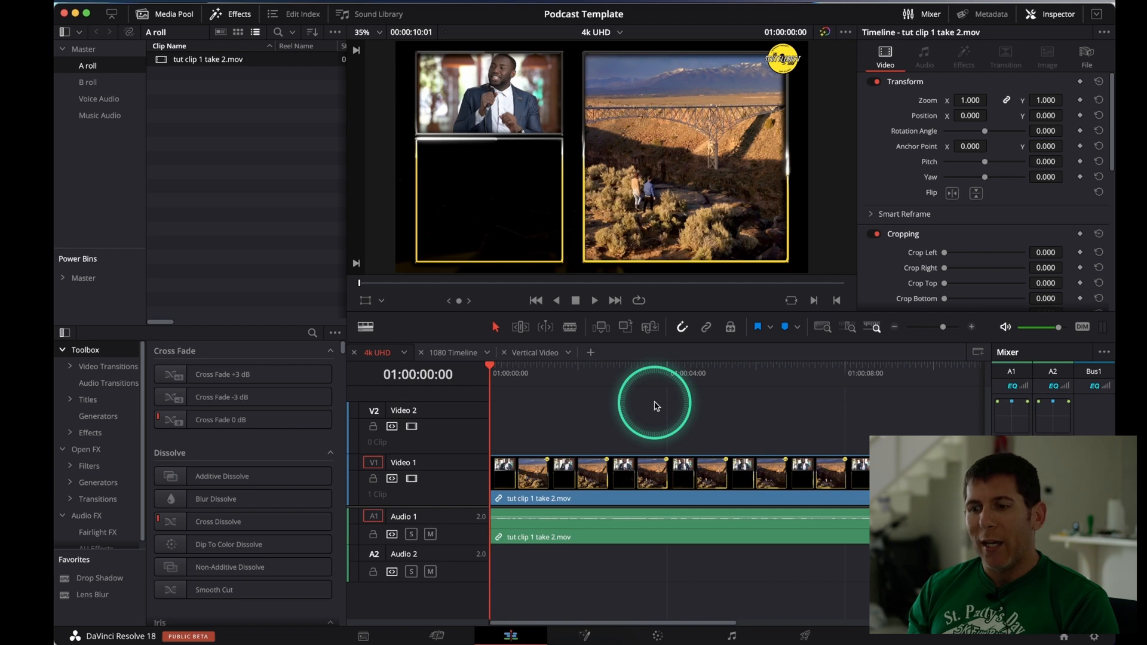
drag(669, 418, 617, 568)
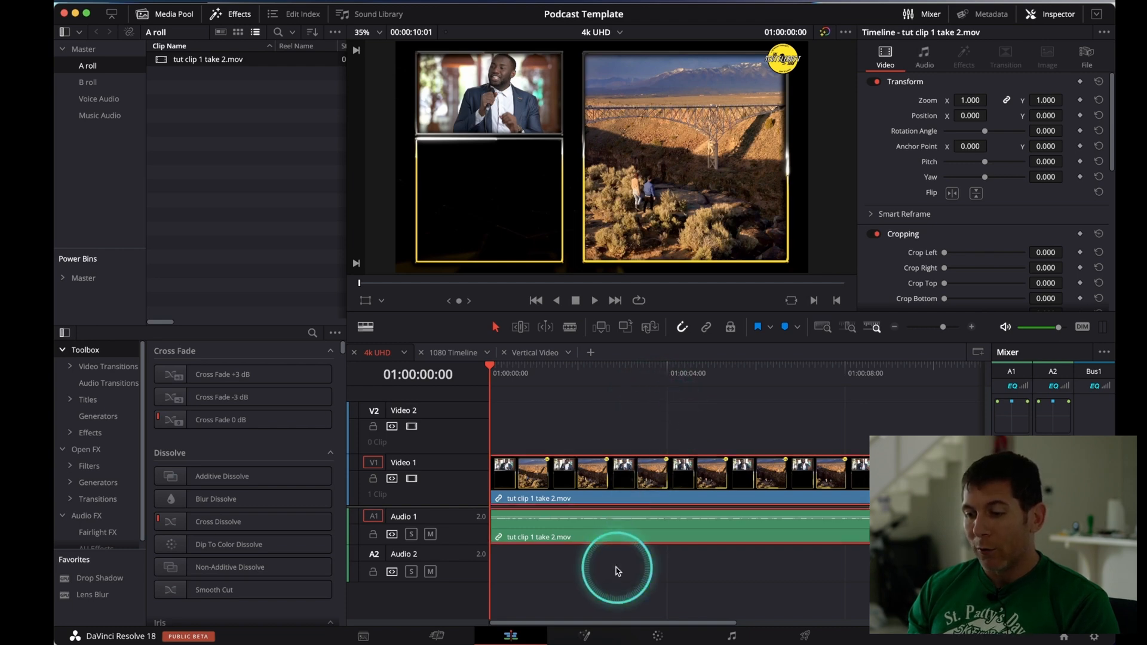
key(super+c)
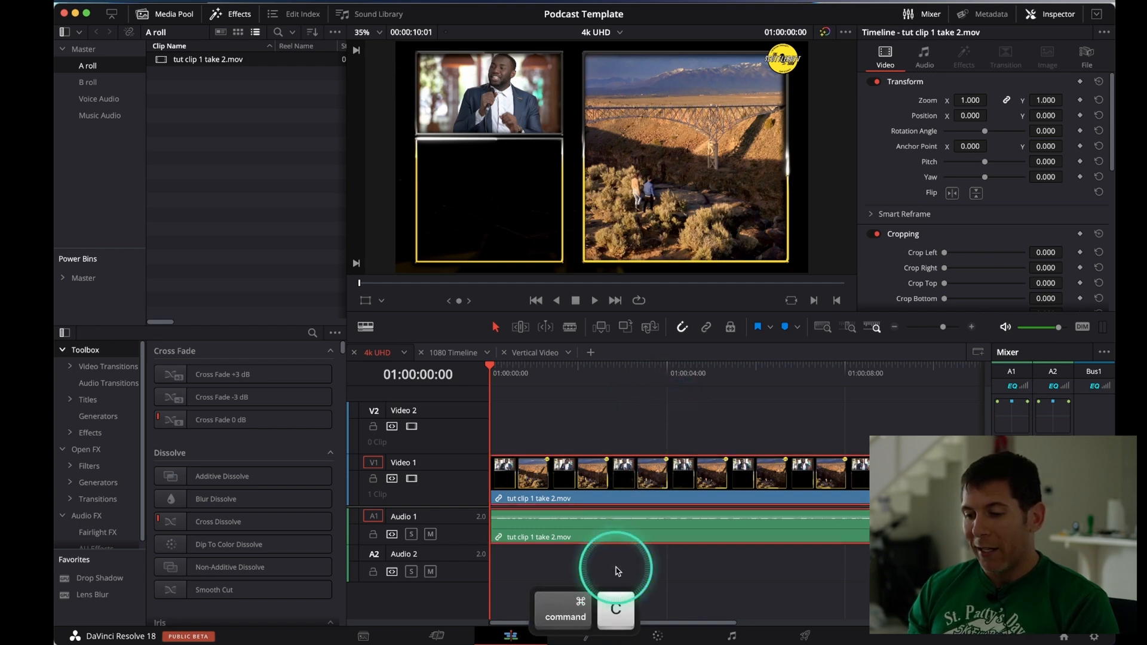
click(466, 357)
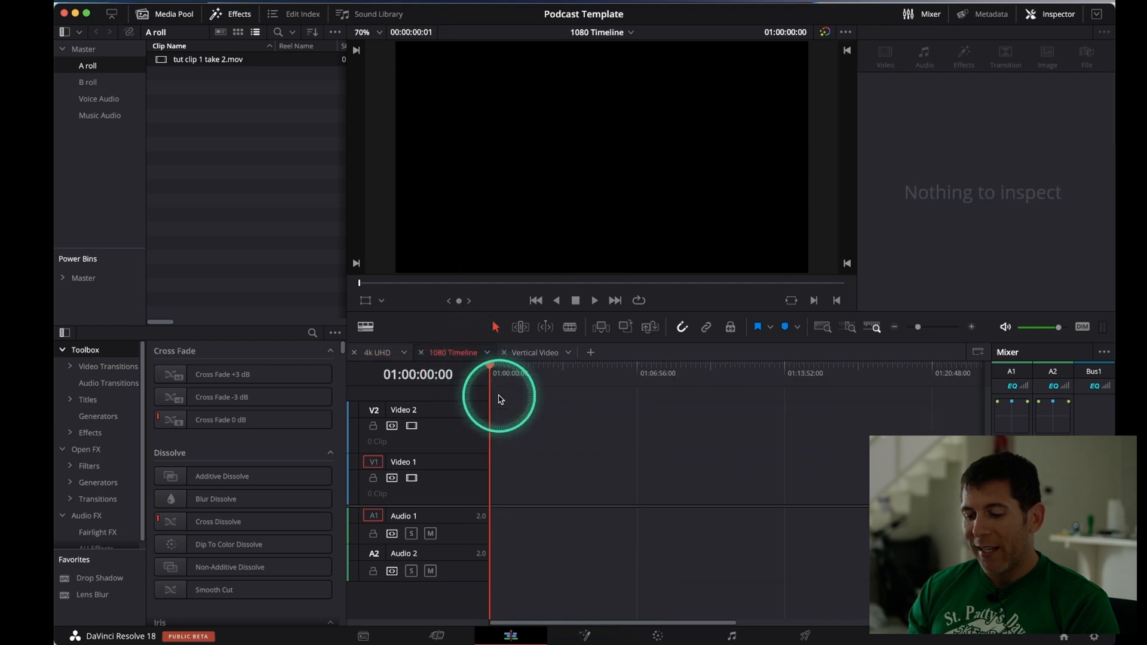
key(super+v)
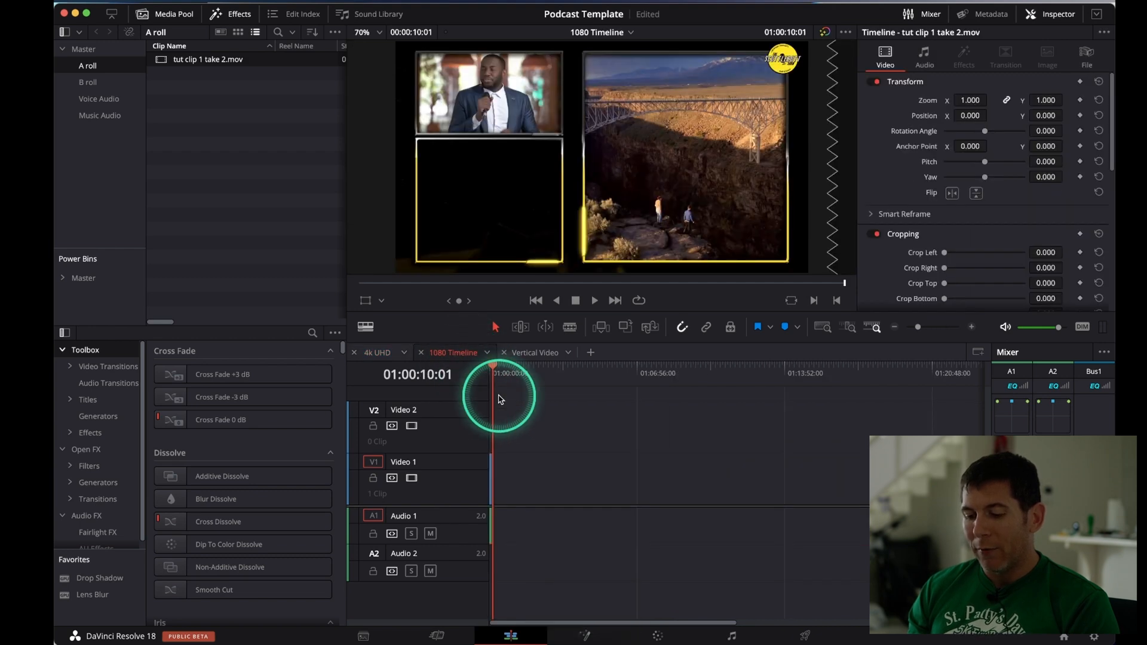
key(ctrl)
scroll(501, 399, up, 5)
scroll(501, 399, up, 5)
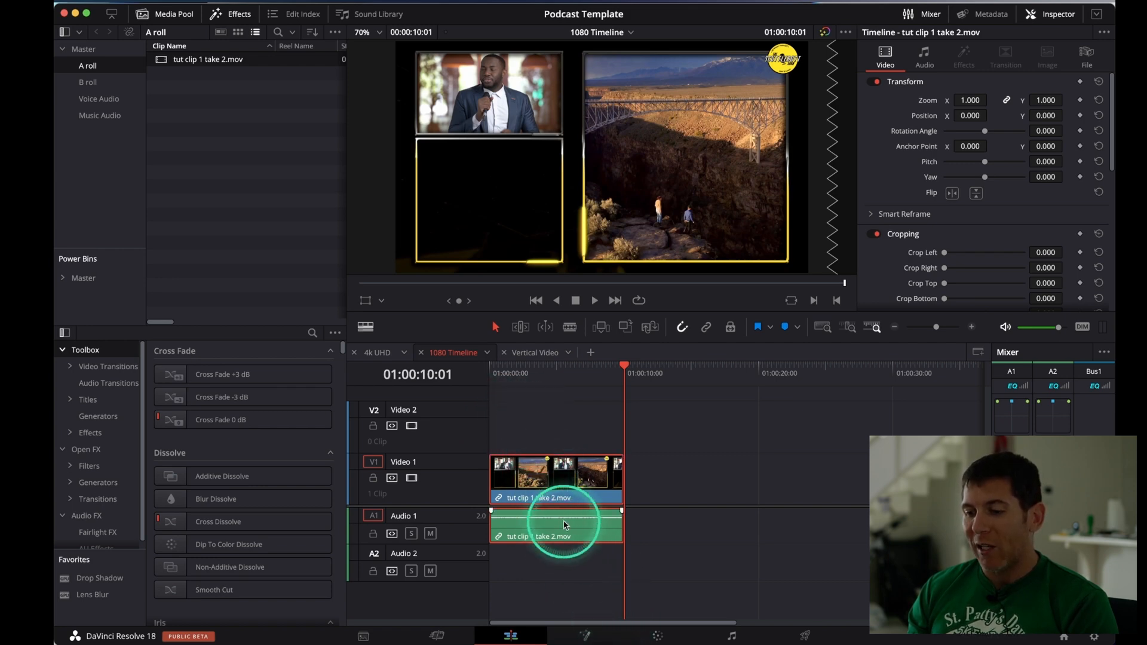
click(377, 352)
click(442, 353)
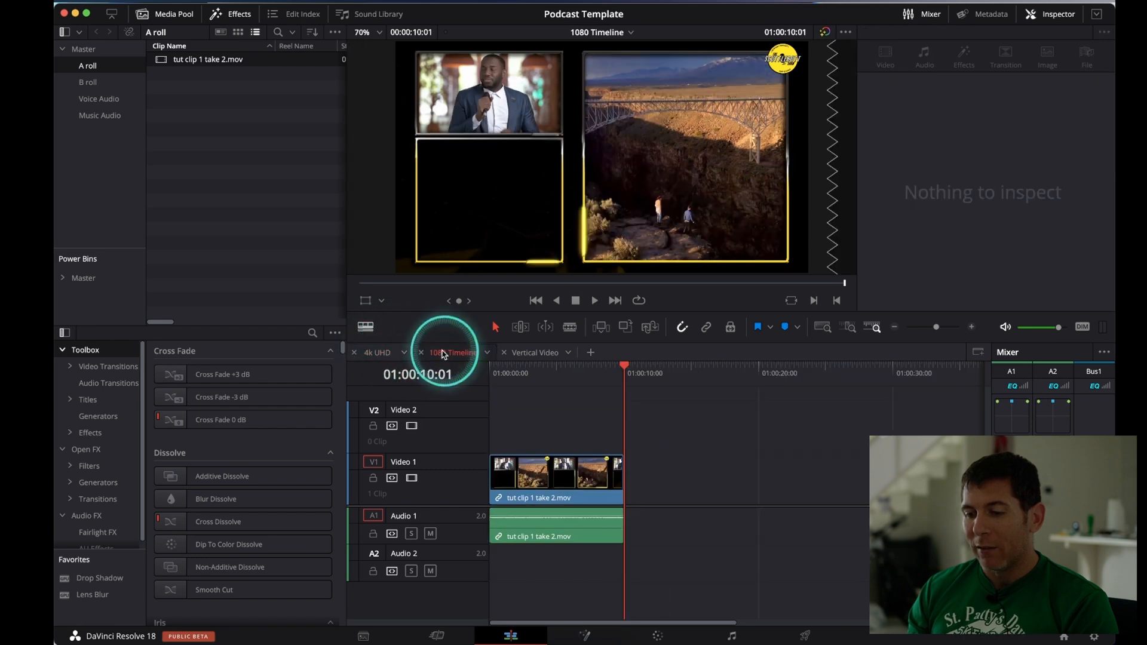
Rename the 4k UHD timeline's audio tracks: Audio 1 as Voice and Audio 2 as Music
click(378, 353)
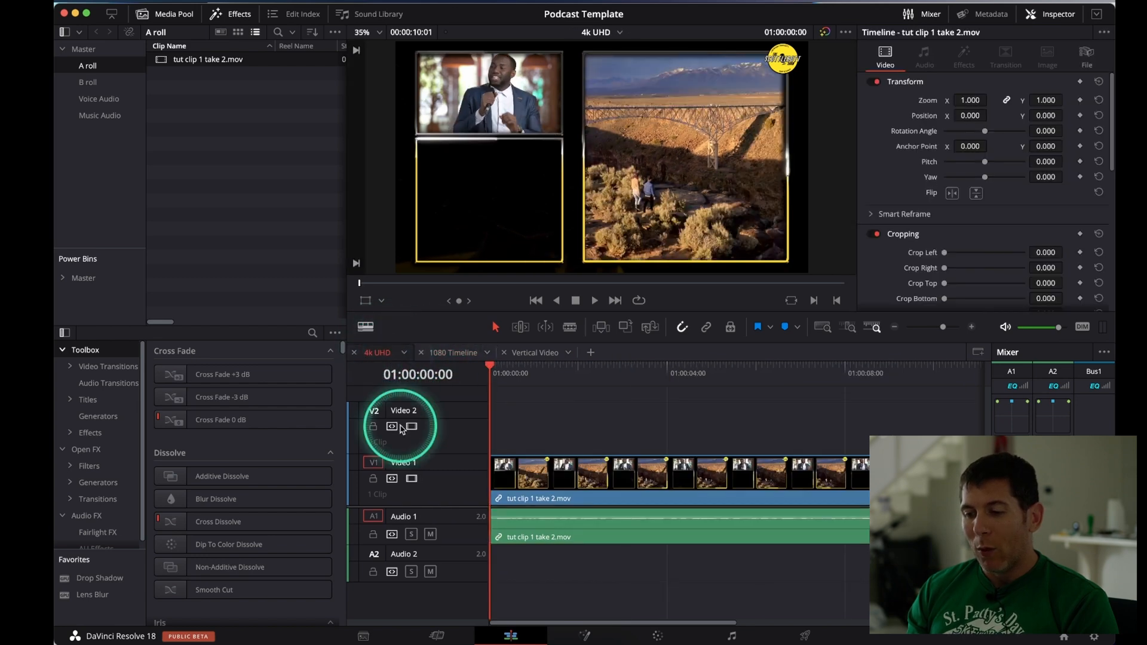
double_click(413, 517)
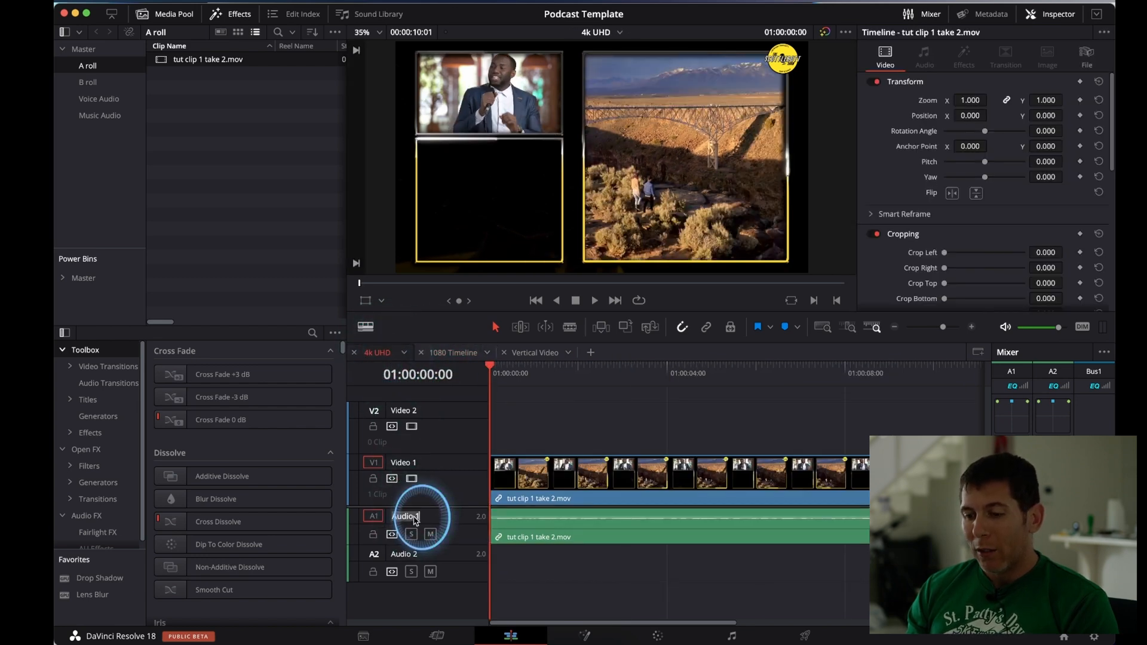
text(Voice)
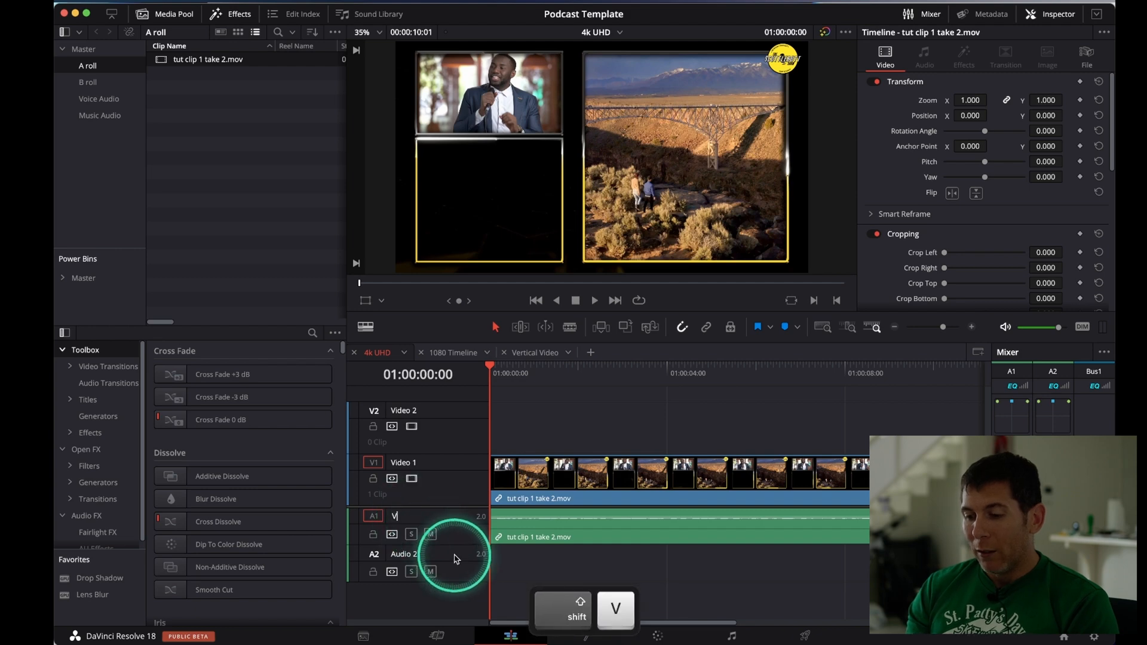
double_click(416, 554)
text(Music)
Rename the 4k UHD timeline's video tracks: Video 1 as A roll and Video 2 as B roll
click(411, 465)
text(A roll)
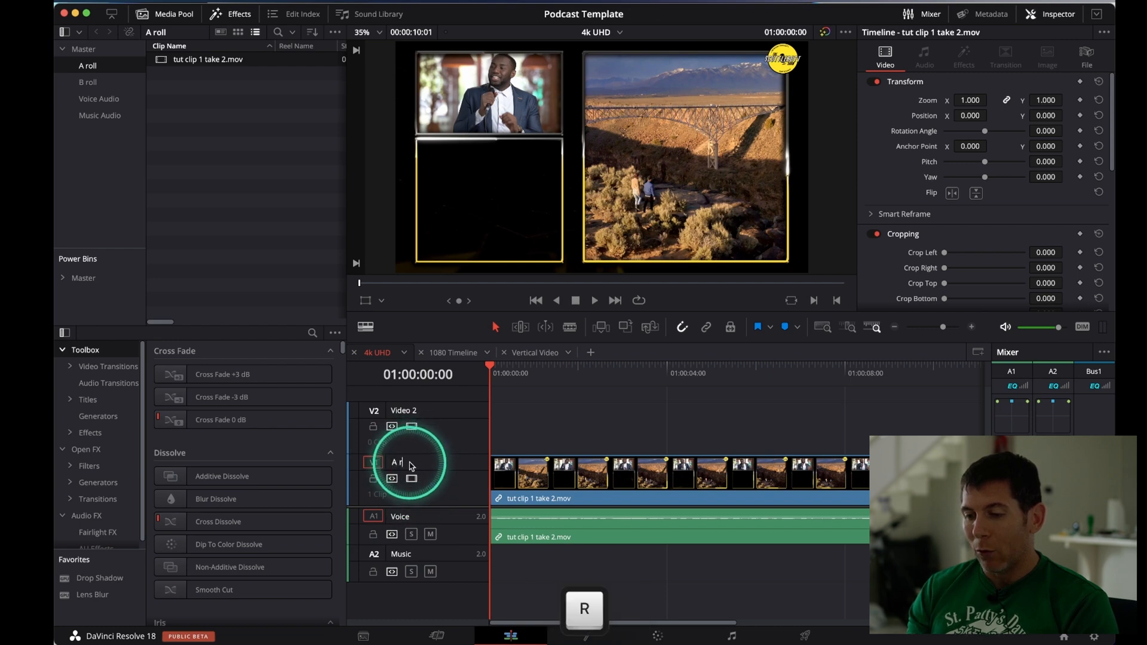
click(407, 411)
text(B roll)
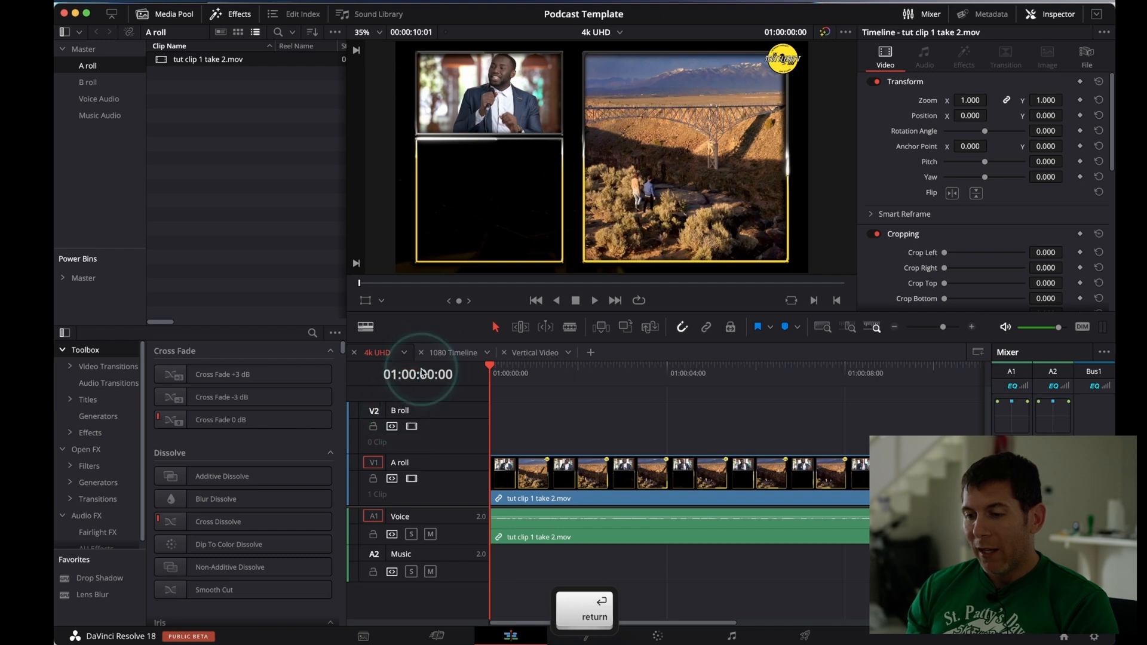
Rename Audio 1 as Voice and Audio 2 as Music in 1080 Timeline
click(449, 353)
click(402, 515)
text(Voice)
click(403, 553)
text(Music)
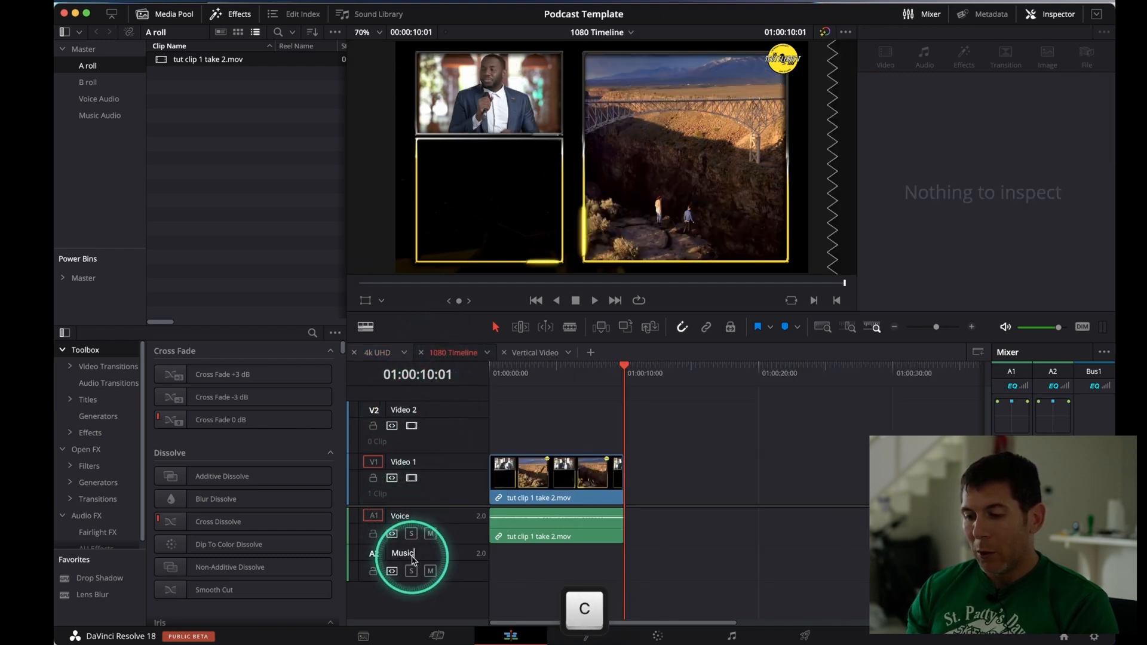
Rename Video 1 as A roll in 1080 Timeline and try to rename Video 2 as B roll
click(401, 461)
text(A rol)
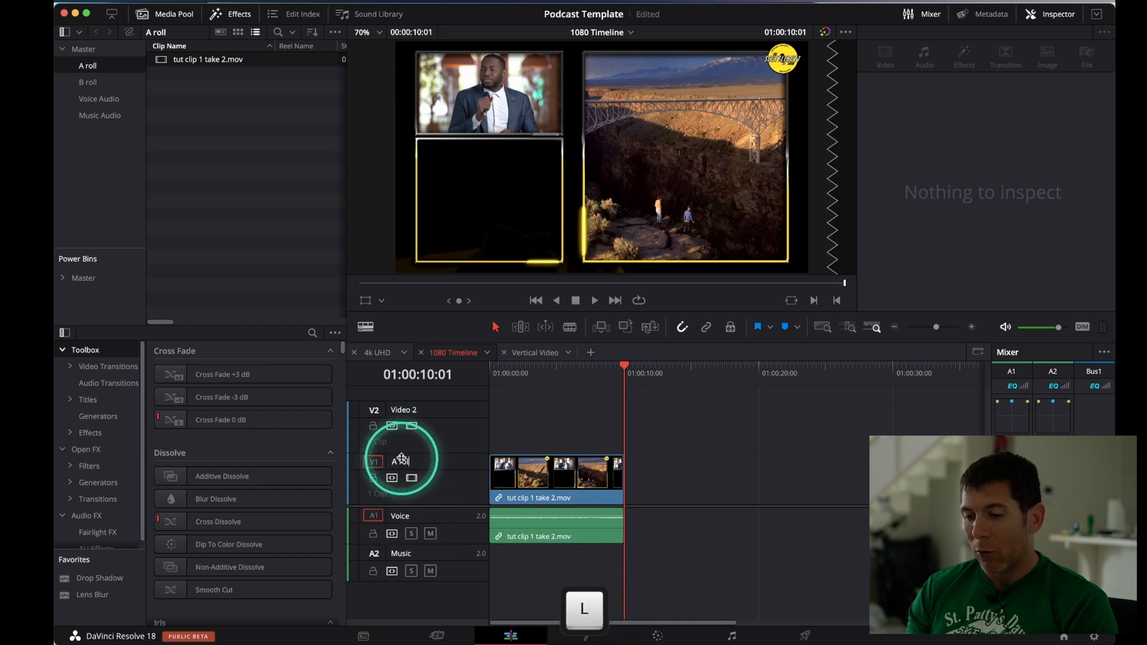
text(l)
click(419, 411)
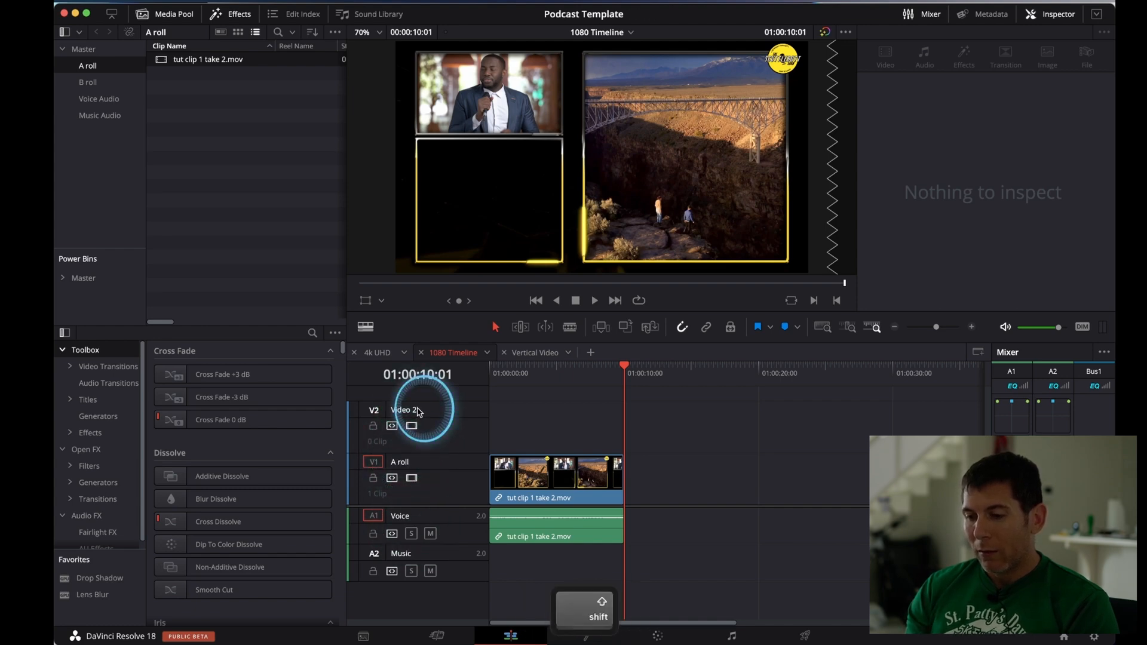
text(B rol)
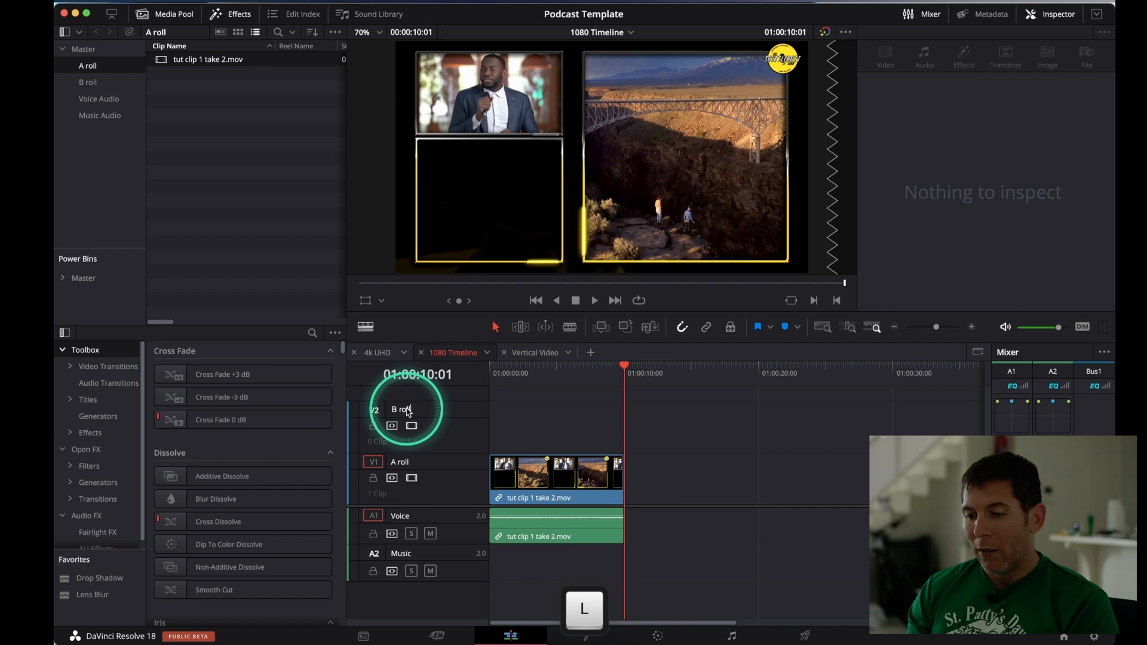
text(l)
Compare the track names of the 4k UHD and 1080 timelines, and save the project
click(382, 353)
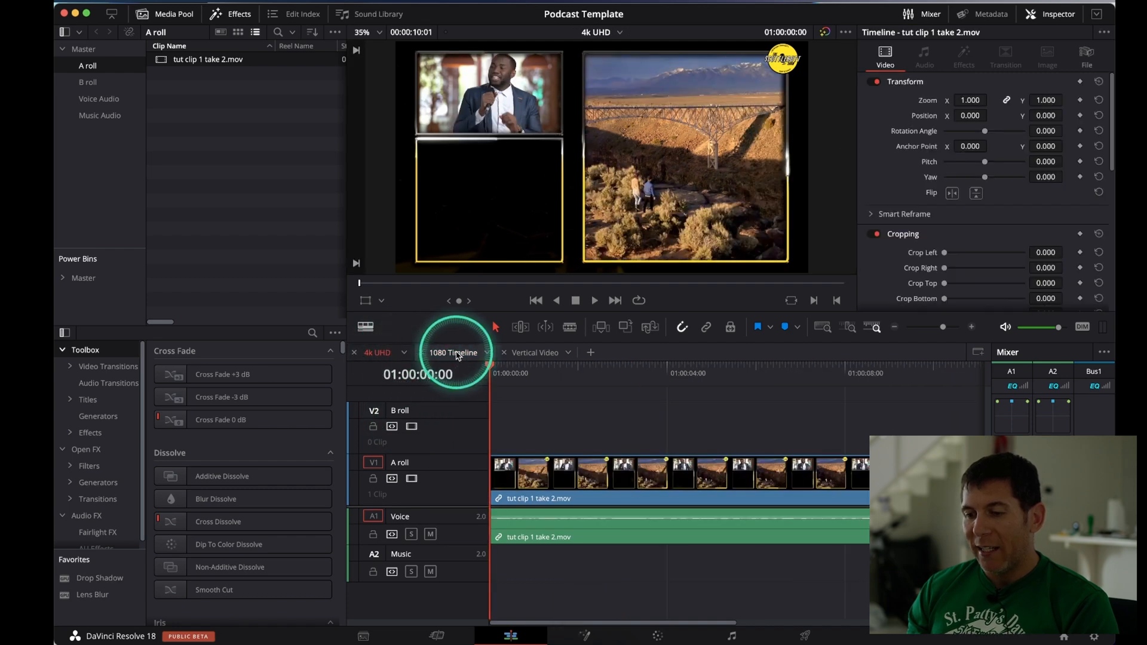
click(457, 355)
click(382, 352)
click(445, 353)
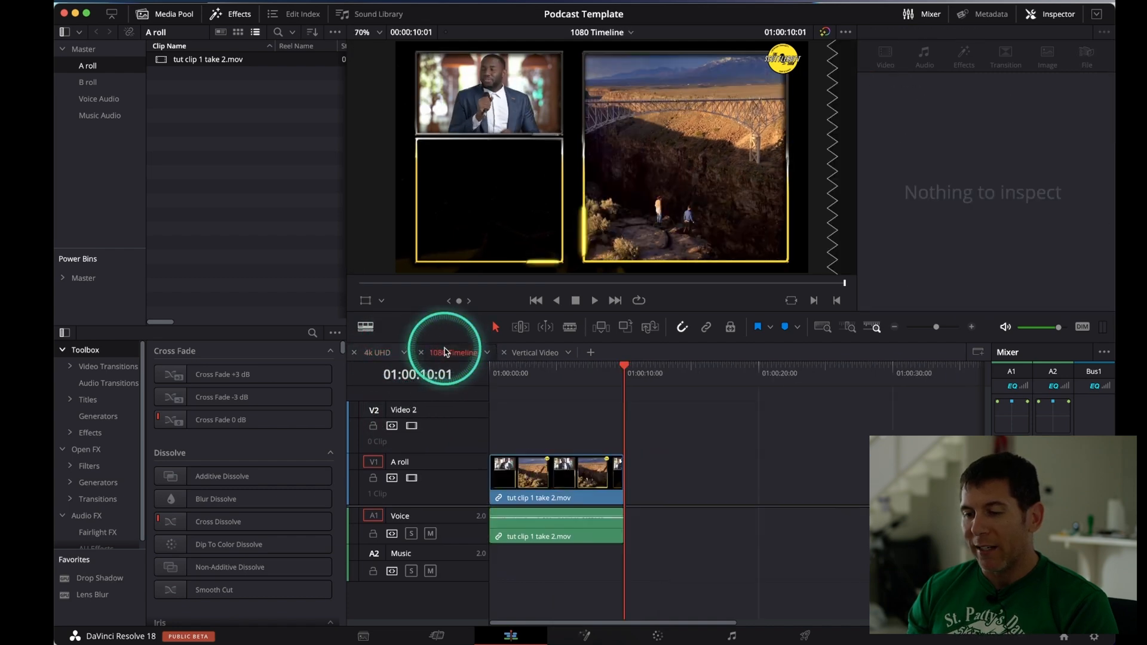
key(super+s)
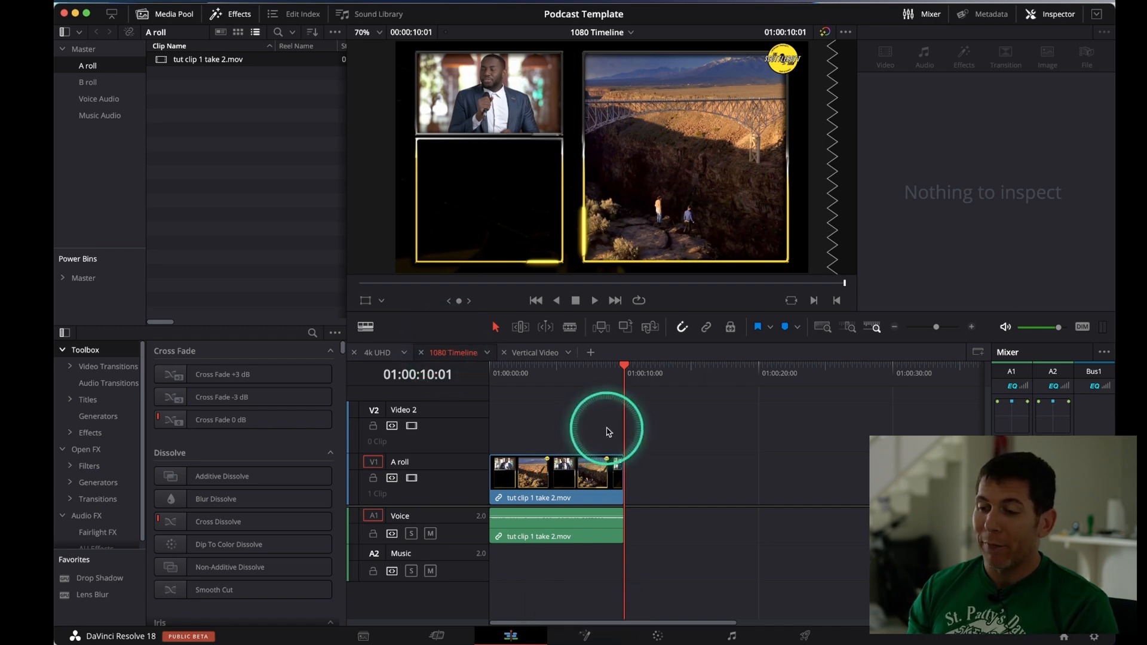
Copy the clip's video and audio from 4k UHD to the start of the Vertical Video timeline and move the playhead to 01:00:05:24
click(537, 353)
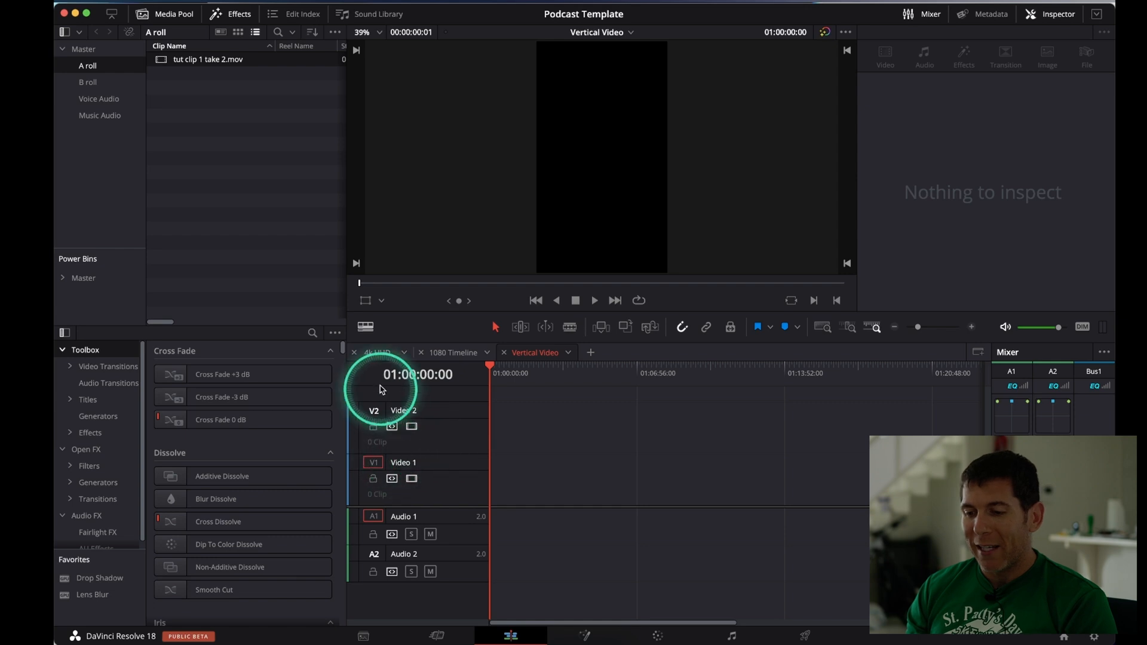
click(375, 353)
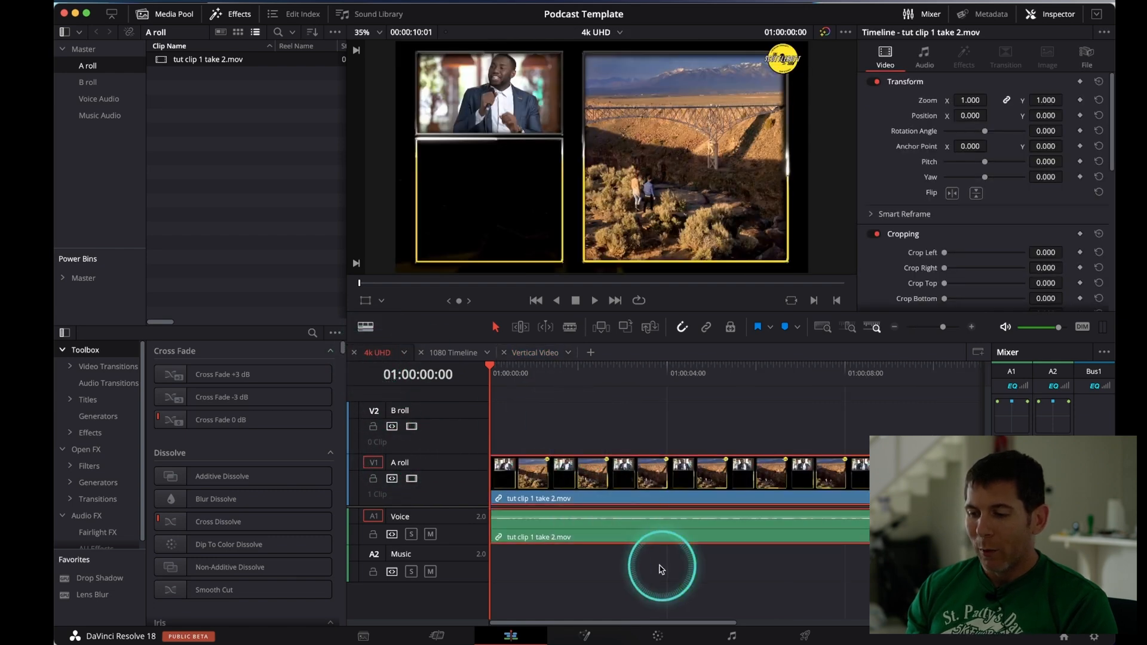
key(super+c)
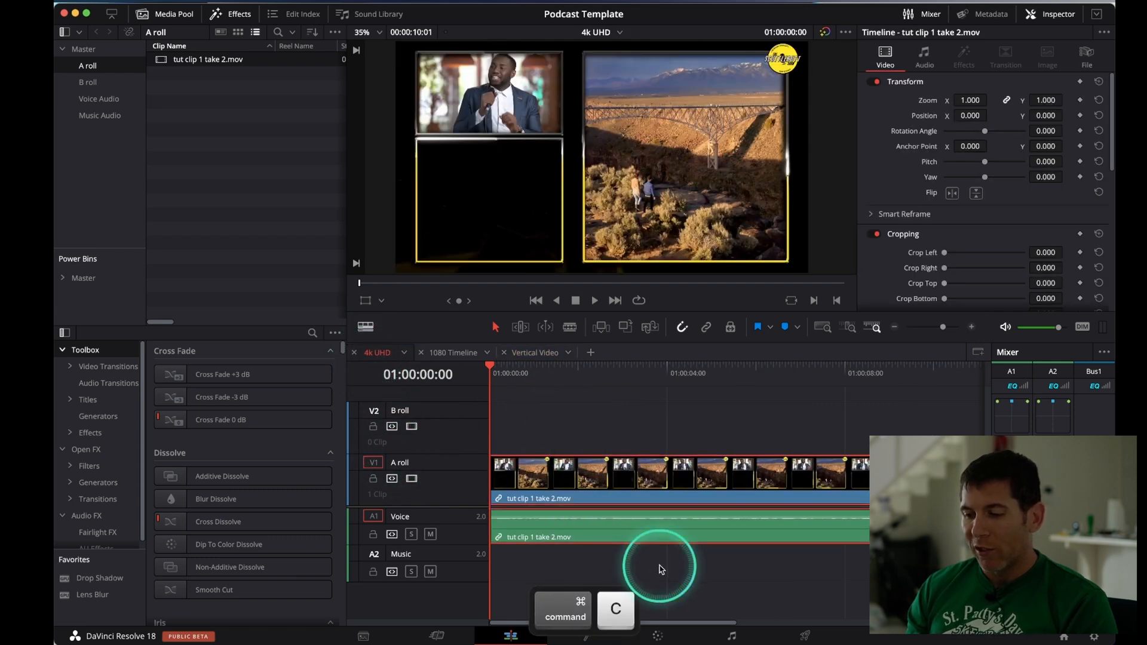
click(537, 354)
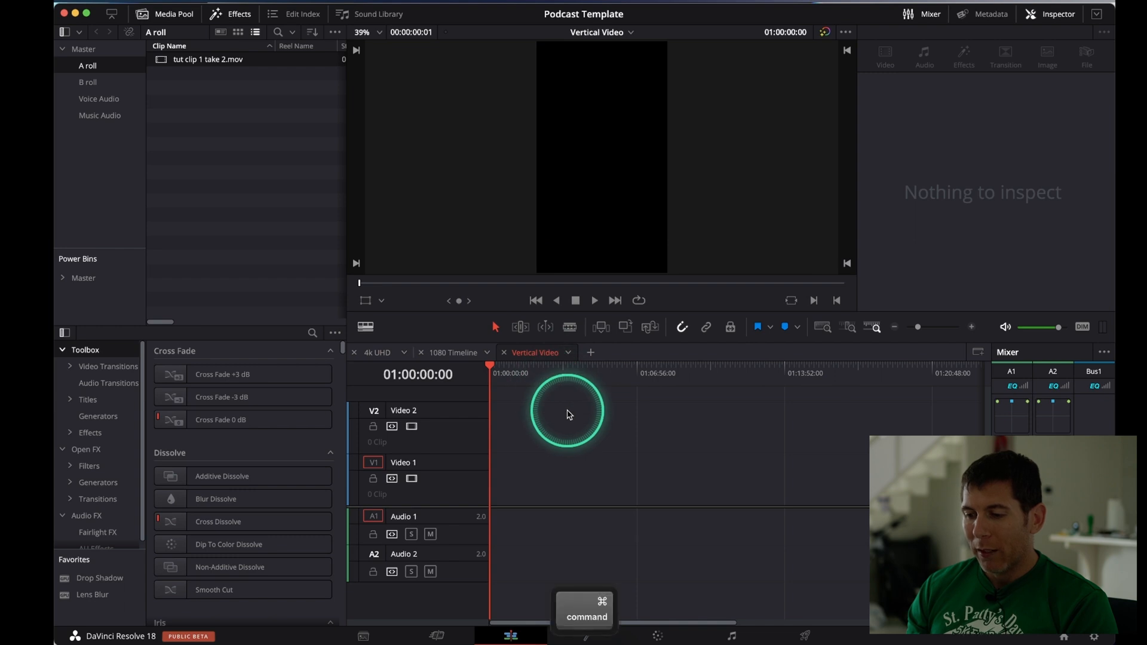
key(super+v)
key(shift+z)
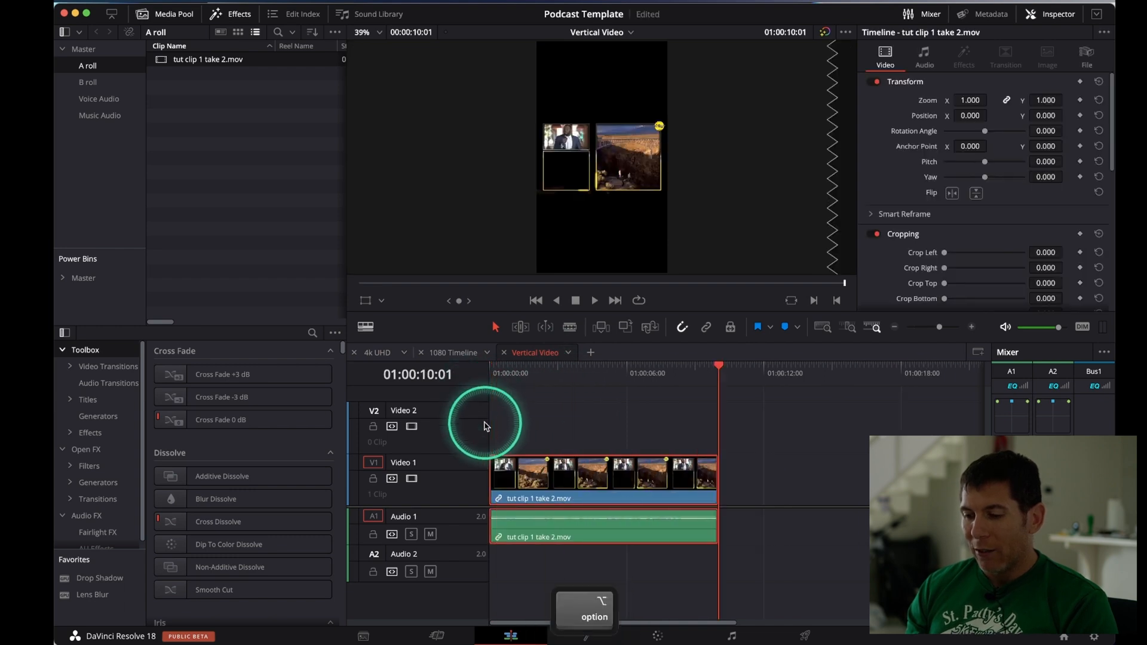
click(547, 364)
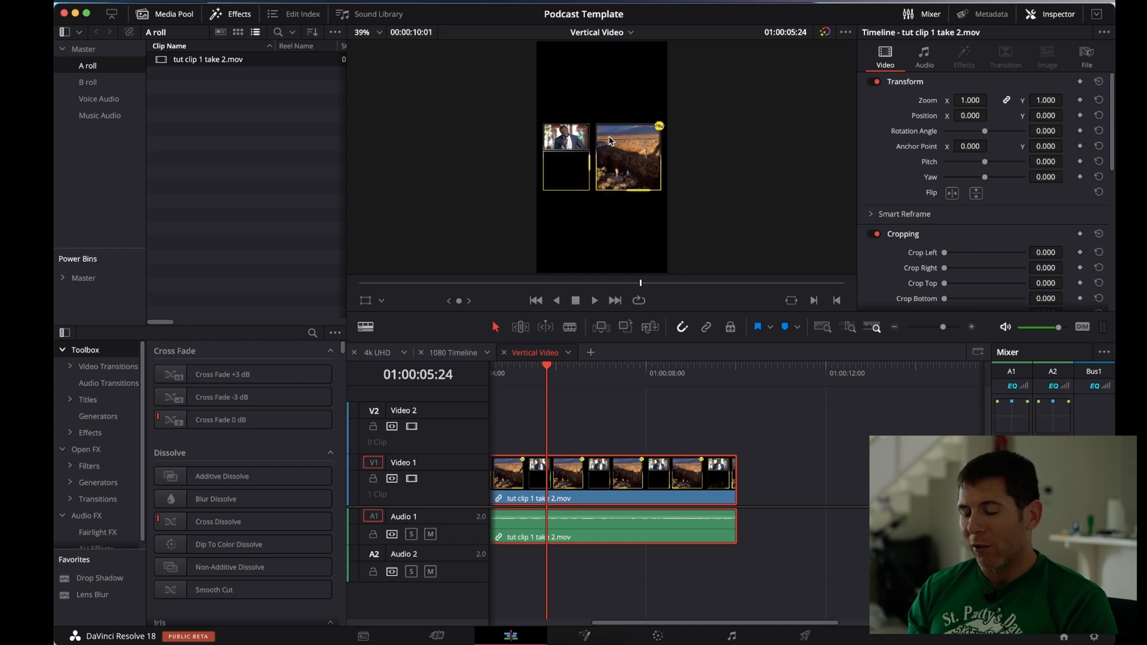
scroll(643, 442, left, 5)
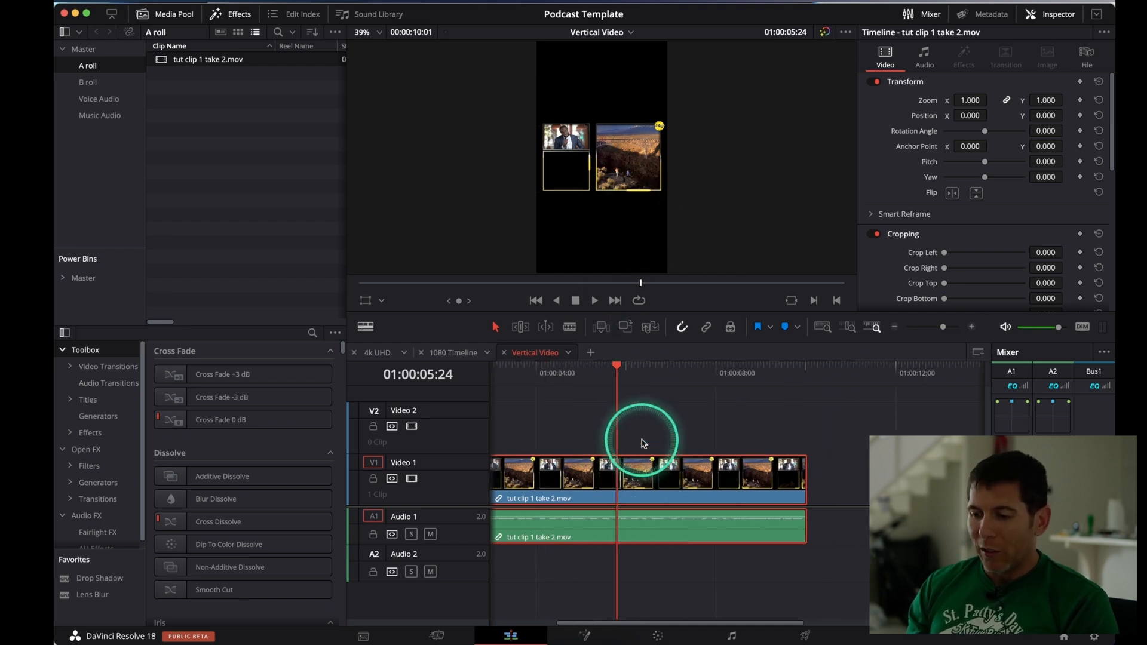
Create a compound clip named "Podcast Re Format" from only the video part of tut clip 1 take 2.mov in the Vertical Video timeline
click(642, 444)
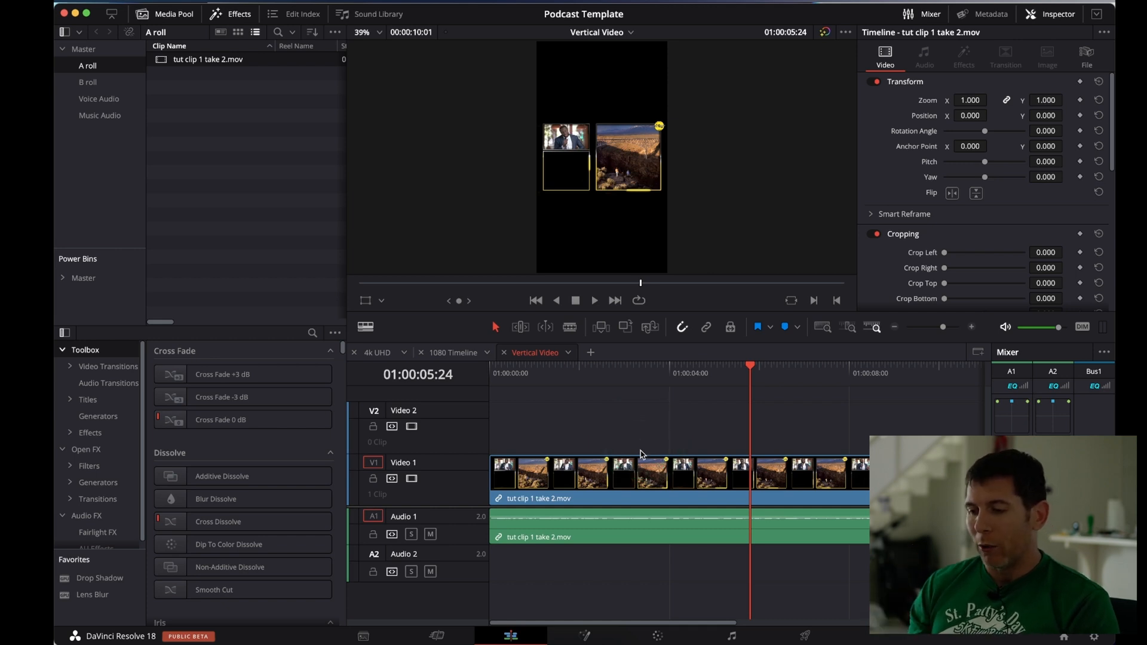
click(641, 481)
click(640, 483)
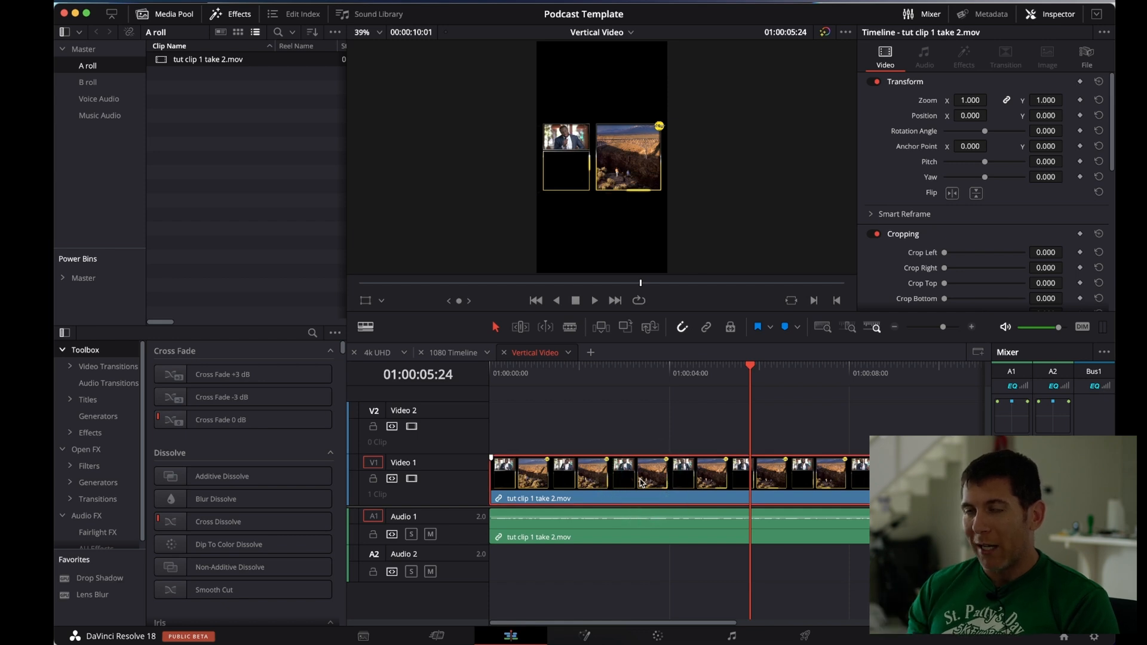
right_click(642, 482)
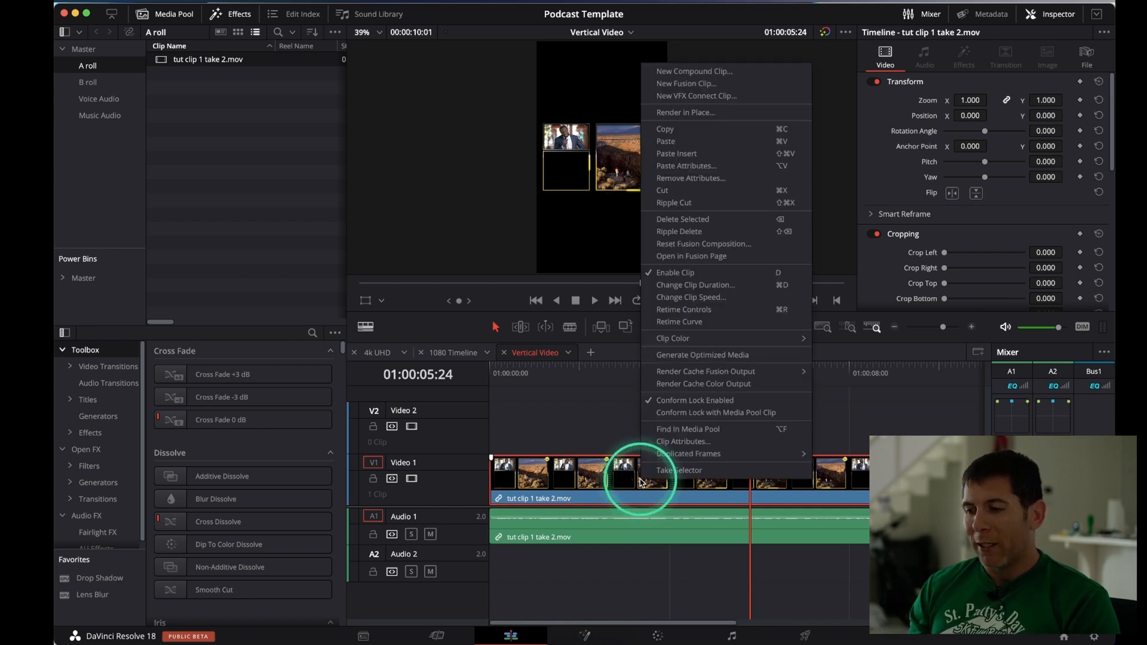
click(698, 75)
text(Podcast Re Format)
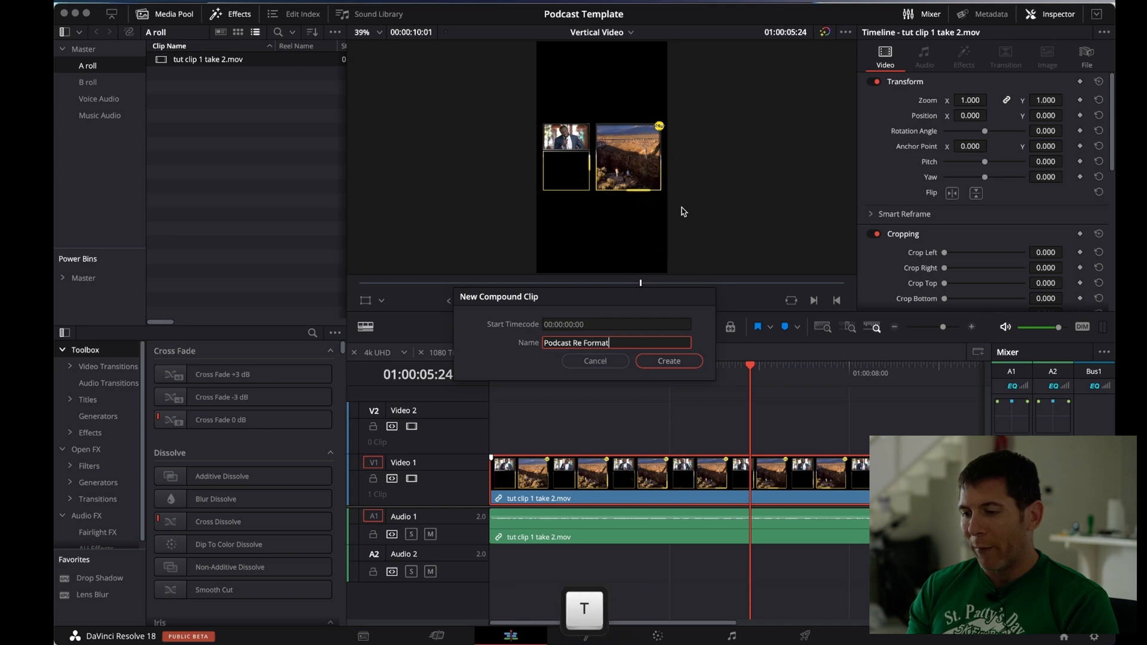
key(Return)
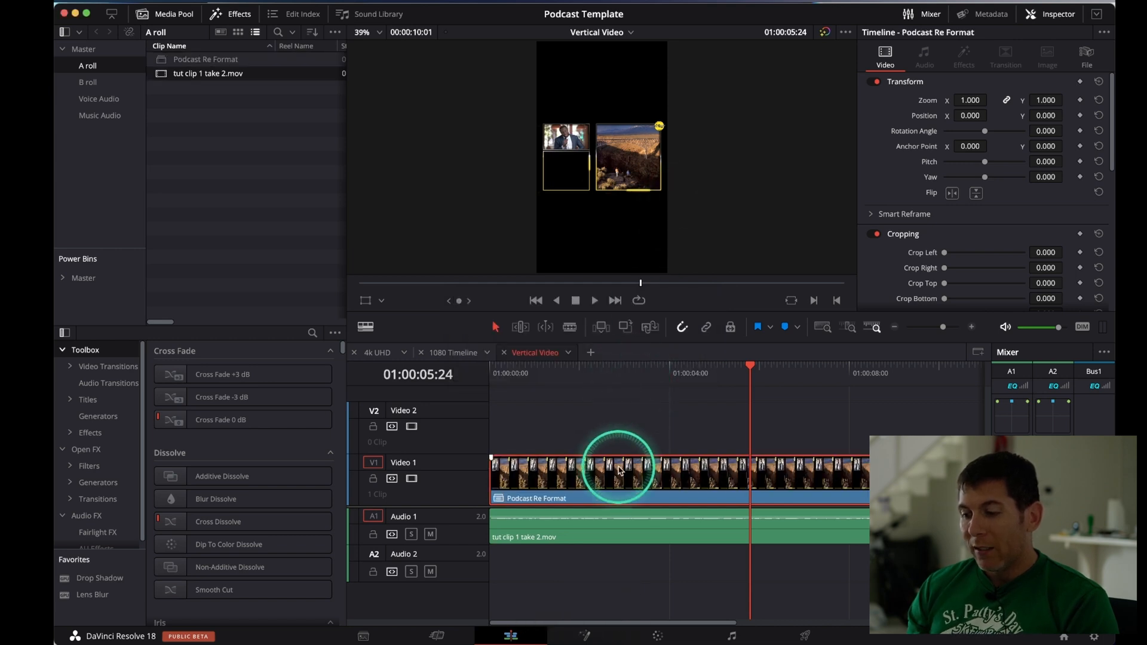
Duplicate the Podcast Re Format clip from Video 1 onto Video 2 directly above, starting at the same time
key(alt)
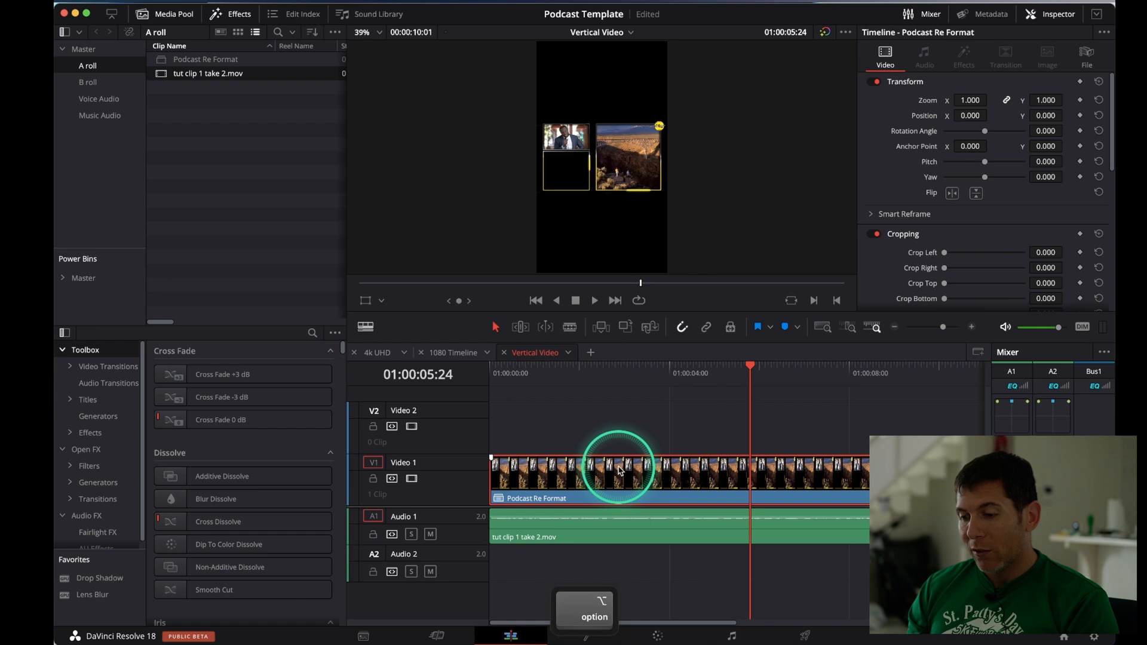
drag(620, 468, 617, 437)
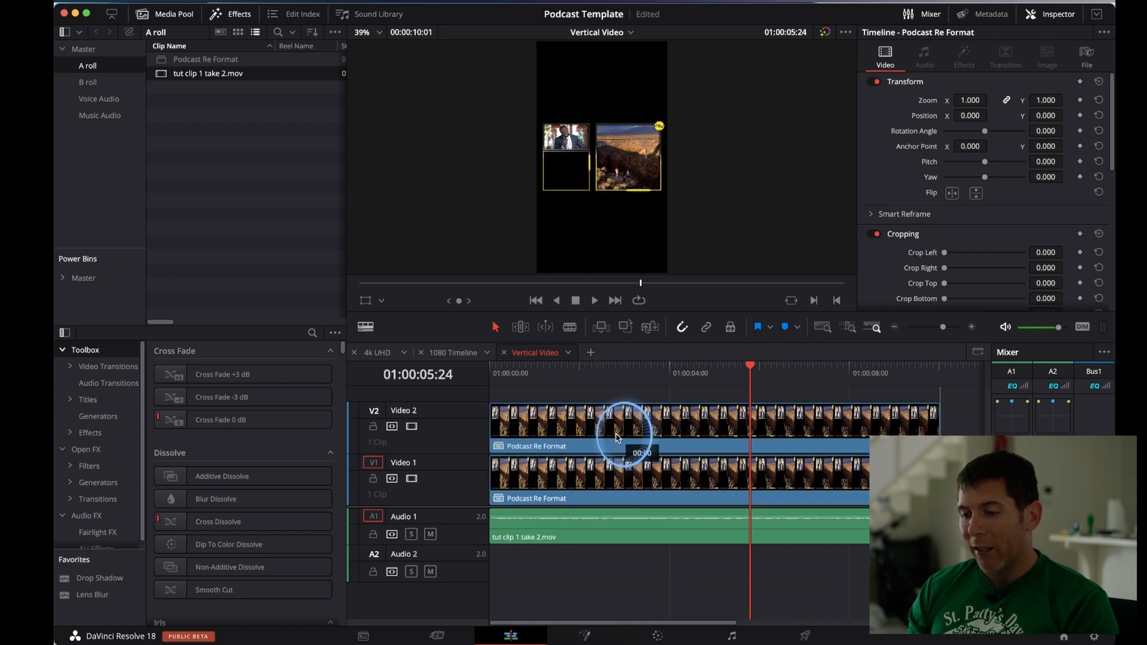
click(616, 437)
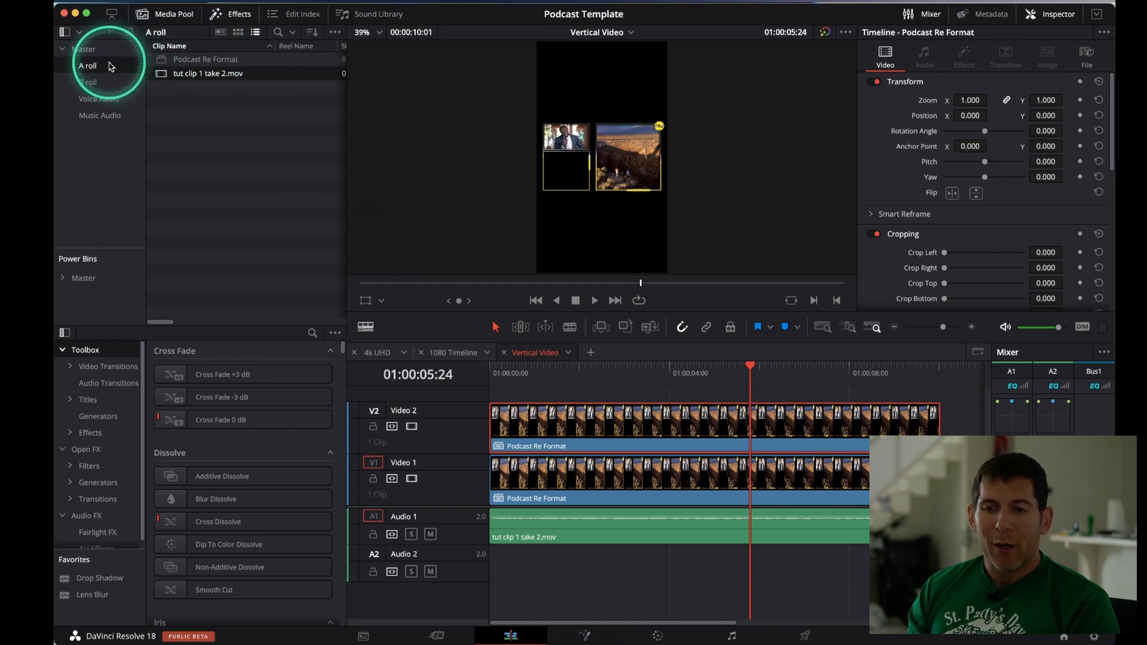
Move the Podcast Re Format compound clip from the A roll bin to the Master bin and open the Master bin
click(186, 60)
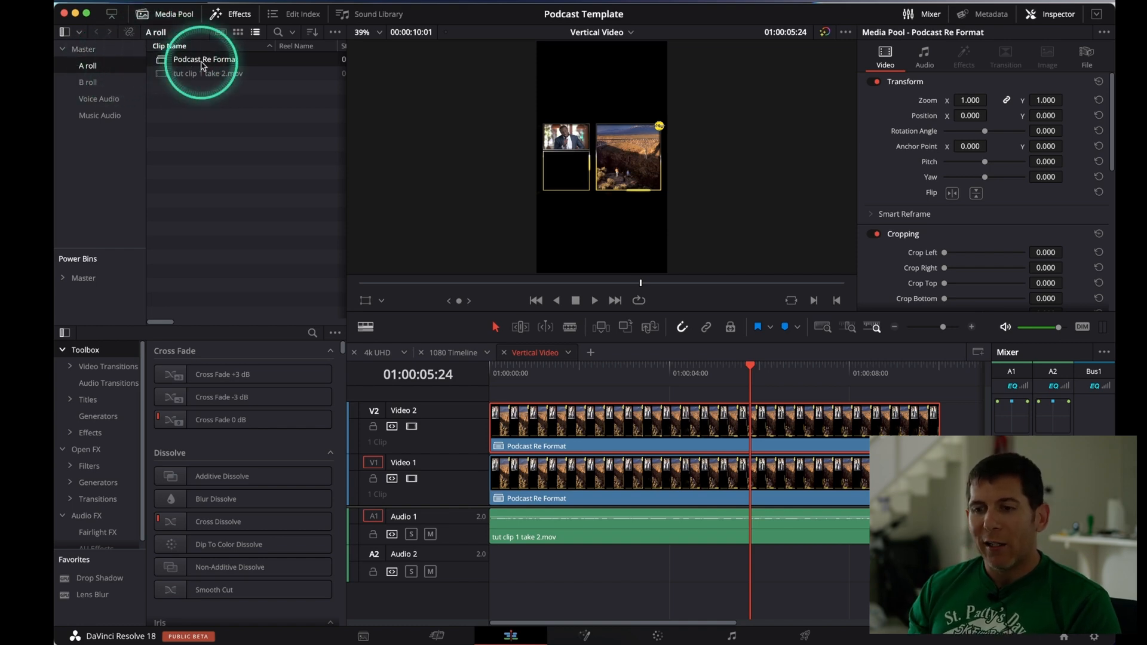
drag(202, 62, 82, 52)
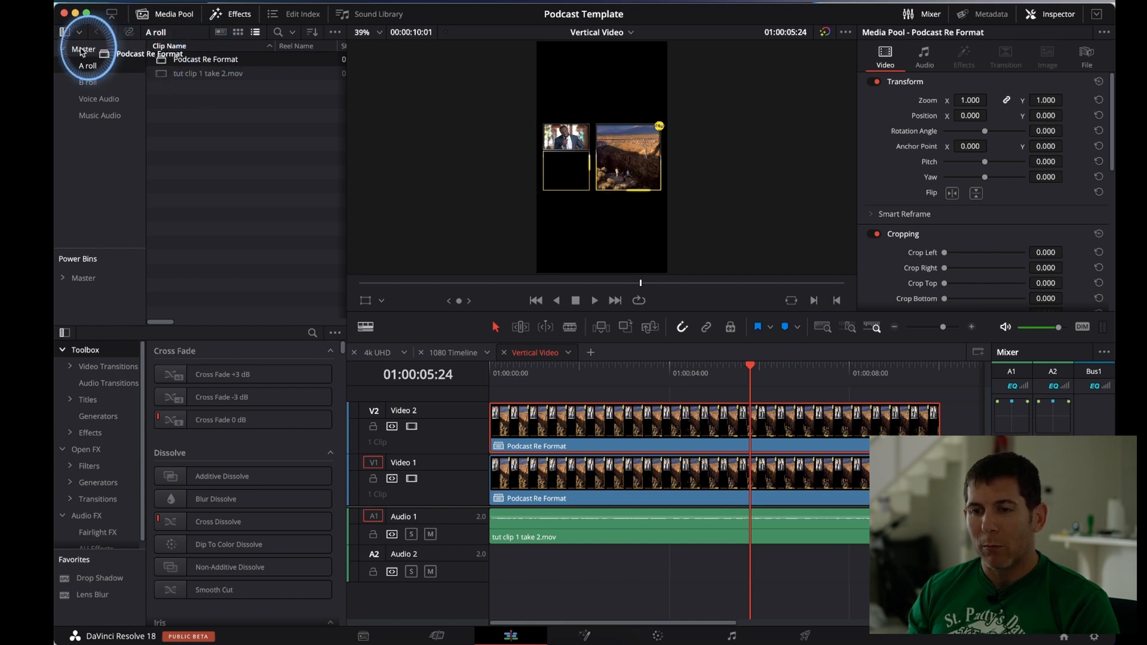
drag(82, 52, 81, 50)
click(81, 49)
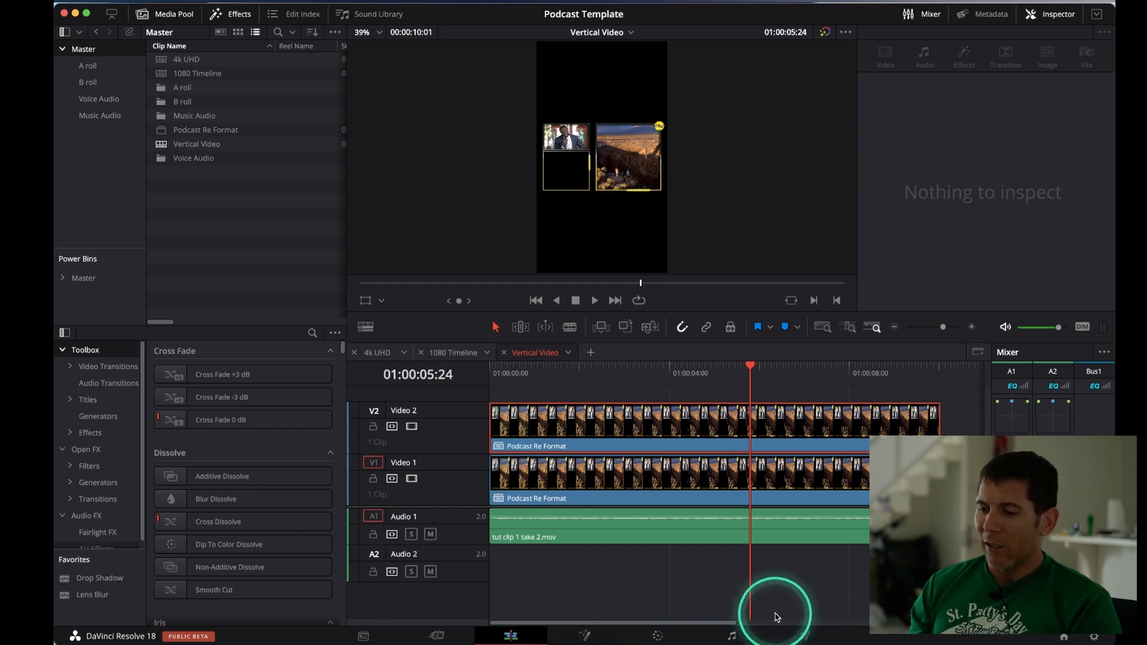
Select the Podcast Re Format copy on Video 2 and disable the Video 1 track
scroll(772, 567, down, 3)
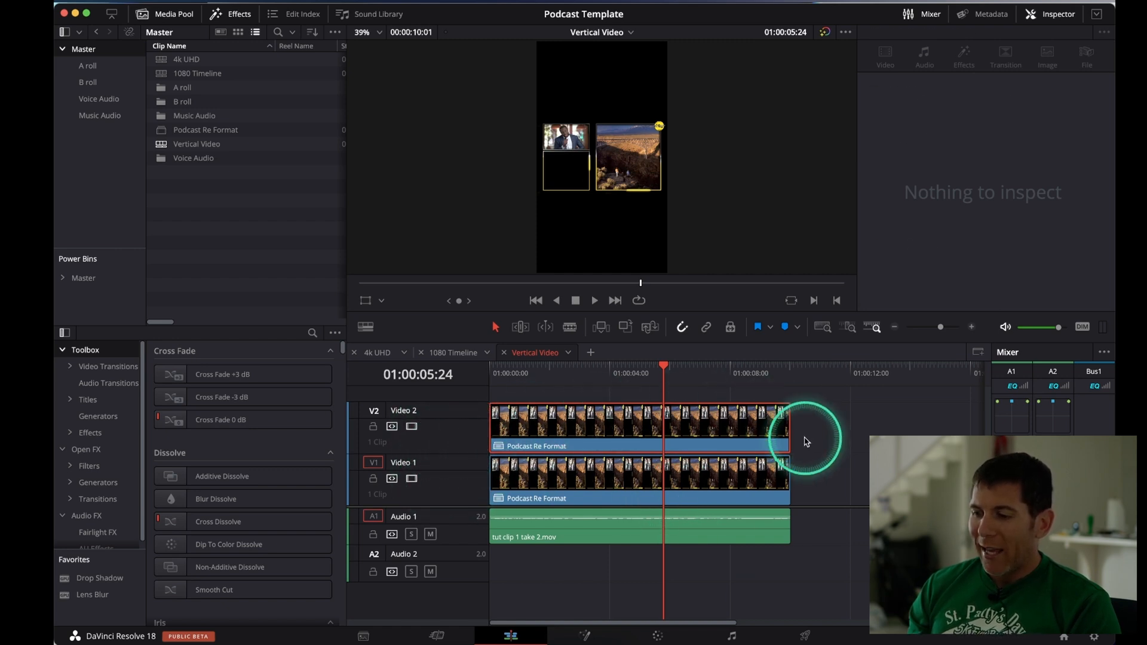
click(747, 429)
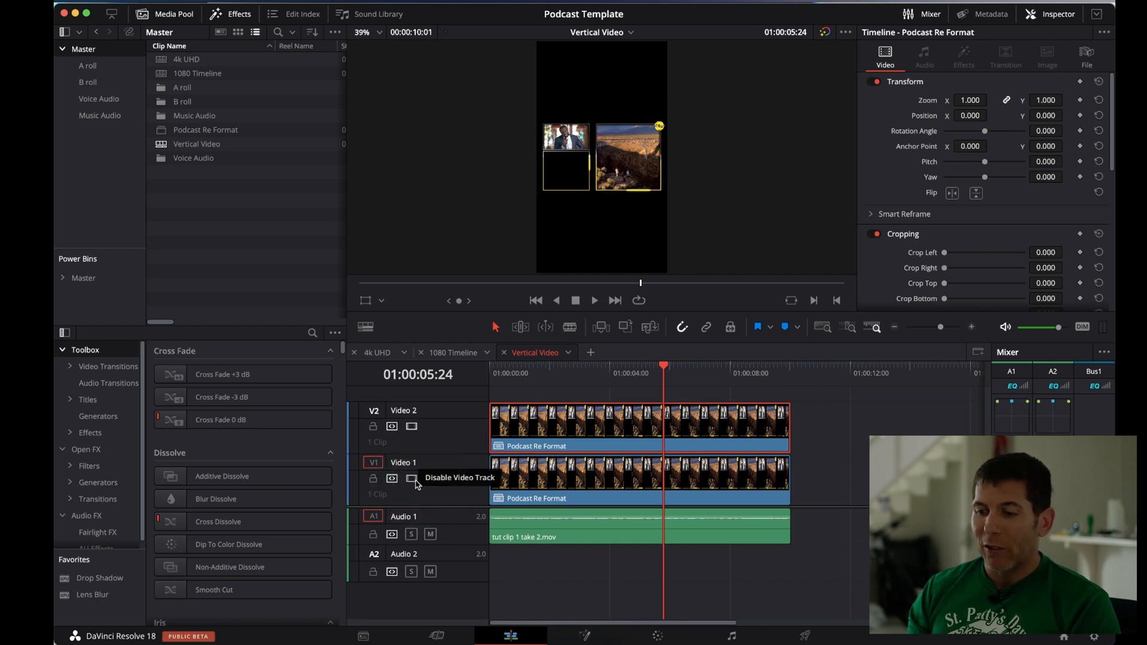
click(413, 478)
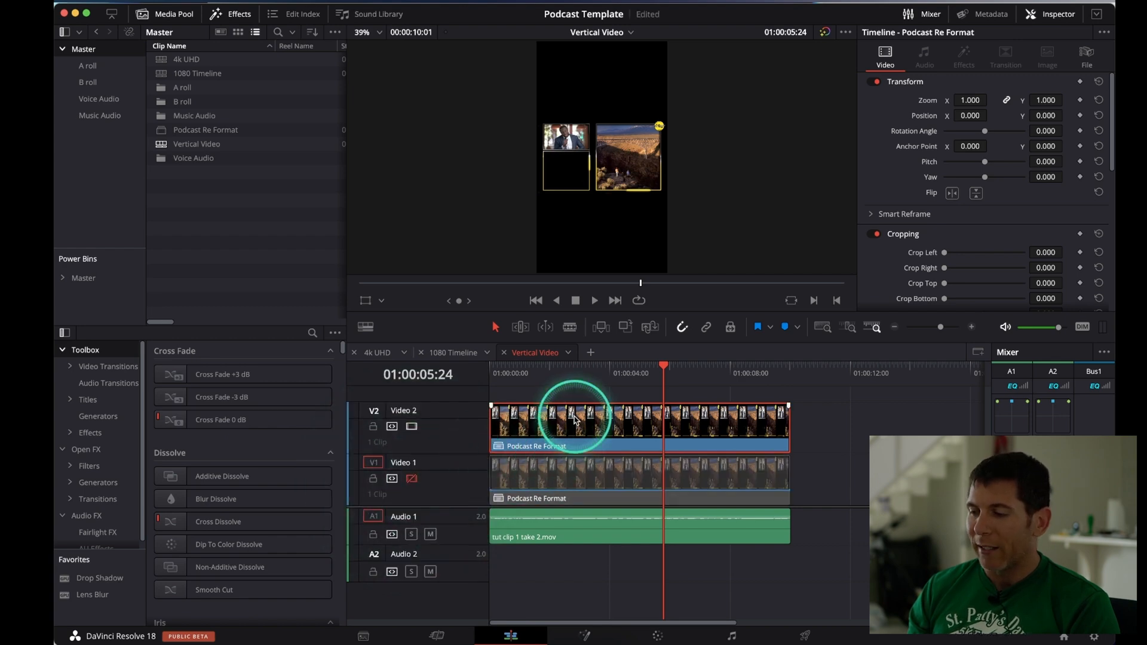
Crop the Video 2 copy by 615 on the right and crop its bottom so only the speaker's frame remains
drag(1046, 267, 1114, 268)
drag(592, 323, 896, 329)
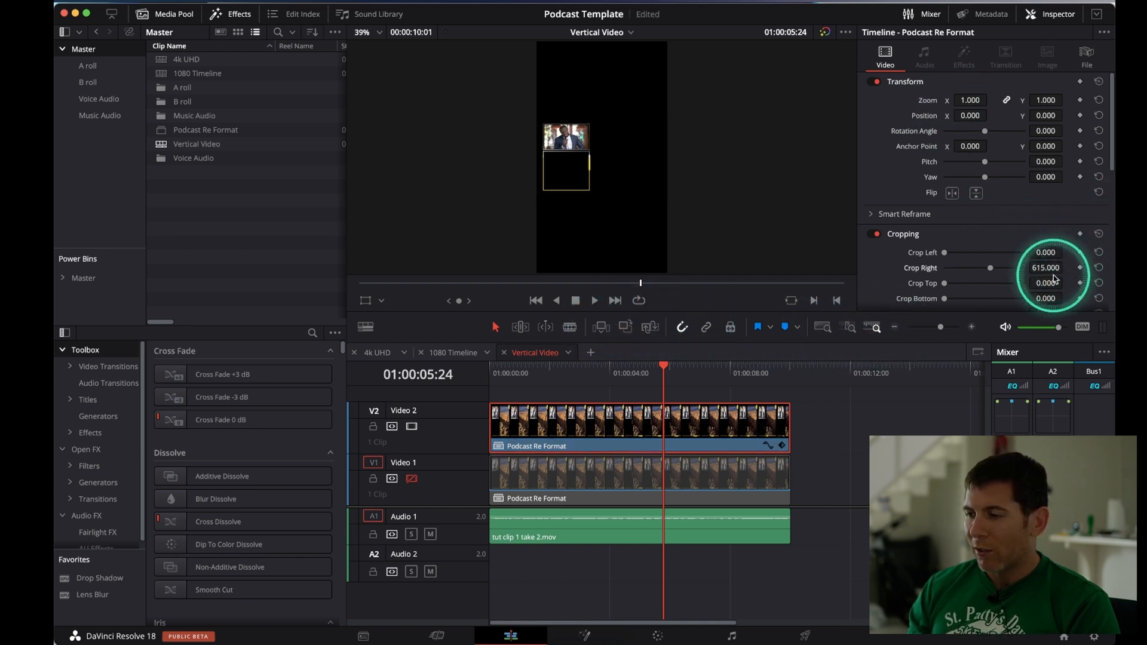
drag(1046, 298, 610, 321)
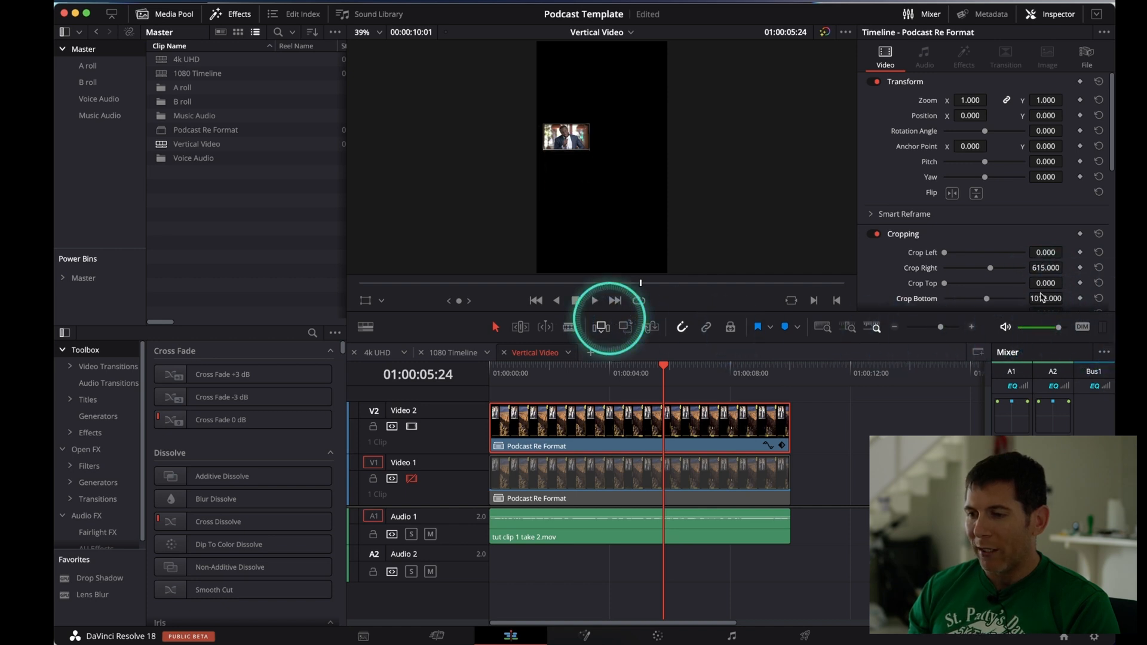
Scale the Video 2 copy to a zoom of 2.4 and position it at X 713, Y 168 in the upper frame area
click(971, 100)
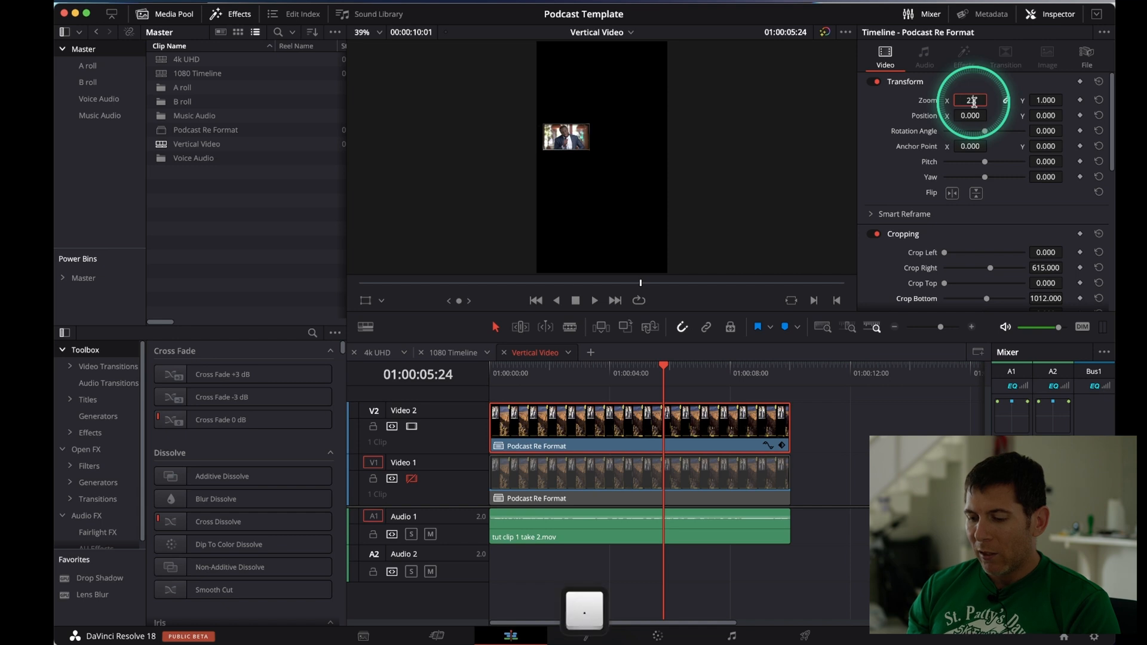
text(2.4)
key(Return)
drag(971, 115, 875, 339)
mouse_move(1043, 116)
mouse_down()
mouse_move(1088, 115)
mouse_move(596, 325)
mouse_move(1043, 121)
mouse_up()
Re-enable the Video 1 track and crop its Podcast Re Format clip by 457 on the left
click(412, 479)
click(560, 477)
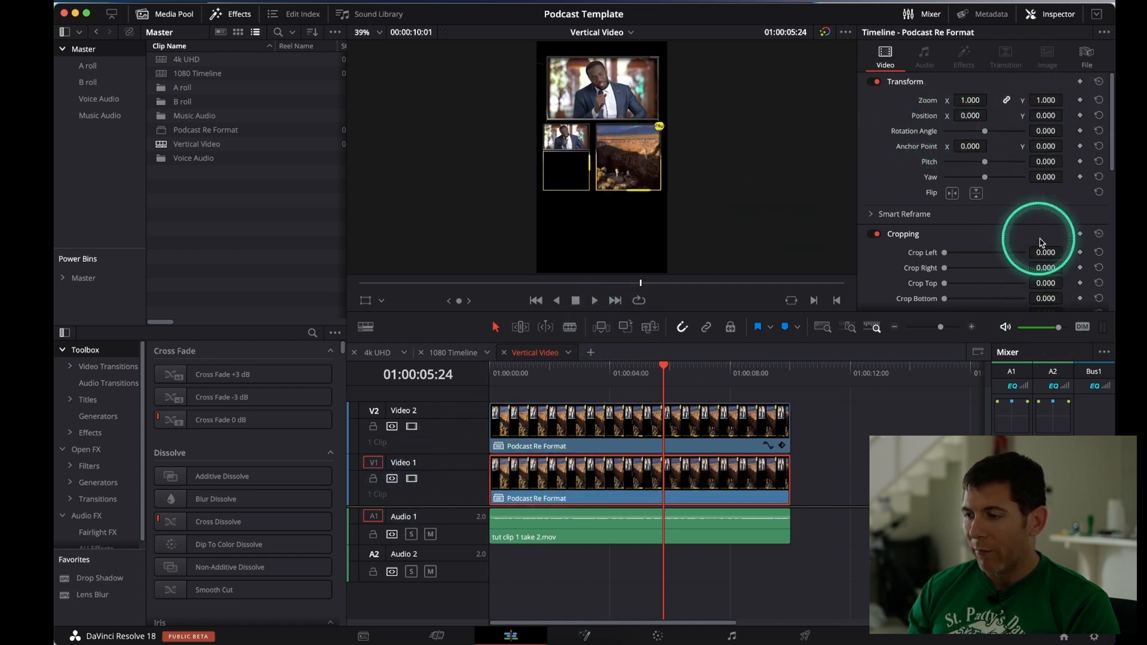
drag(1042, 251, 800, 356)
Scale the Video 1 clip to a zoom of 1.7, position it at X -364, Y -308, and preview the layout
click(973, 101)
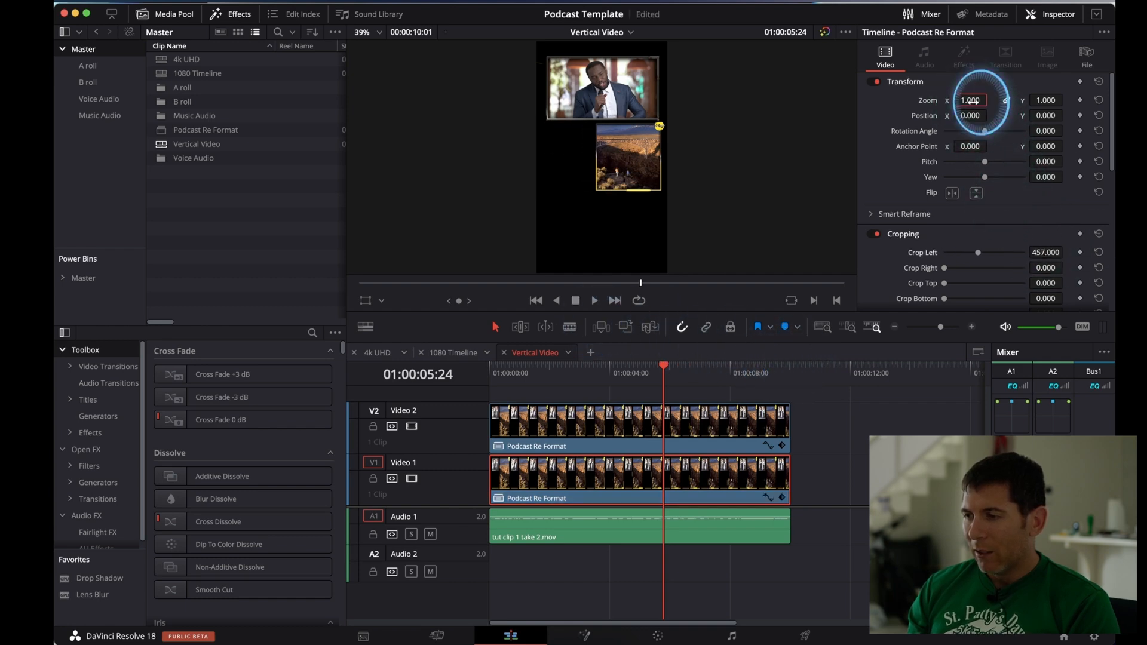
text(1.7)
key(Return)
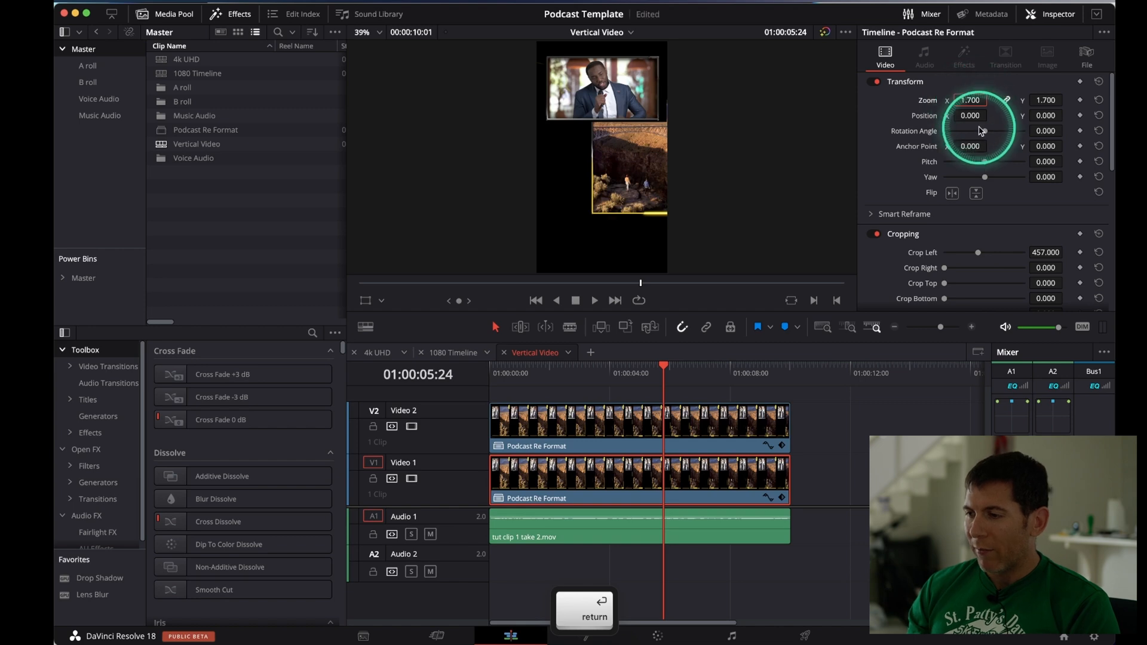
drag(970, 115, 758, 141)
drag(1046, 116, 855, 154)
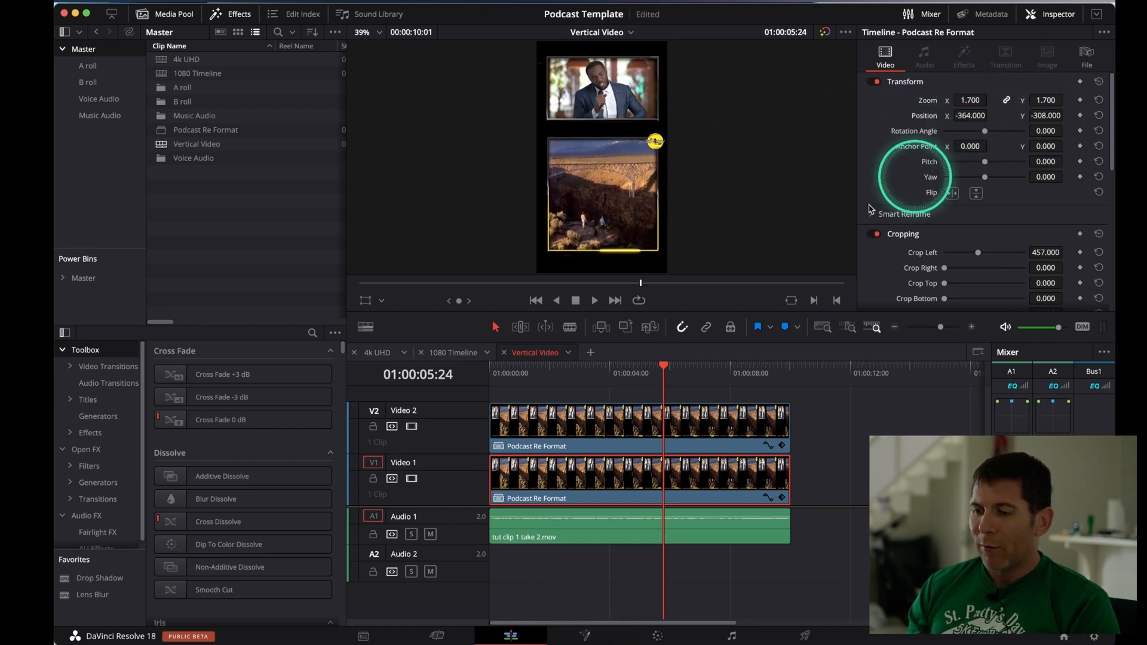
drag(593, 374, 625, 368)
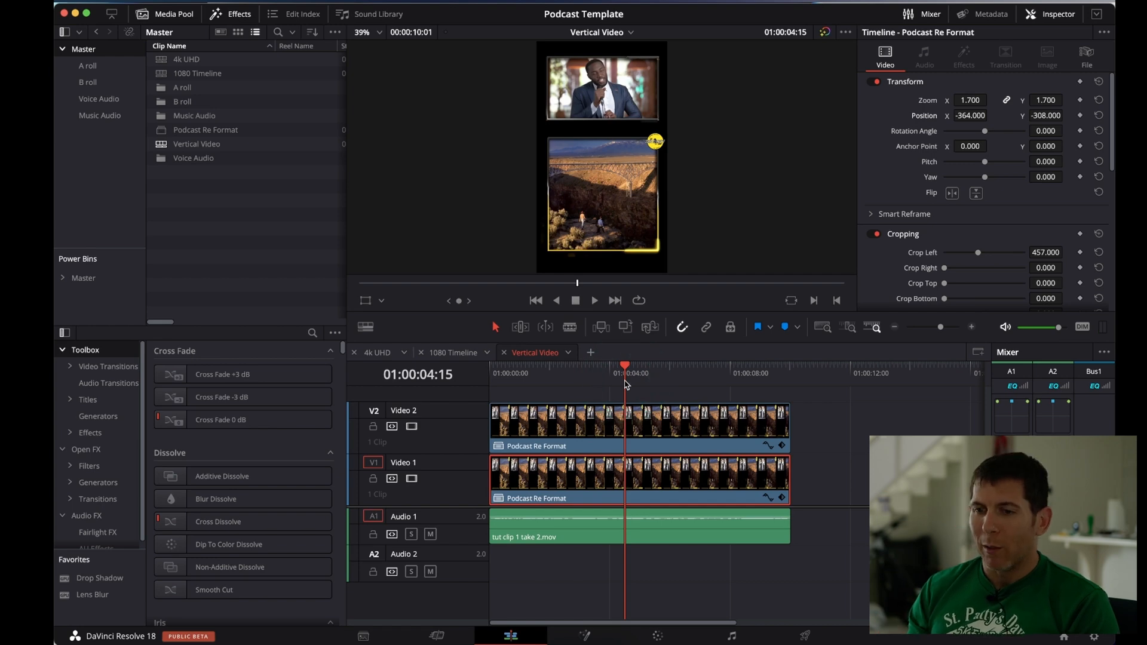
Open the Podcast Re Format compound clip from the Master bin in its own timeline
click(211, 131)
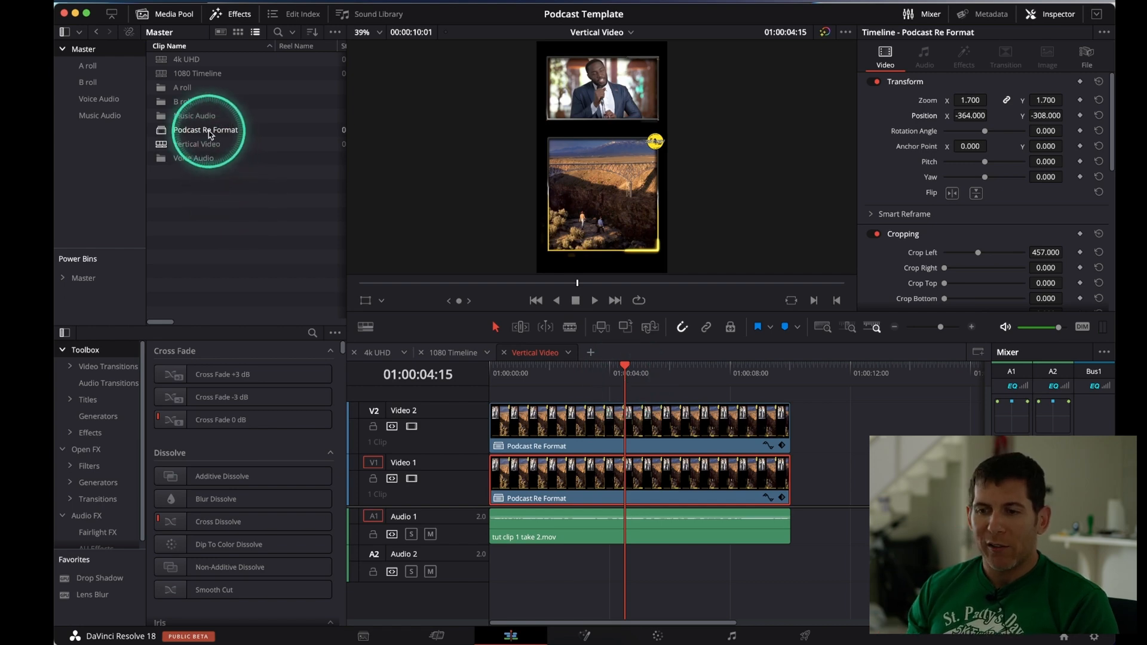
key(ctrl)
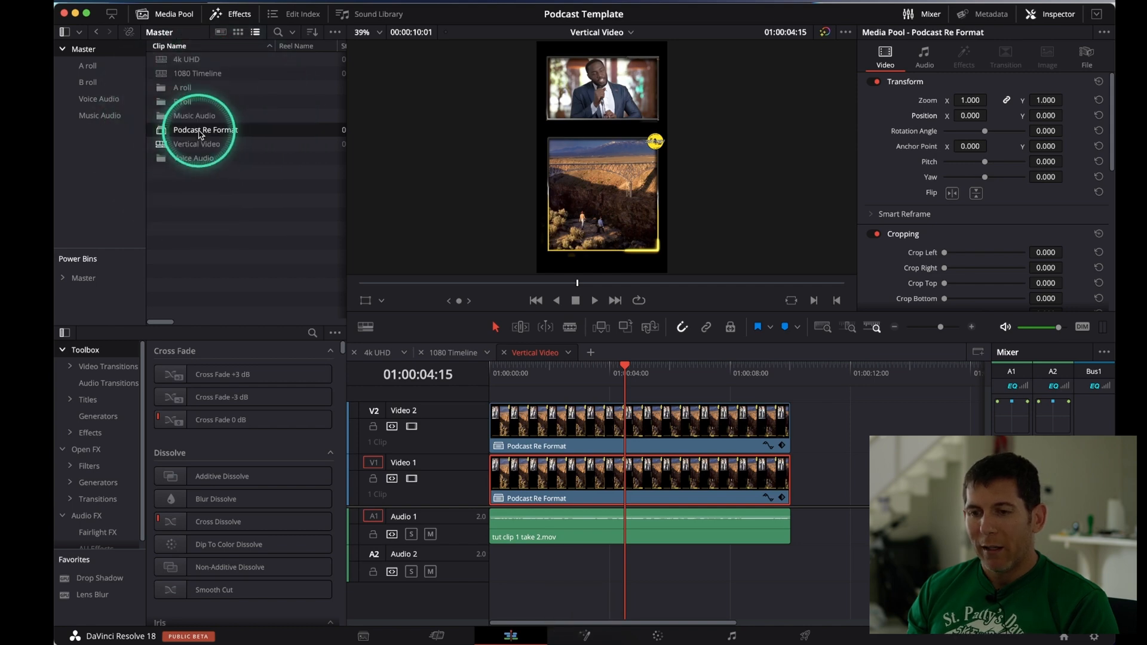
ctrl+click(201, 134)
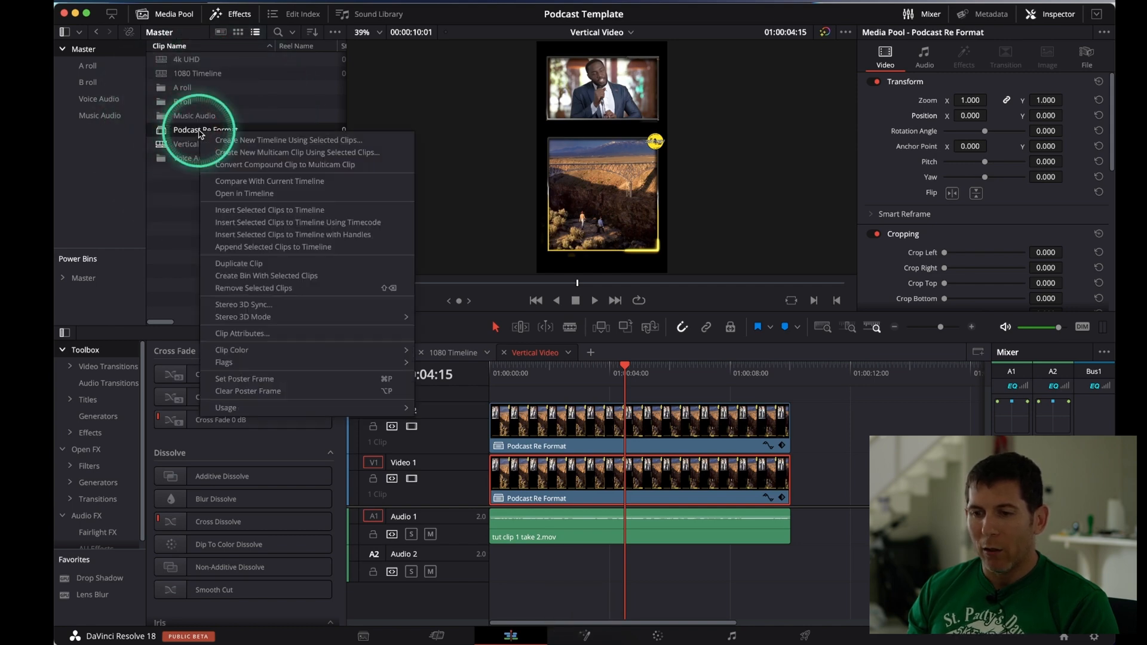
click(247, 193)
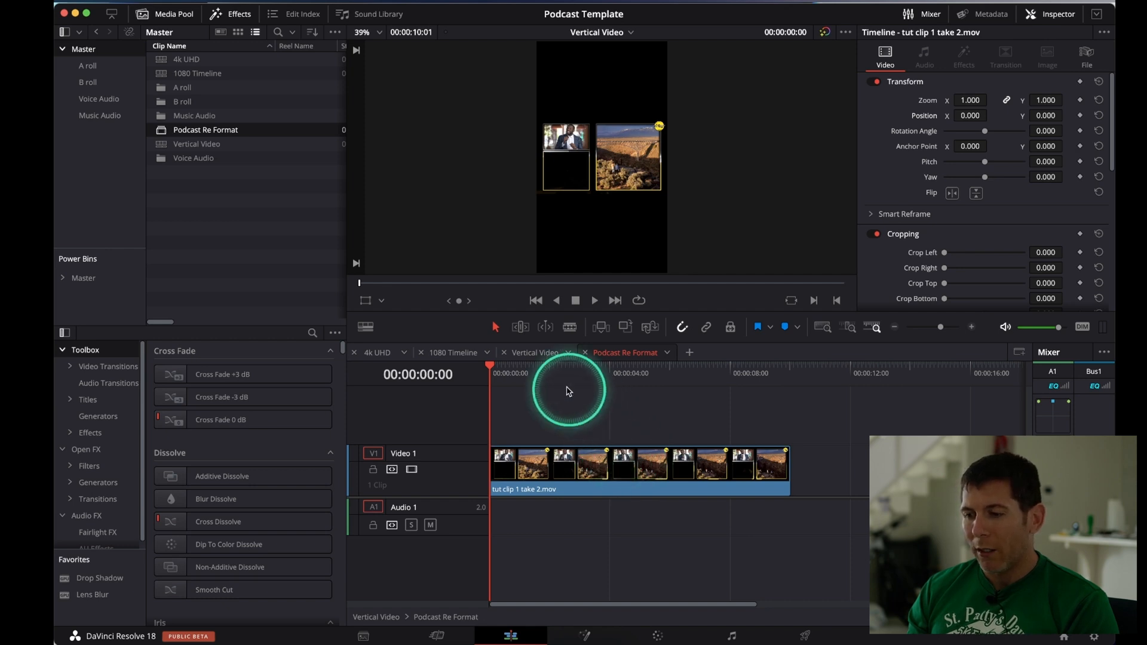
Return to the Vertical Video timeline and delete the tut clip 1 take 2.mov audio from Audio 1
click(540, 353)
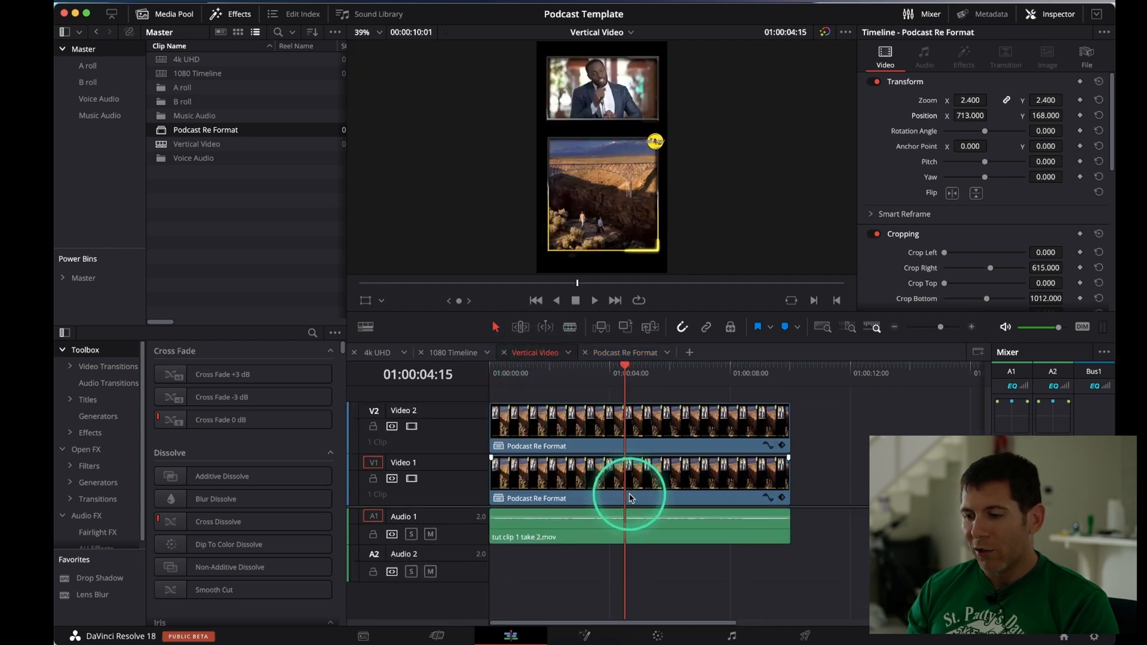
click(660, 531)
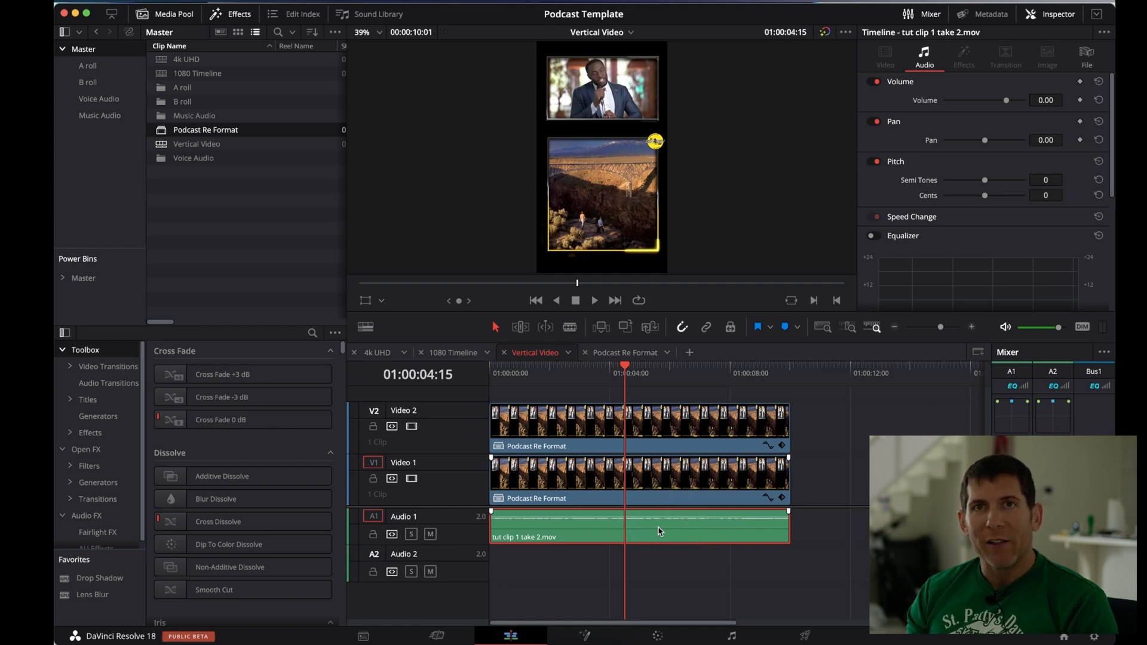
key(Delete)
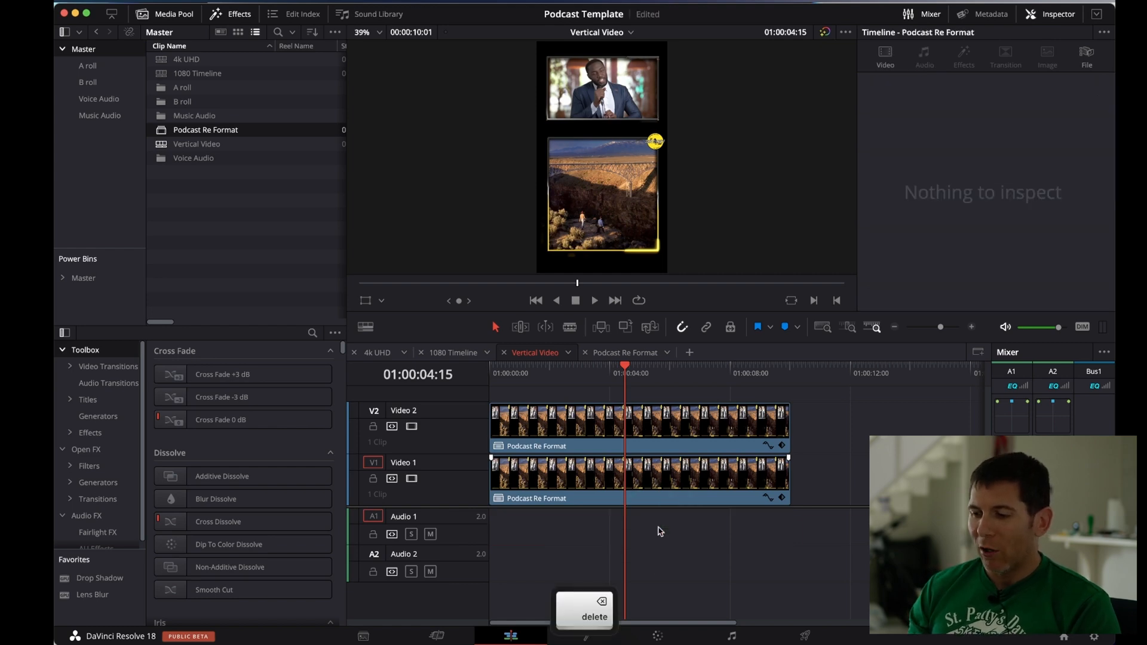
Delete tut clip 1 take 2.mov inside the Podcast Re Format timeline and check the Vertical Video timeline
click(625, 352)
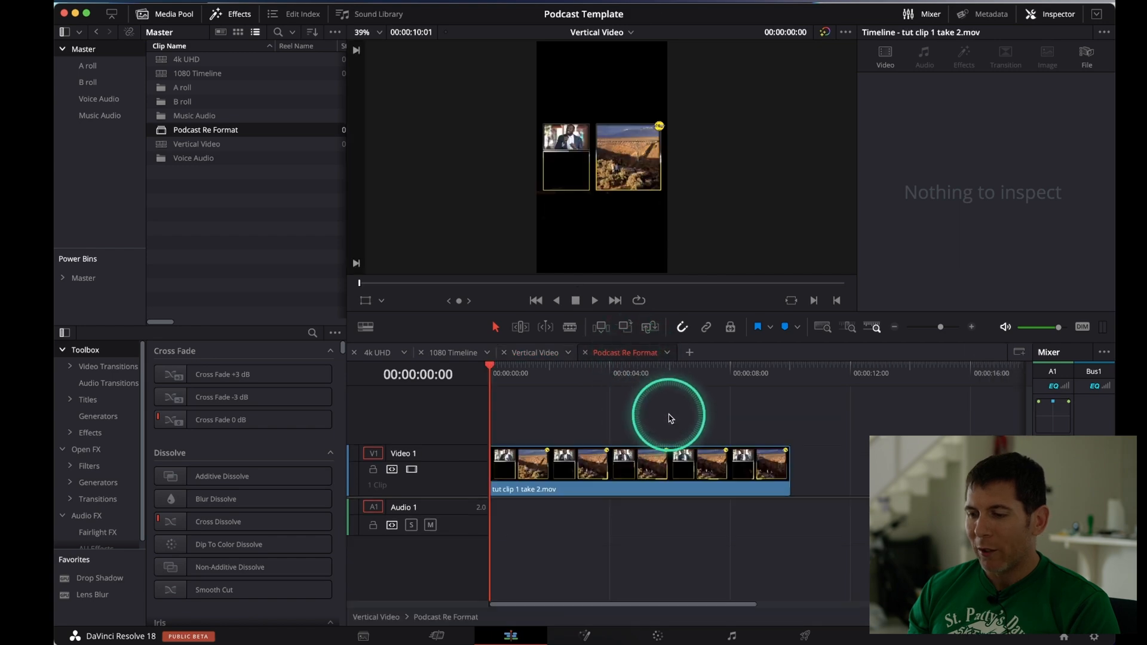
click(657, 465)
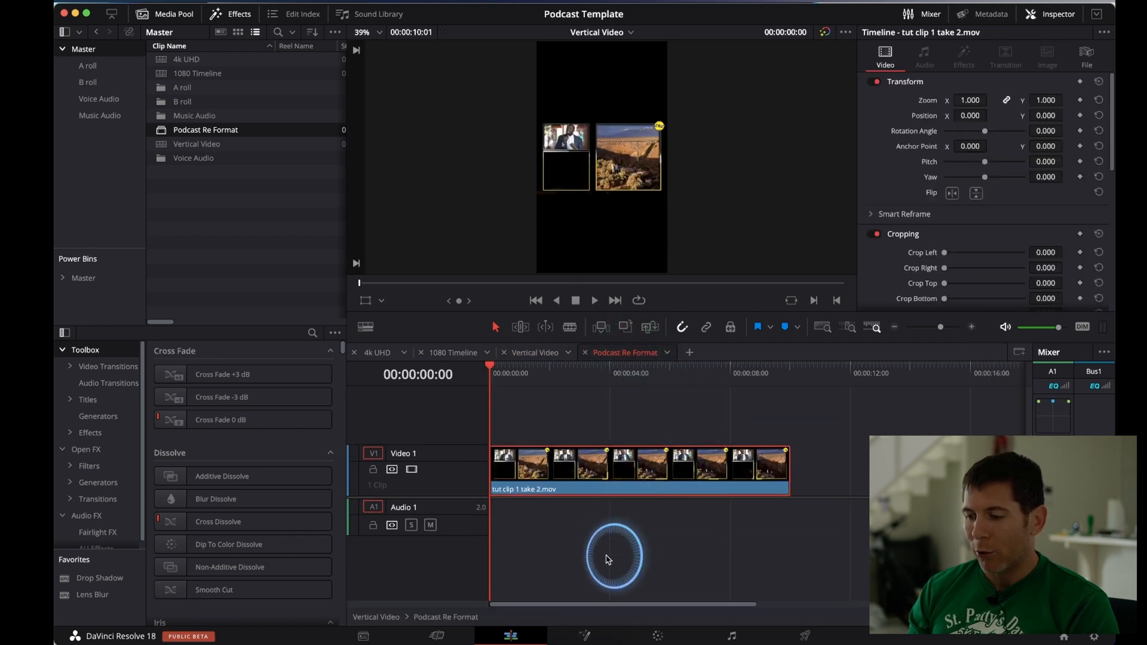
key(Delete)
click(529, 352)
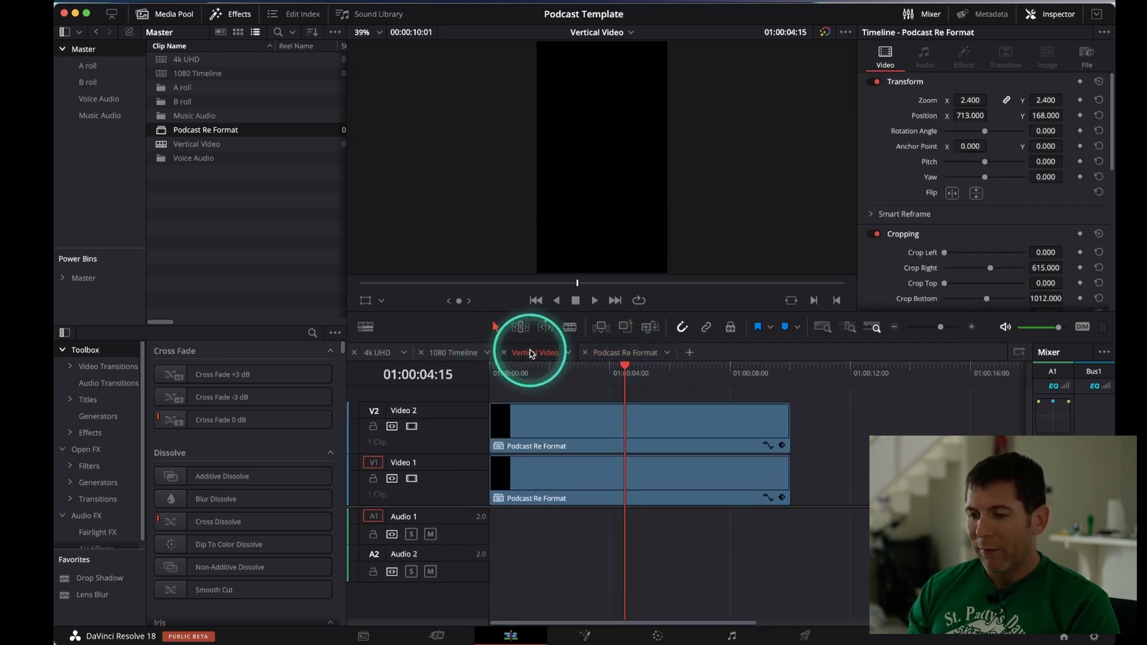
drag(560, 381, 634, 396)
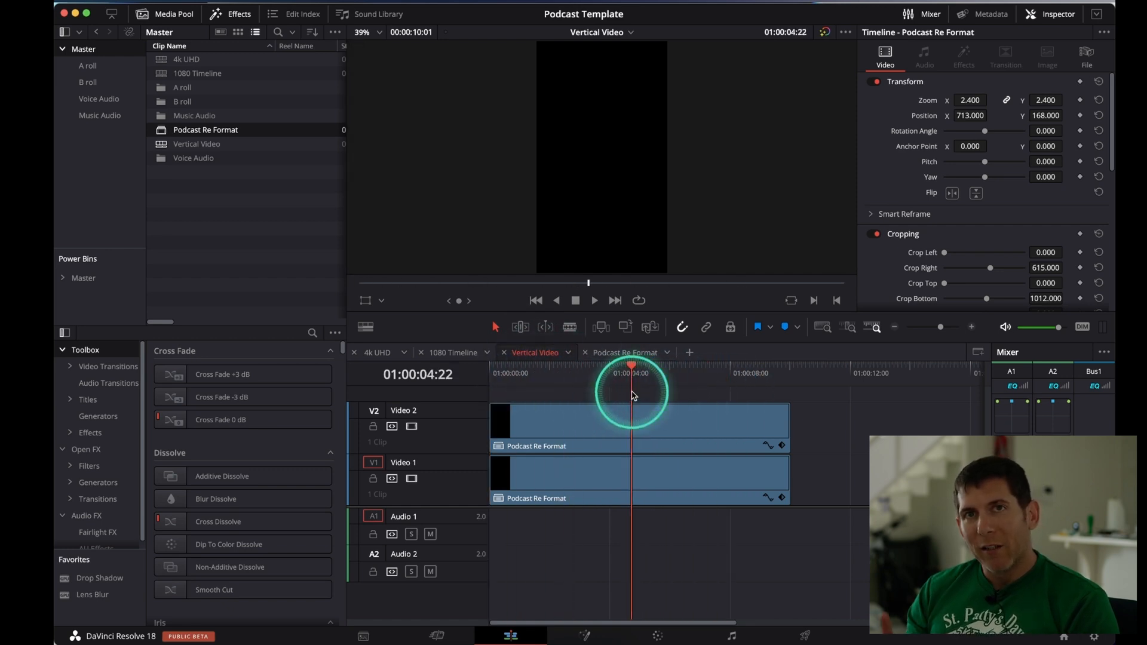
Delete all clips from the 4k UHD timeline
click(366, 357)
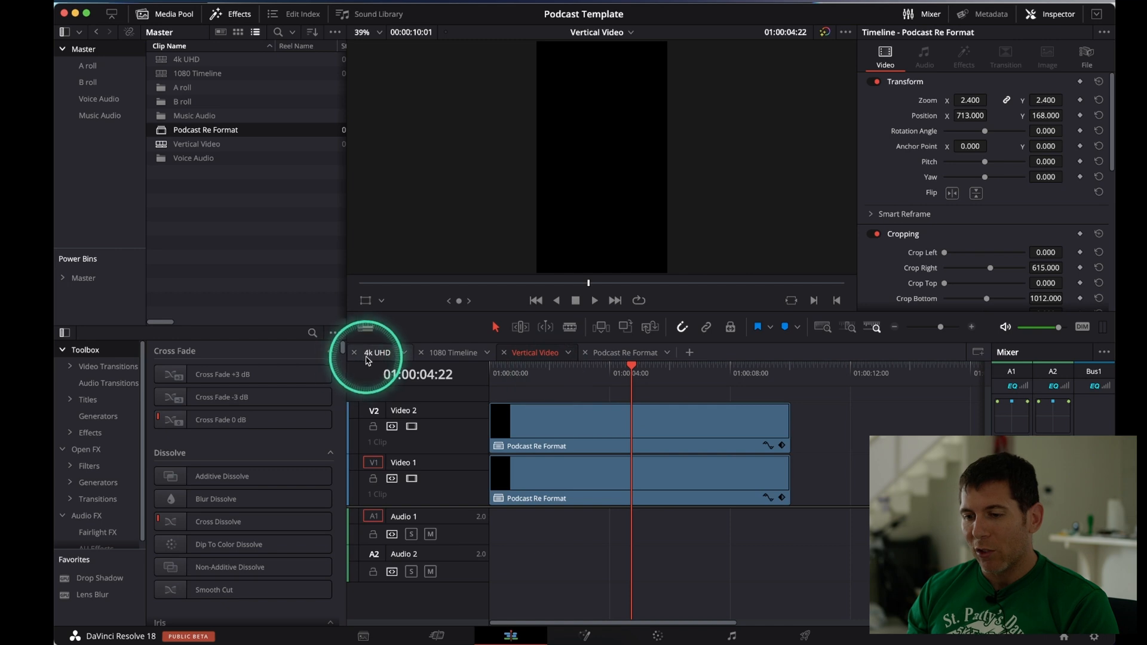
drag(645, 432, 528, 611)
key(Delete)
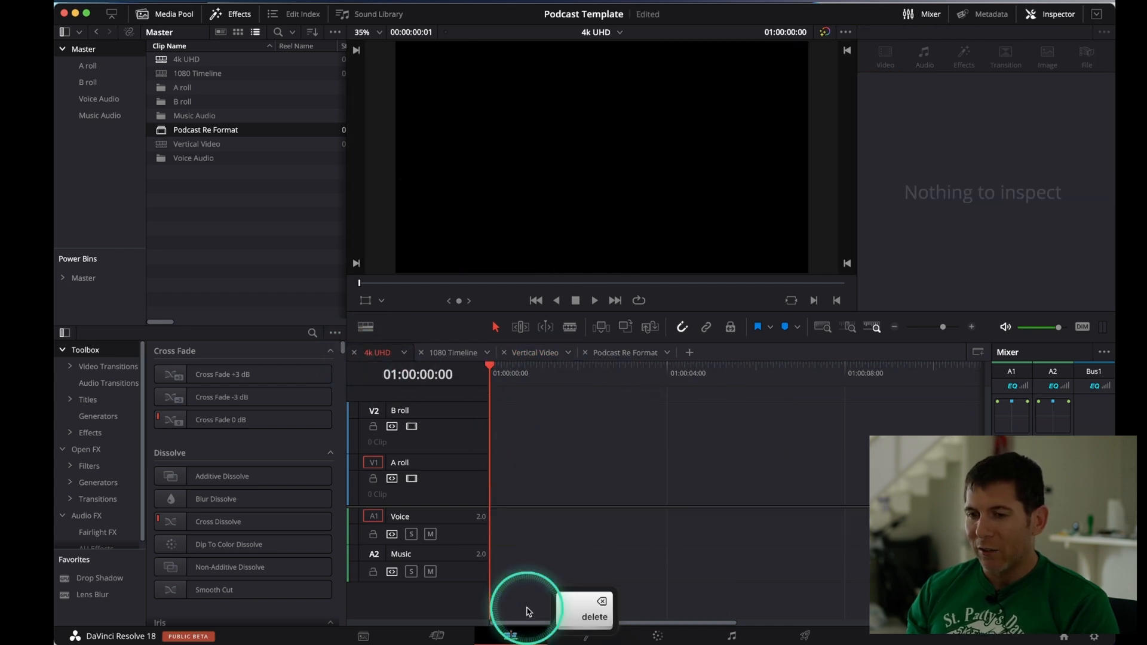
Import clip 2 tuts from the Tut Assets folder in Finder into the A roll bin
click(90, 66)
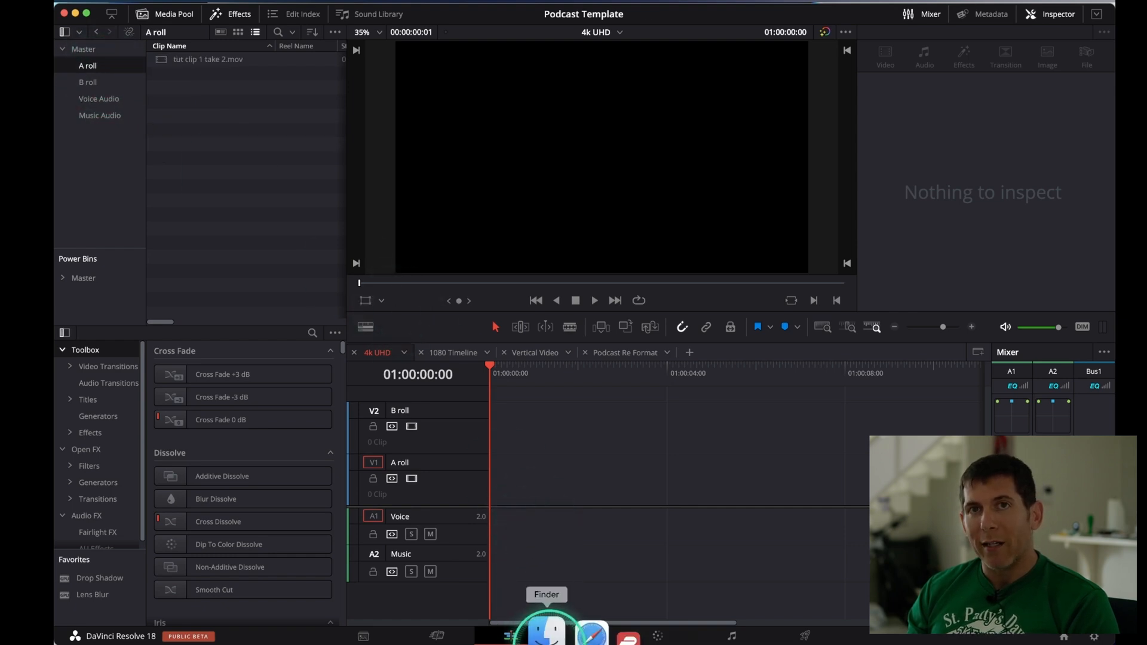
click(546, 632)
click(472, 156)
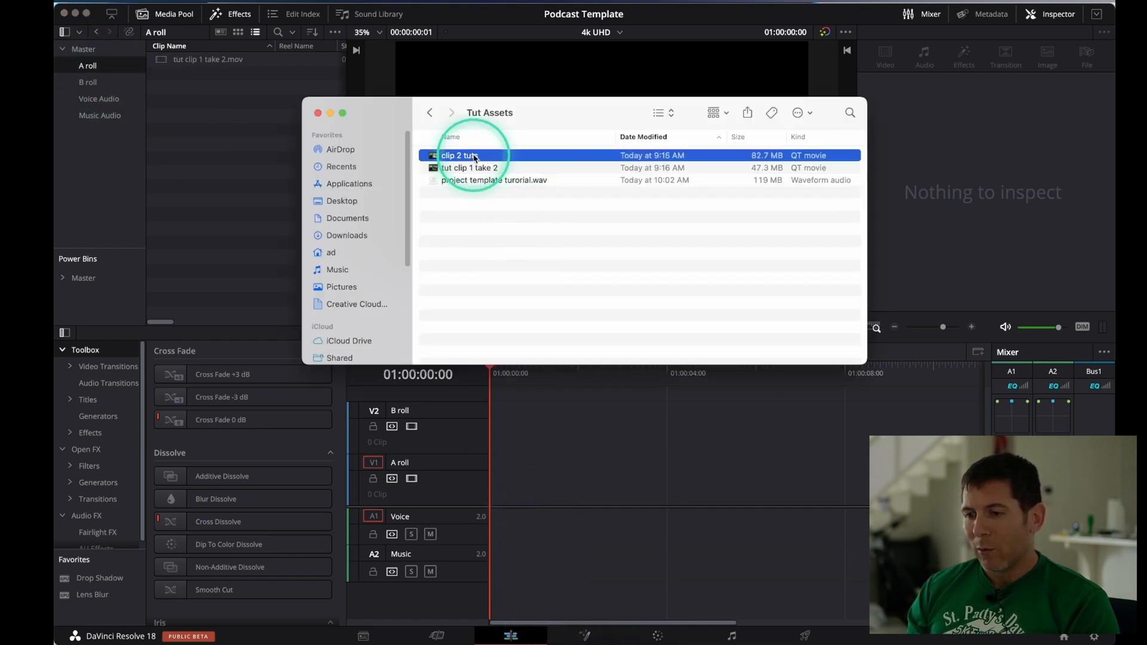
drag(478, 157, 192, 123)
click(195, 77)
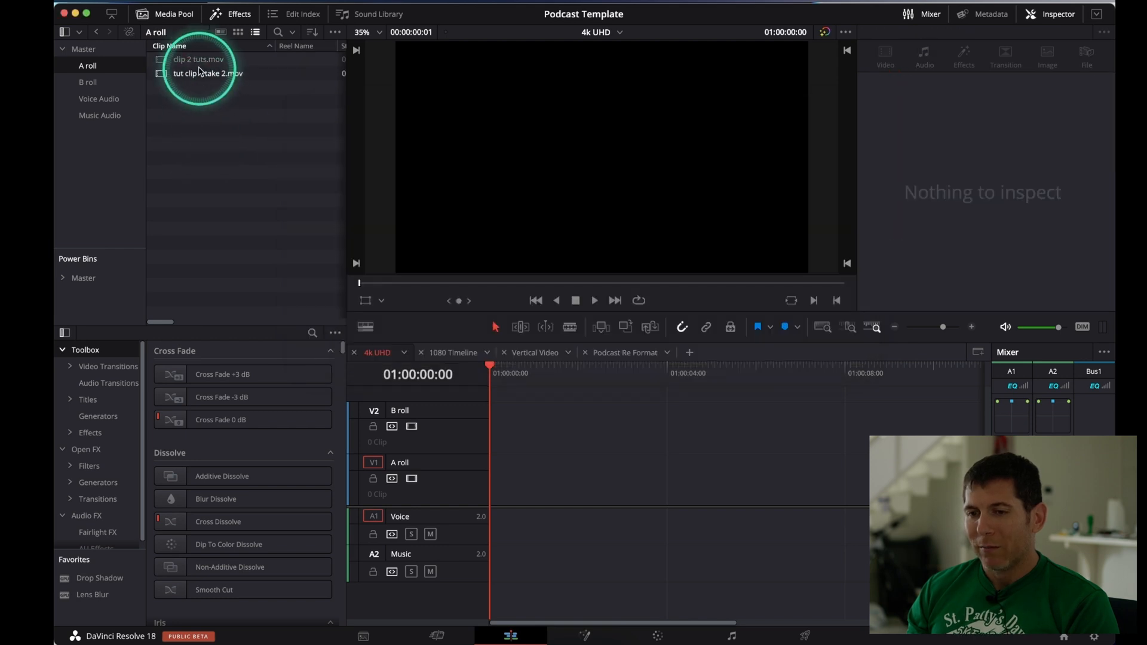
Place clip 2 tuts.mov at the start of the 4k UHD timeline's A roll track and preview it
drag(193, 64, 502, 476)
click(571, 460)
key(space)
key(space)
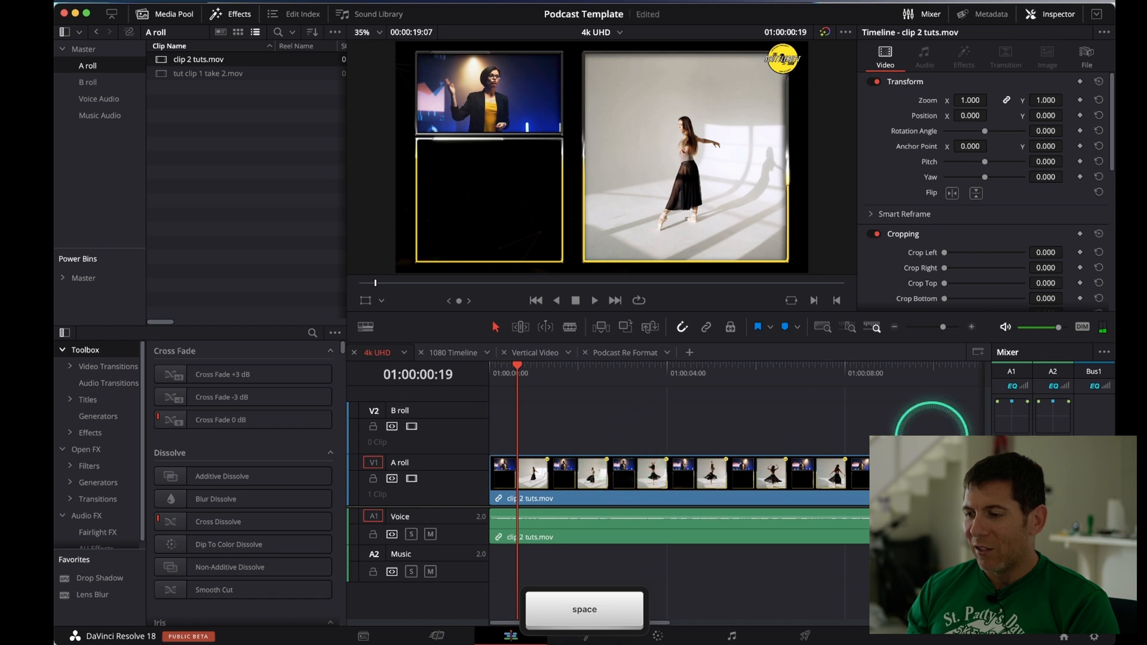
scroll(730, 384, right, 4)
click(741, 367)
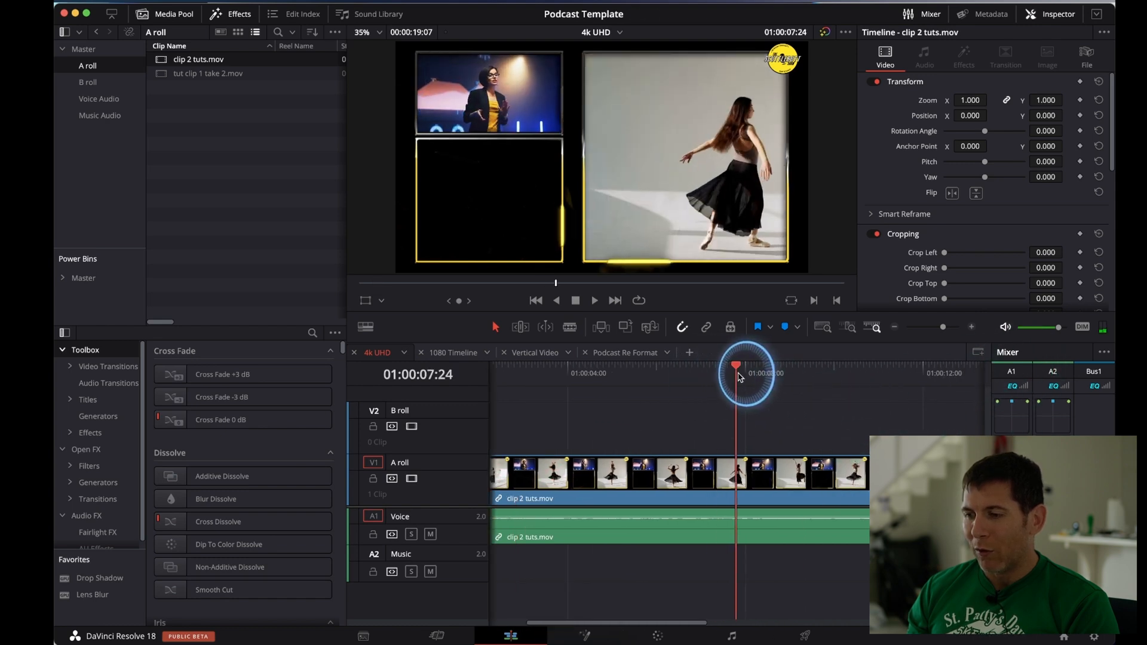
Copy clip 2 tuts.mov with its audio from the 4k UHD timeline and paste it into the Podcast Re Format timeline
click(717, 542)
key(super+c)
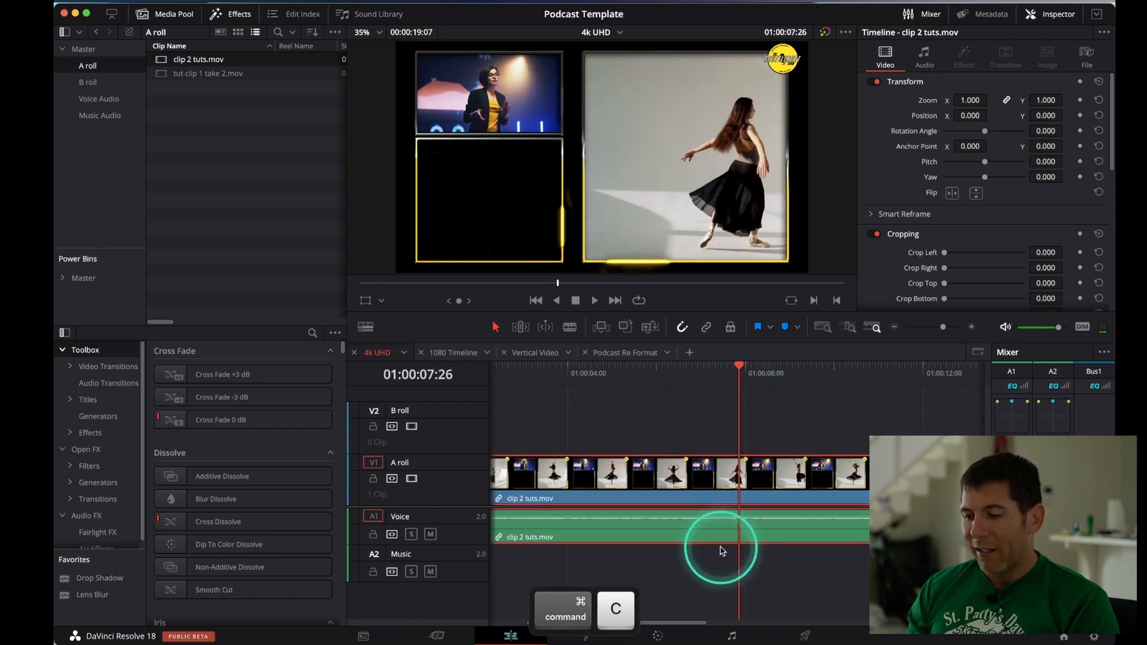
key(ctrl)
click(630, 359)
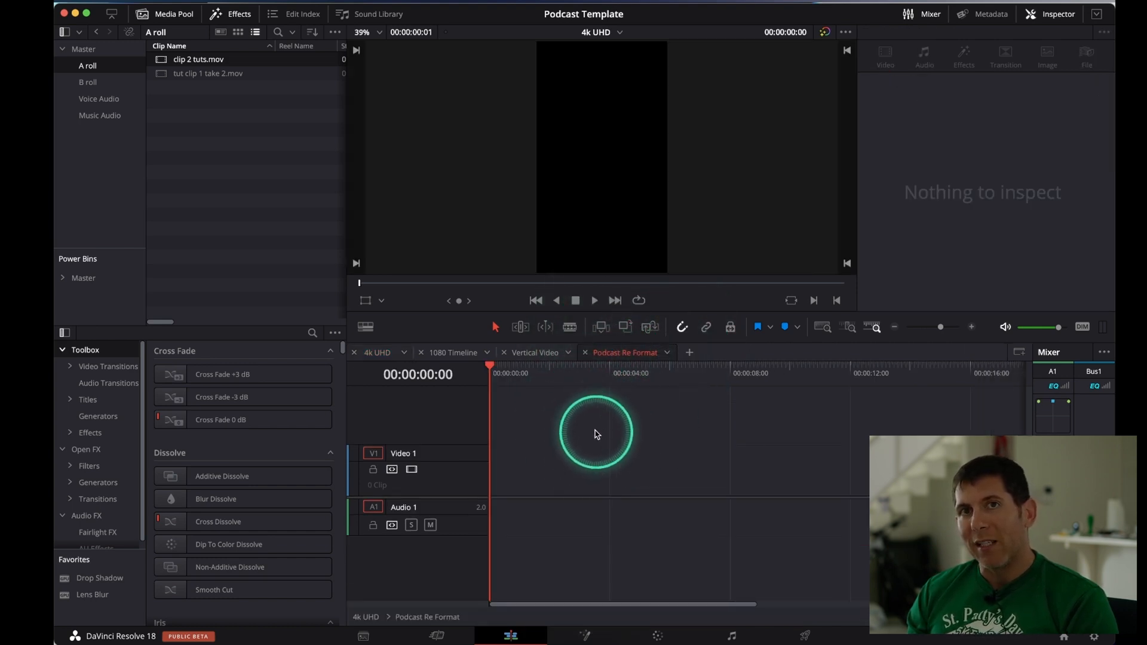
key(super+v)
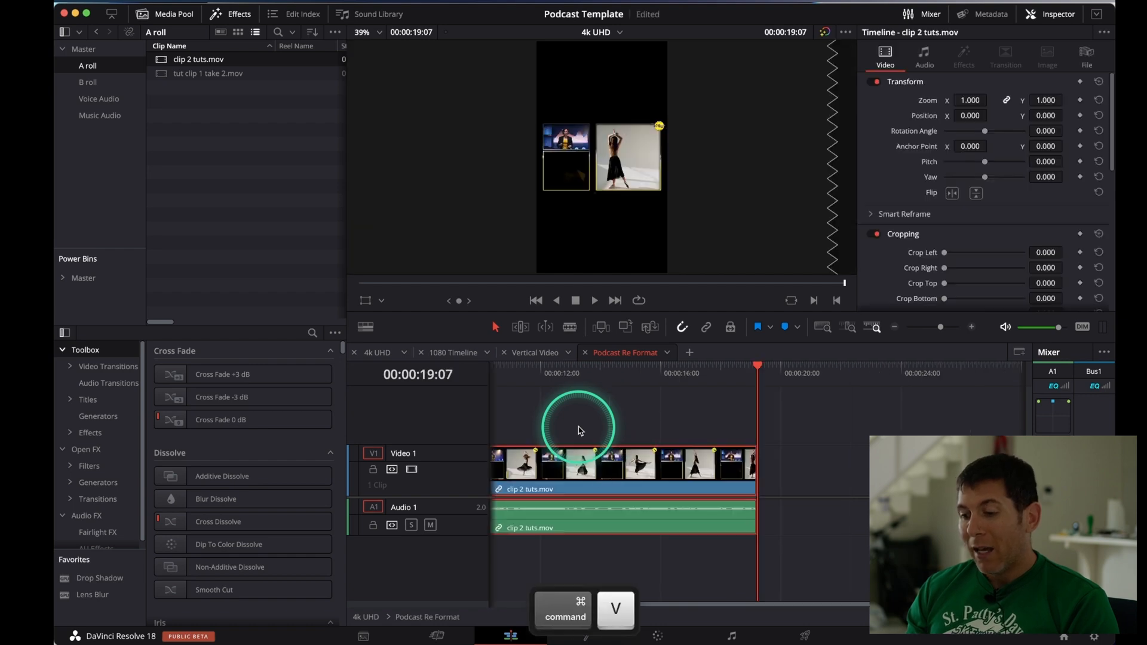
Open the Vertical Video timeline and scrub through it to review clip 2 tuts in both reframed areas
scroll(578, 431, left, 5)
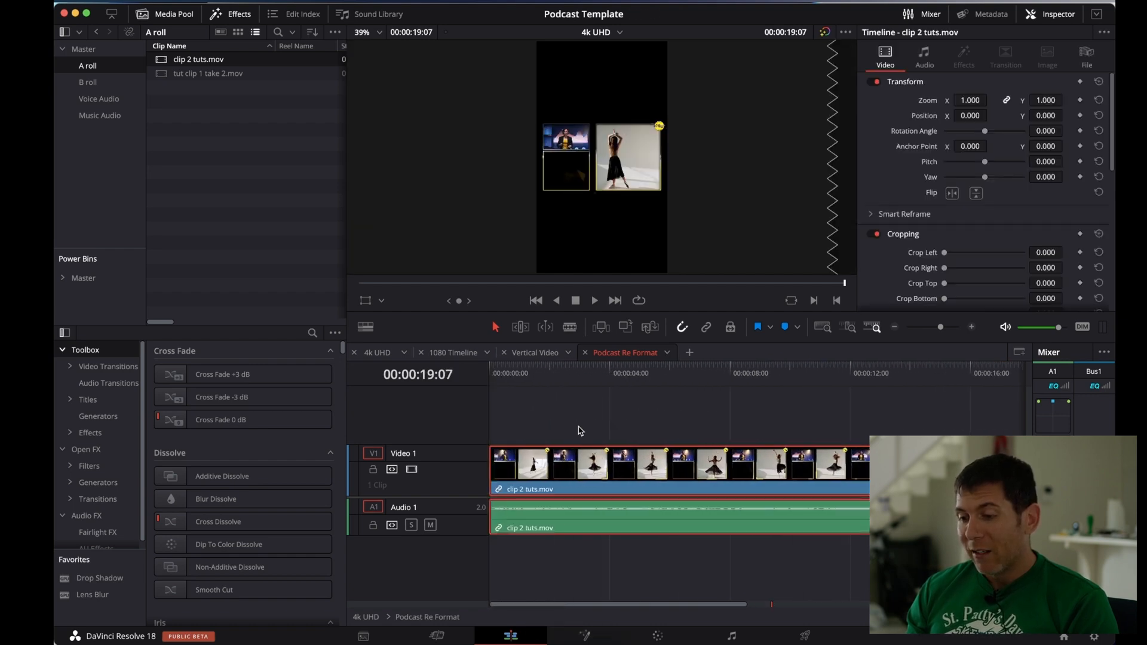
click(538, 354)
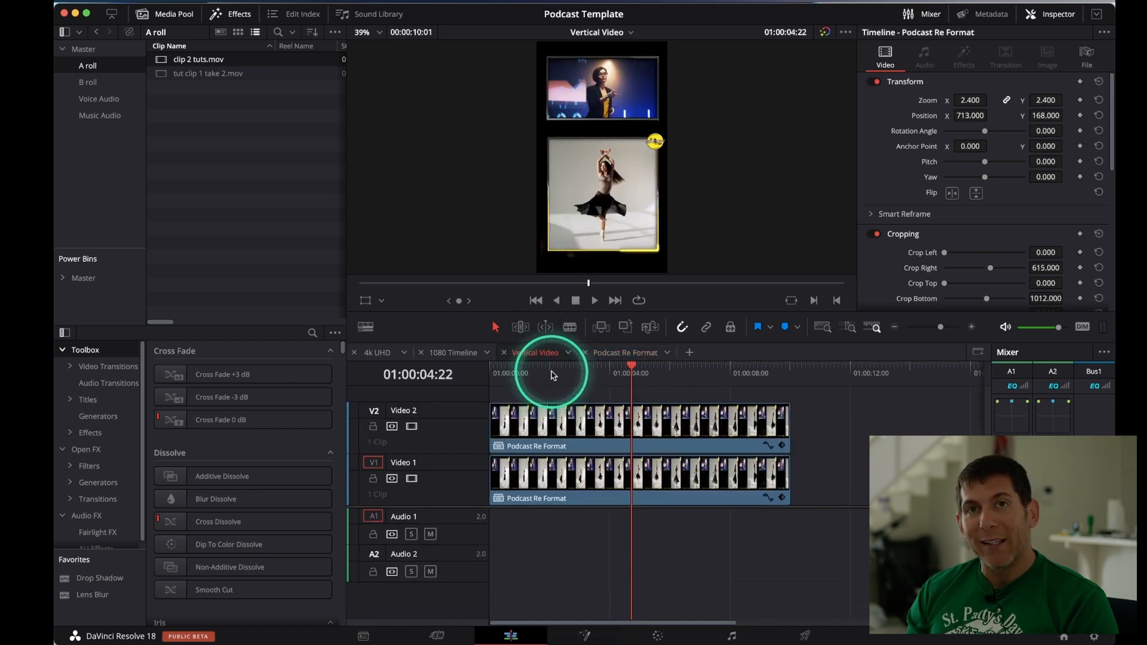
drag(548, 374, 594, 420)
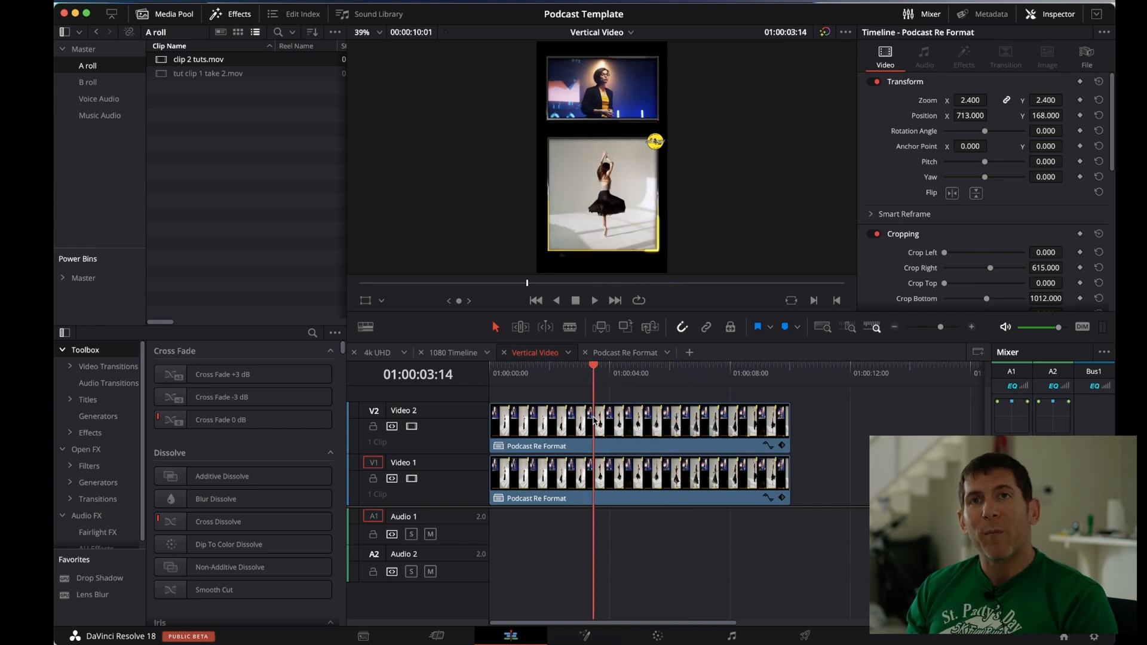
drag(595, 420, 619, 409)
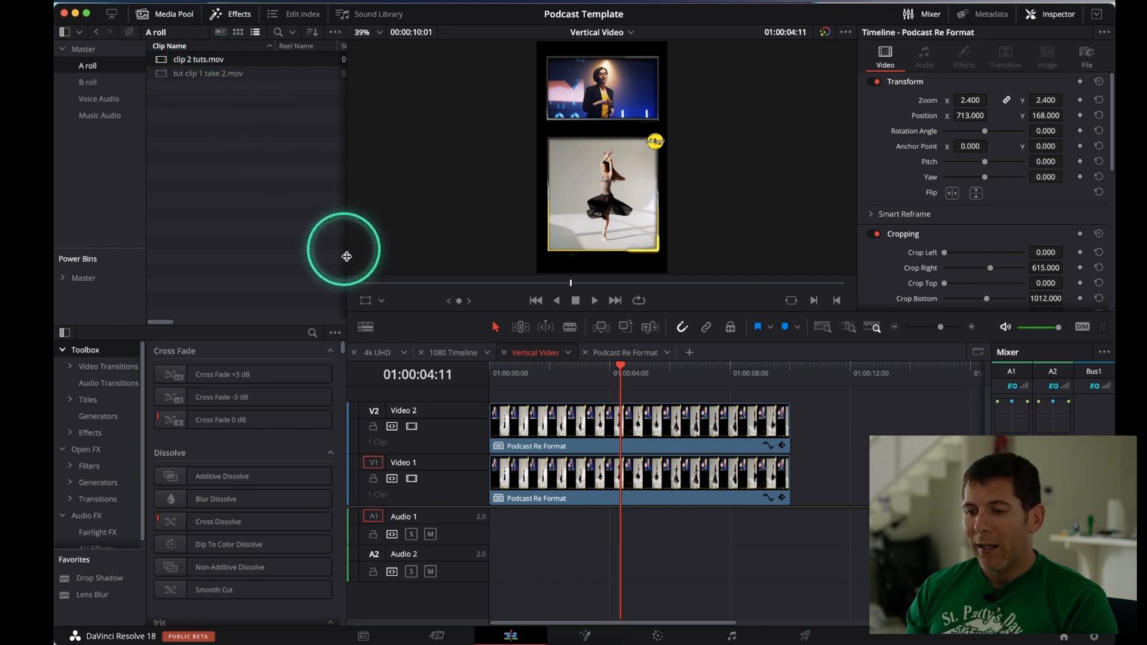
Compare the source clip in the 4k UHD and Podcast Re Format timelines with the layout in Vertical Video
click(376, 353)
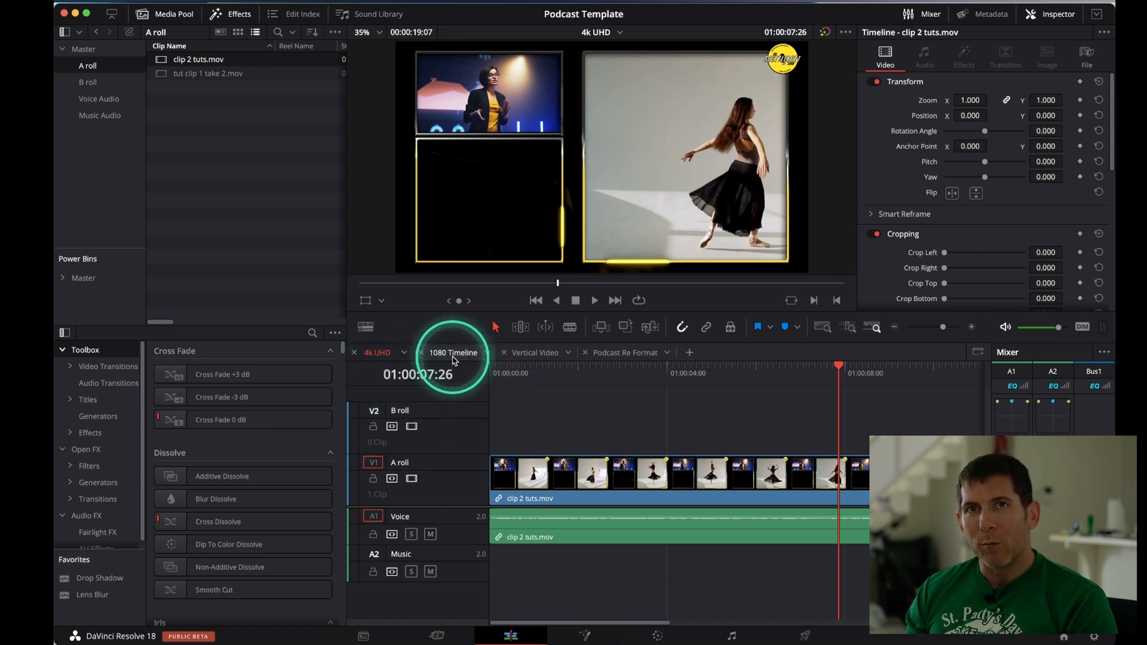
click(628, 353)
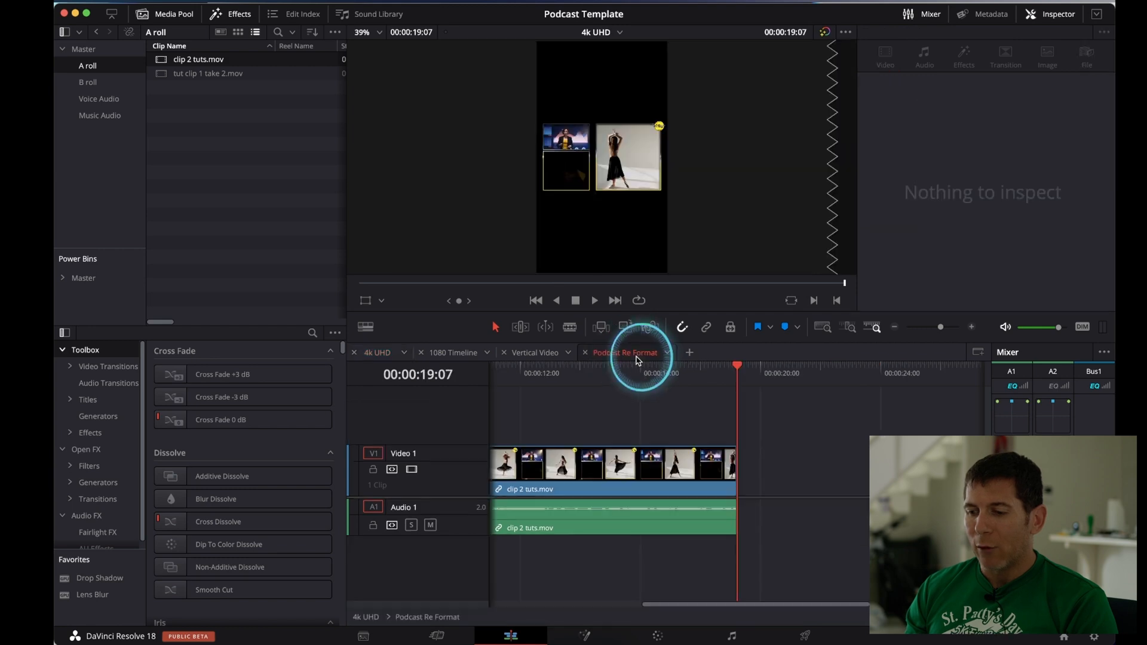
drag(518, 372, 665, 360)
click(525, 354)
click(522, 375)
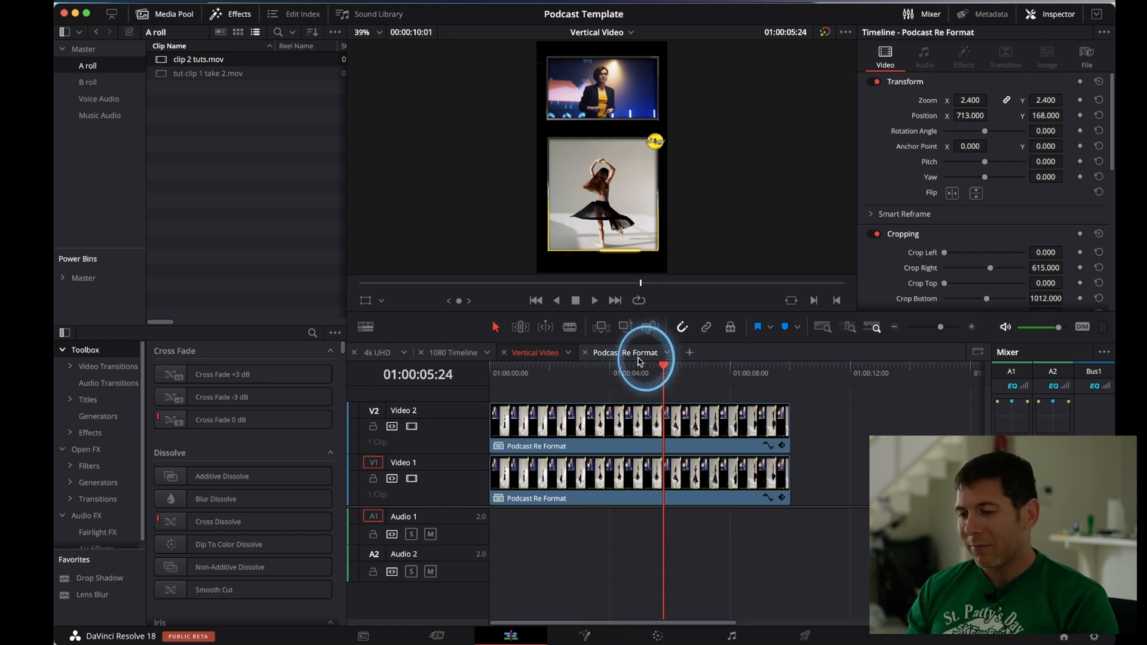
Check the audio of clip 2 tuts.mov in the Podcast Re Format timeline and play back the Vertical Video timeline
click(639, 361)
scroll(644, 417, down, 3)
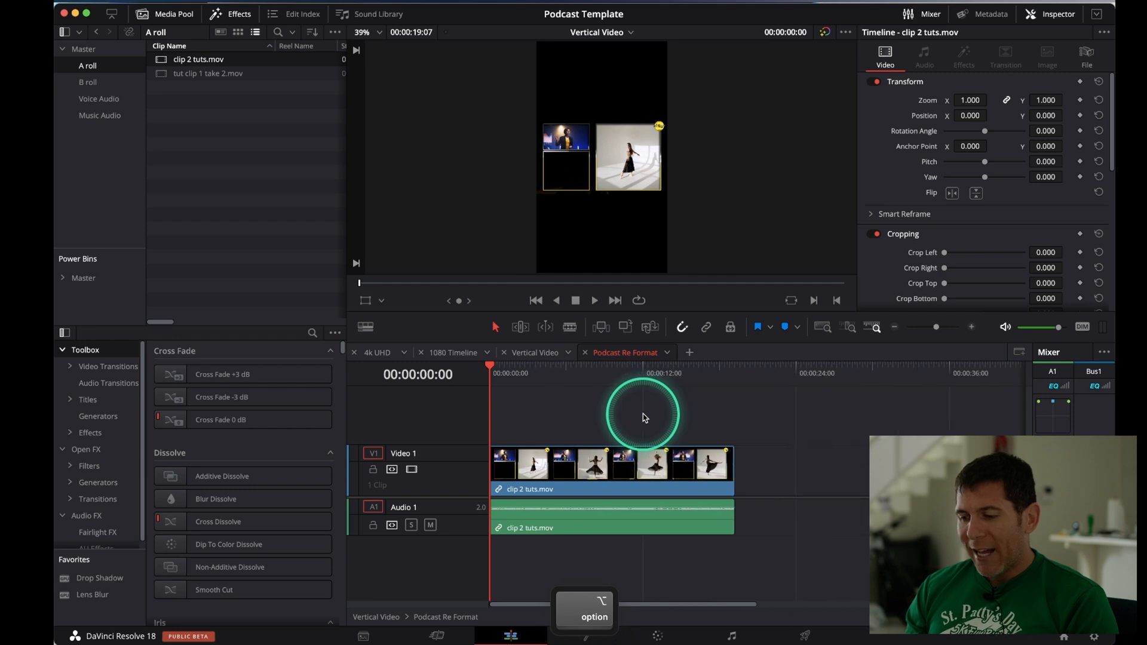
click(621, 522)
click(537, 353)
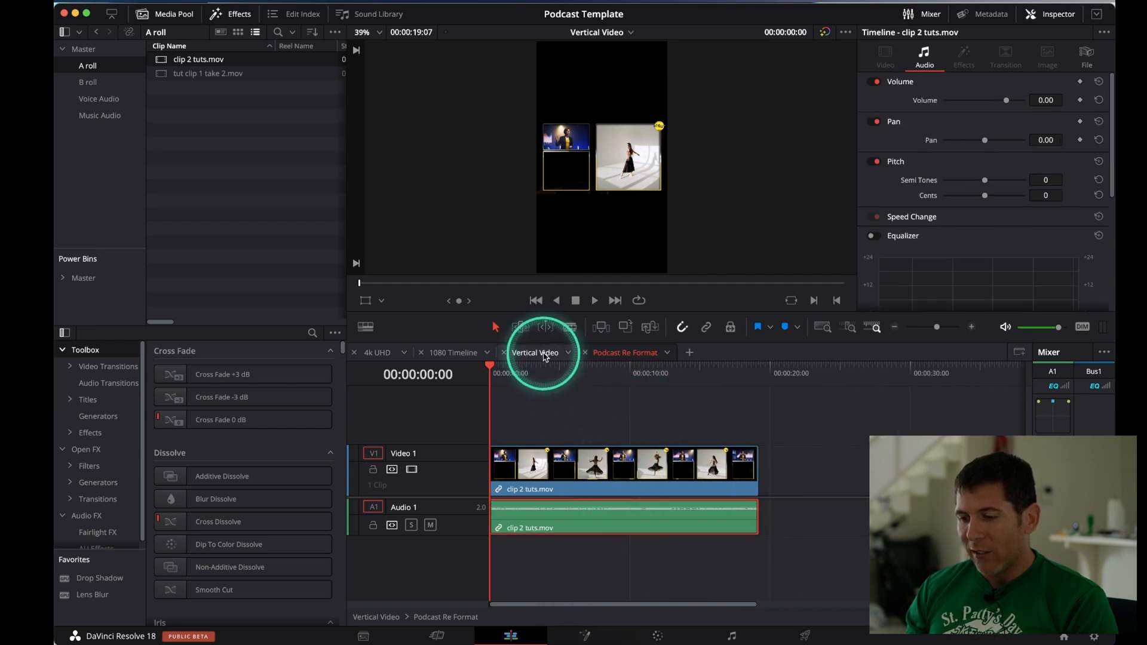
key(space)
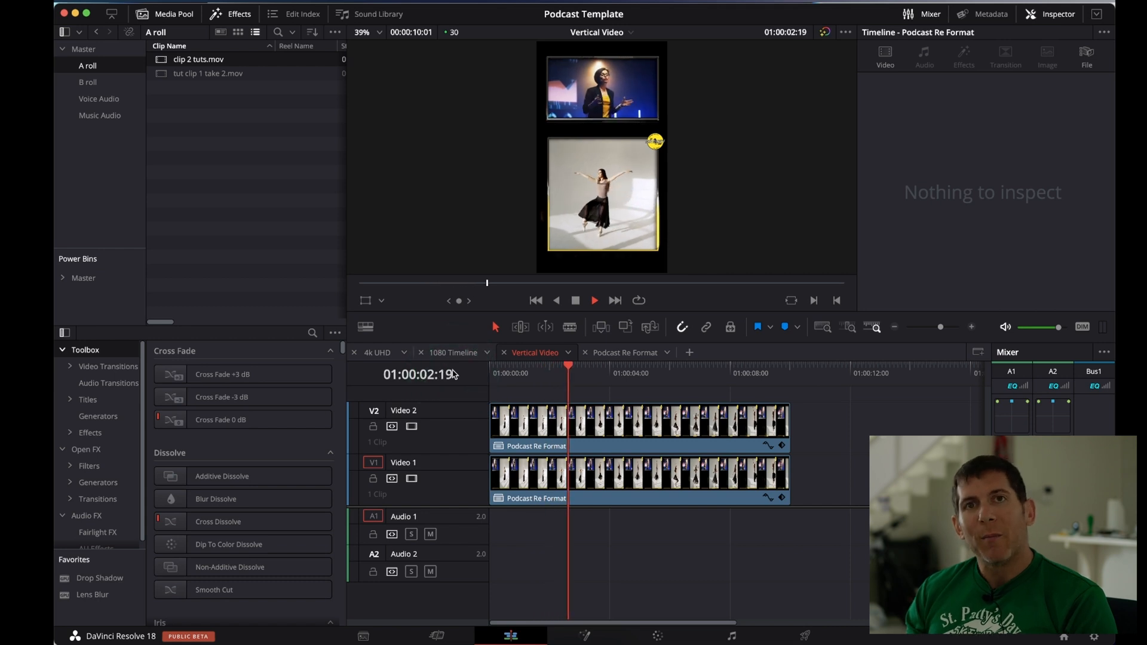
key(space)
Cut clip 2 tuts.mov in Podcast Re Format at 00:00:03:16 and further along, and ripple delete the section between the cuts
click(626, 357)
click(644, 417)
scroll(504, 414, up, 2)
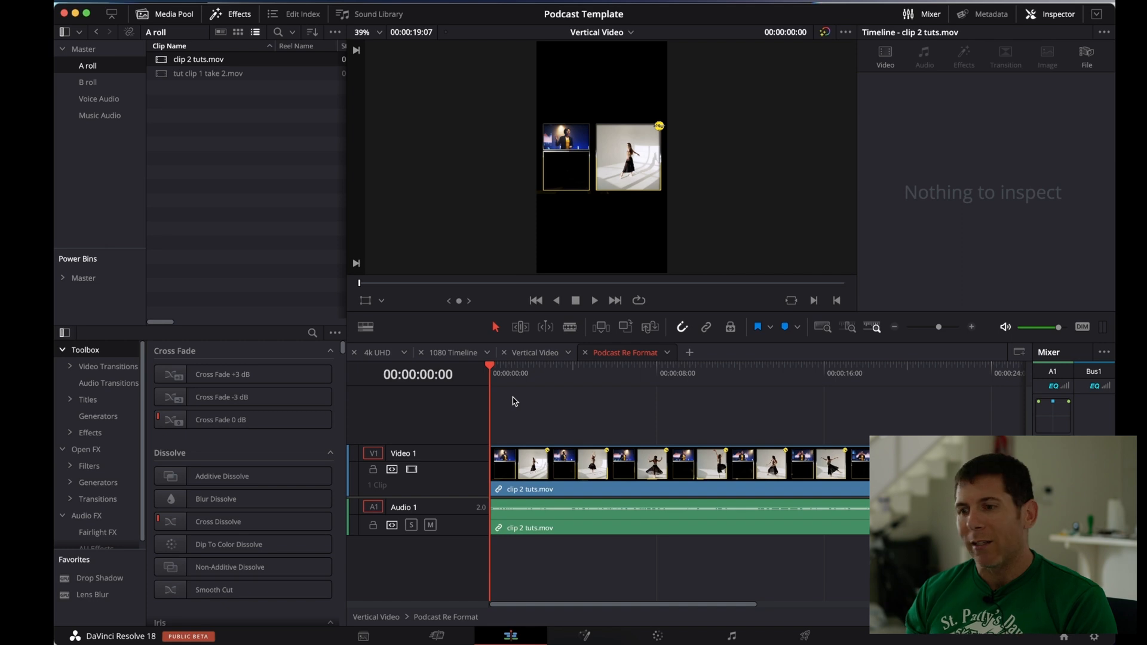
click(510, 381)
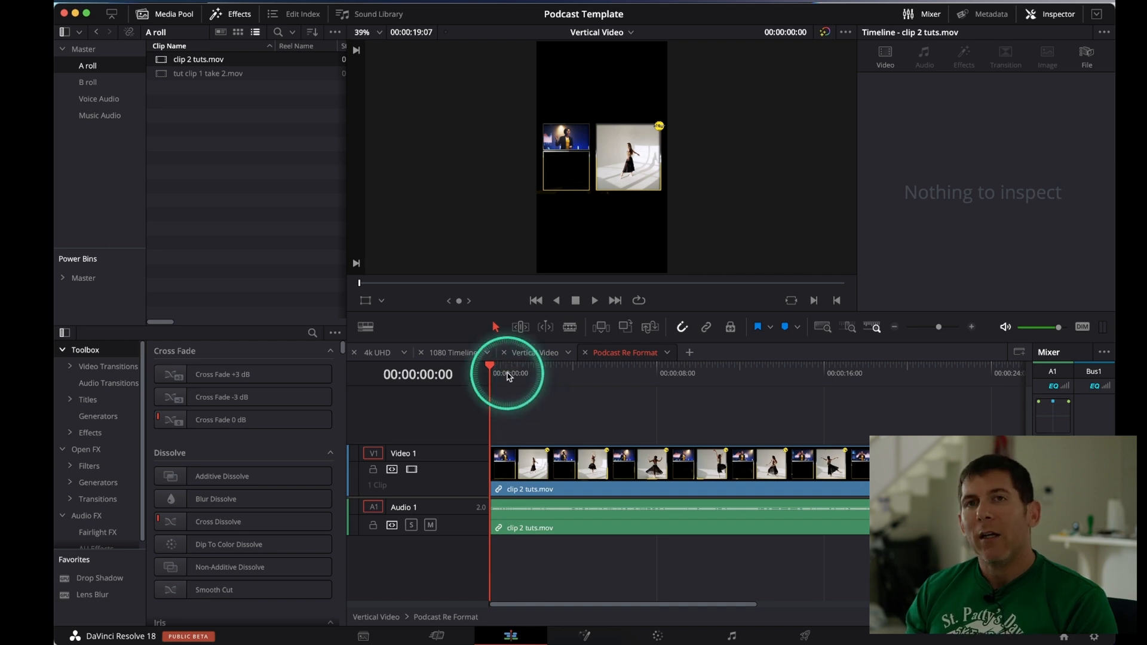
drag(508, 376, 566, 370)
key(b)
click(578, 461)
click(651, 472)
key(a)
click(591, 529)
key(shift+BackSpace)
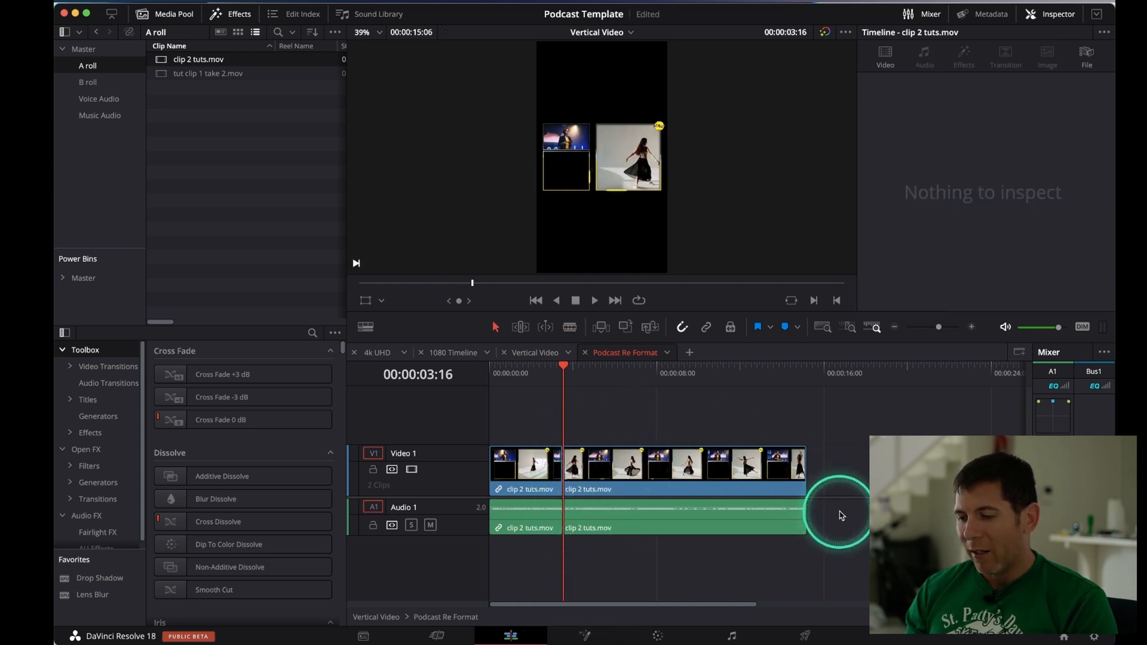
Copy both clip 2 tuts.mov audio segments from Podcast Re Format and paste them at the start of Vertical Video's Audio 1 track
drag(842, 515, 522, 564)
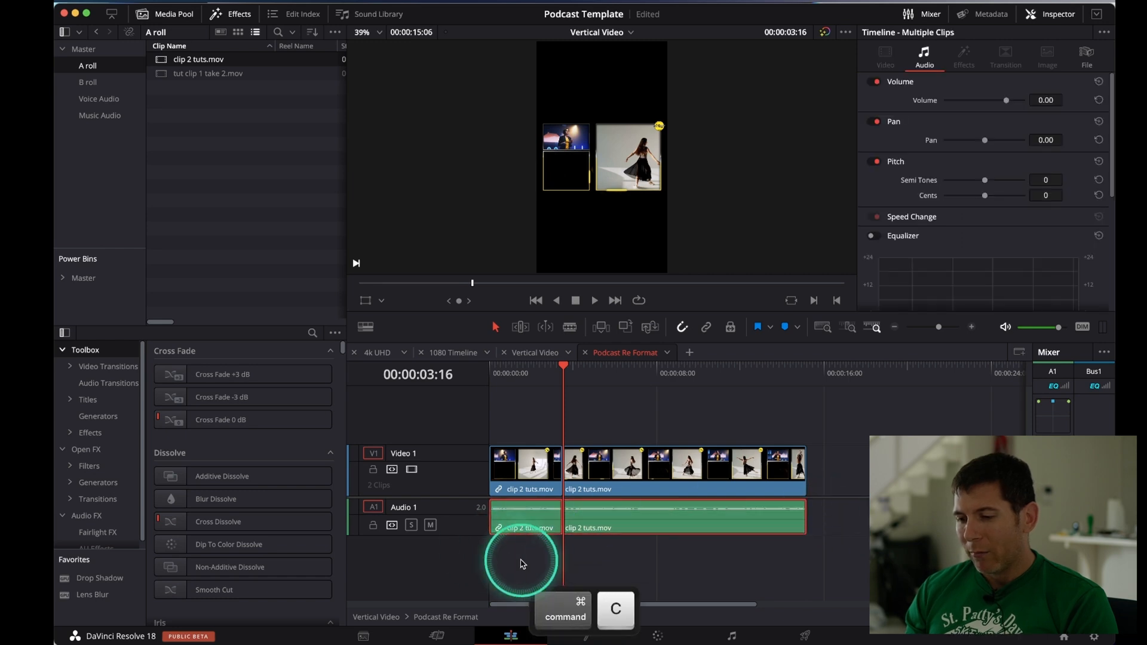
click(534, 352)
drag(446, 369, 638, 508)
drag(524, 366, 469, 369)
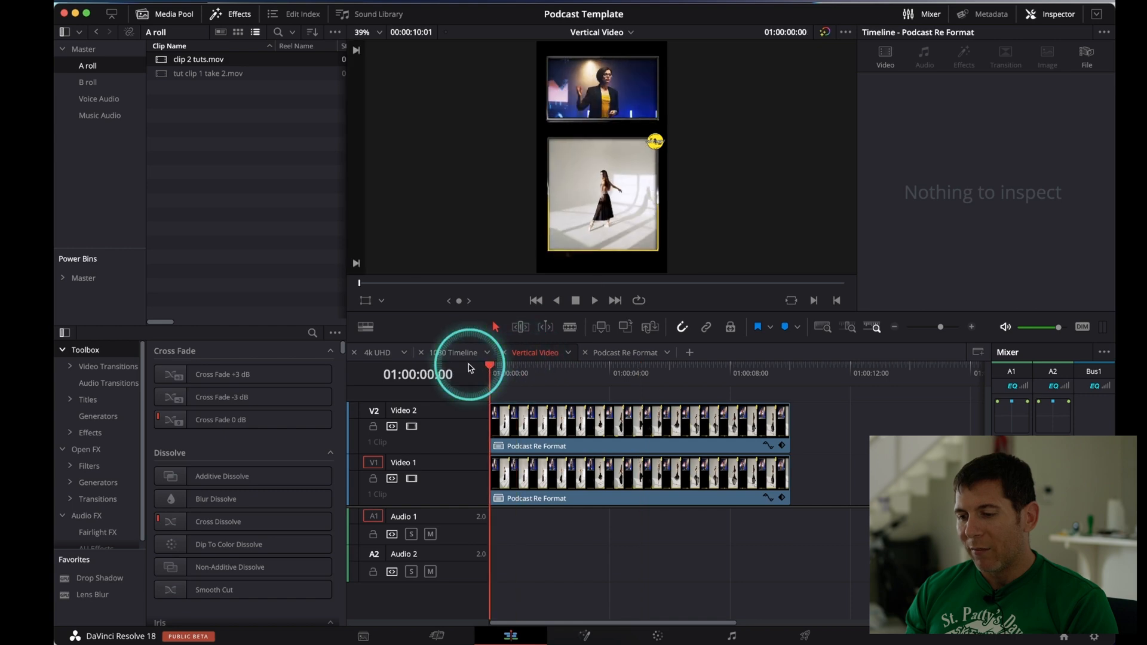
click(666, 558)
key(super+v)
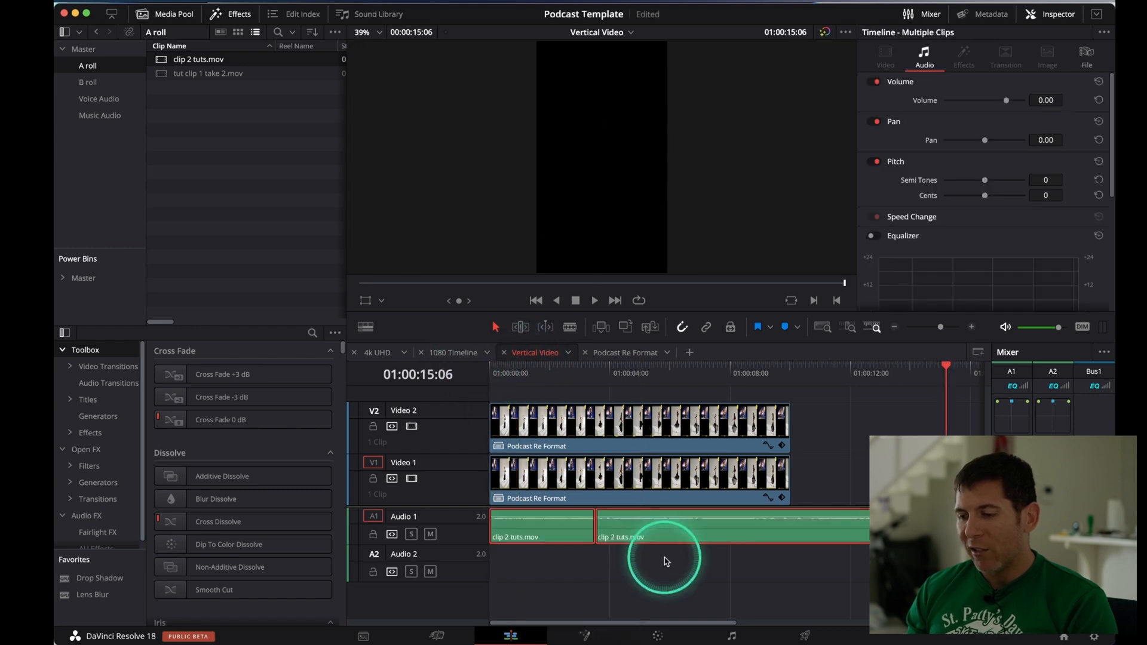
Extend both Podcast Re Format clips in Vertical Video to the end of the audio at 01:00:15:06
key(a)
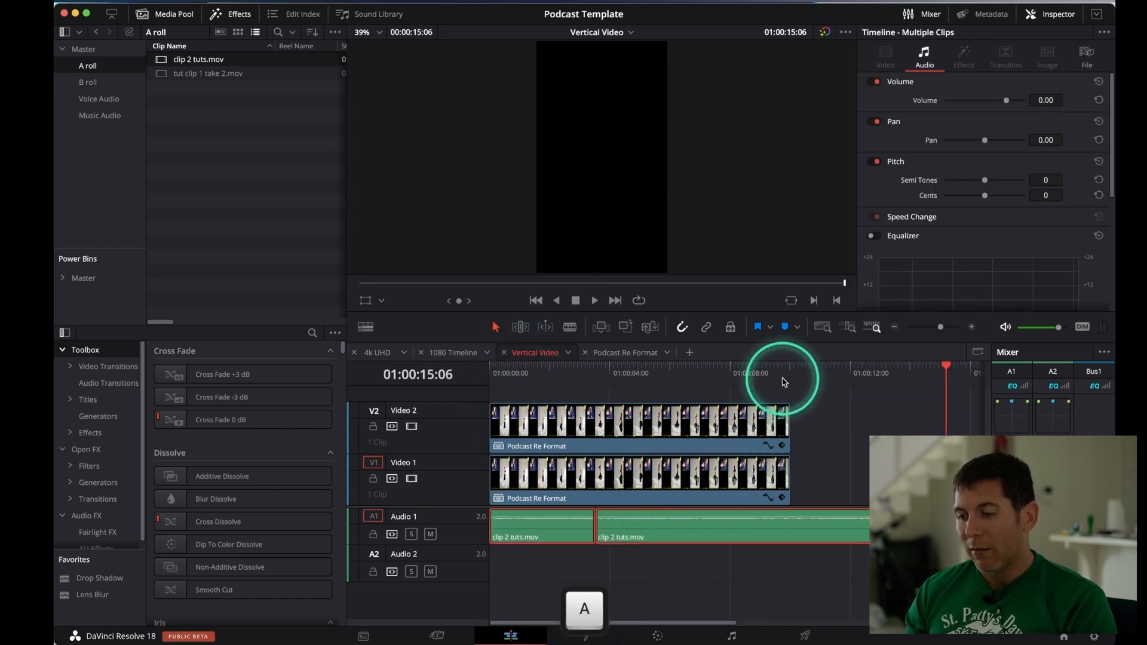
drag(756, 375, 686, 373)
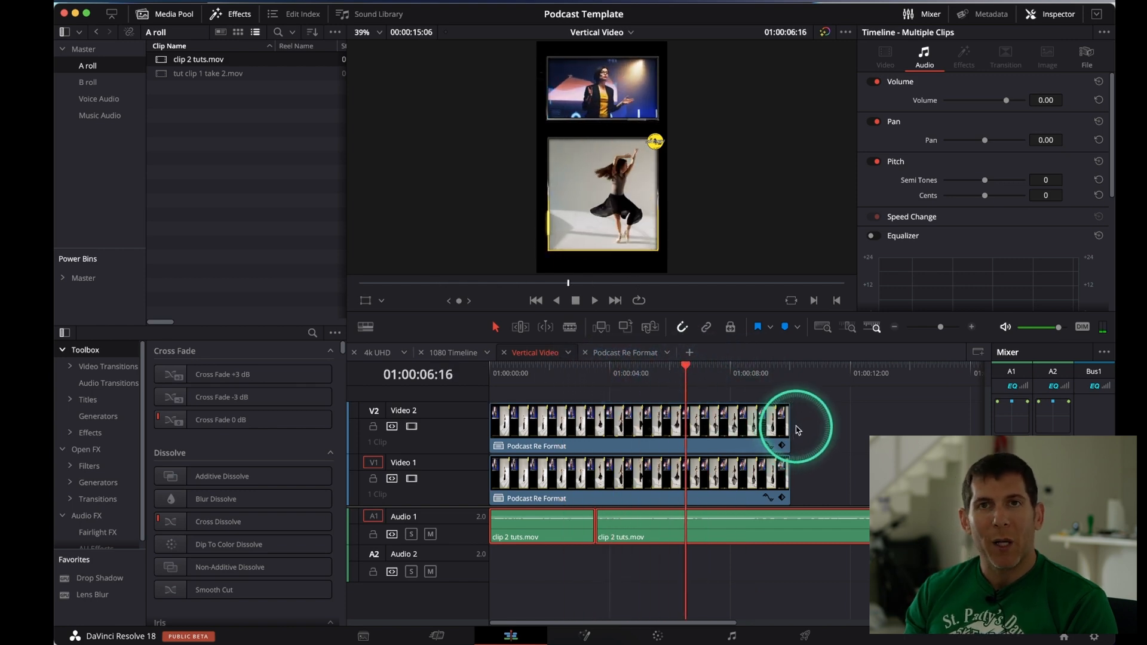
click(825, 416)
drag(828, 411, 769, 478)
drag(787, 426, 944, 420)
click(812, 583)
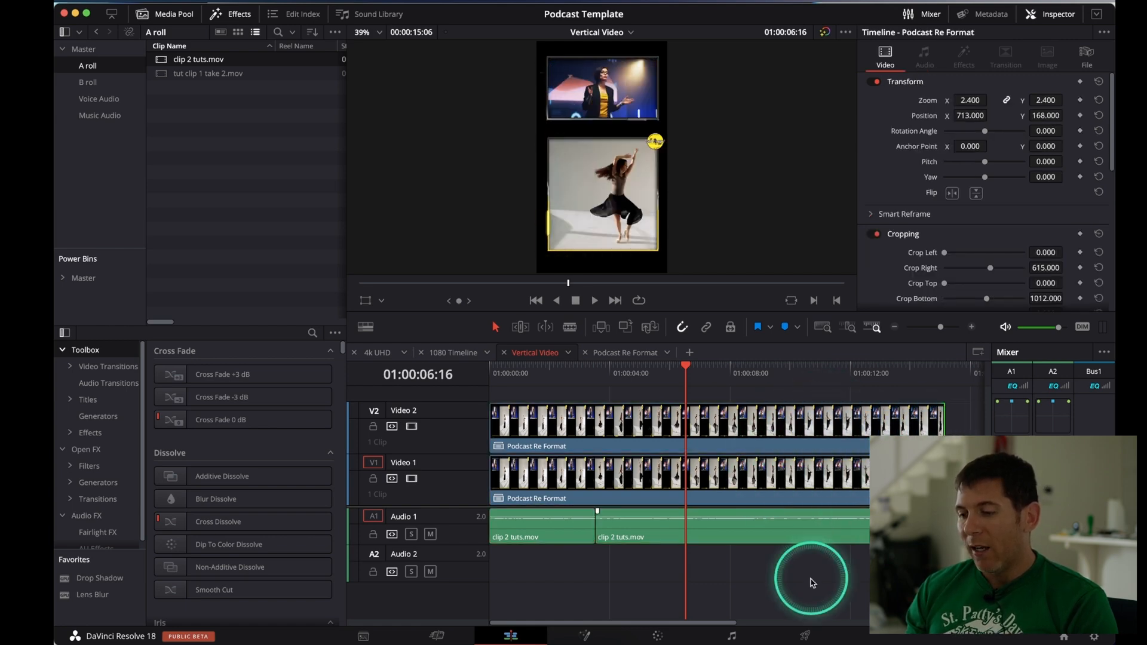
Play back the extended Vertical Video timeline with monitoring muted, and save the project
click(1006, 327)
key(space)
scroll(793, 581, down, 3)
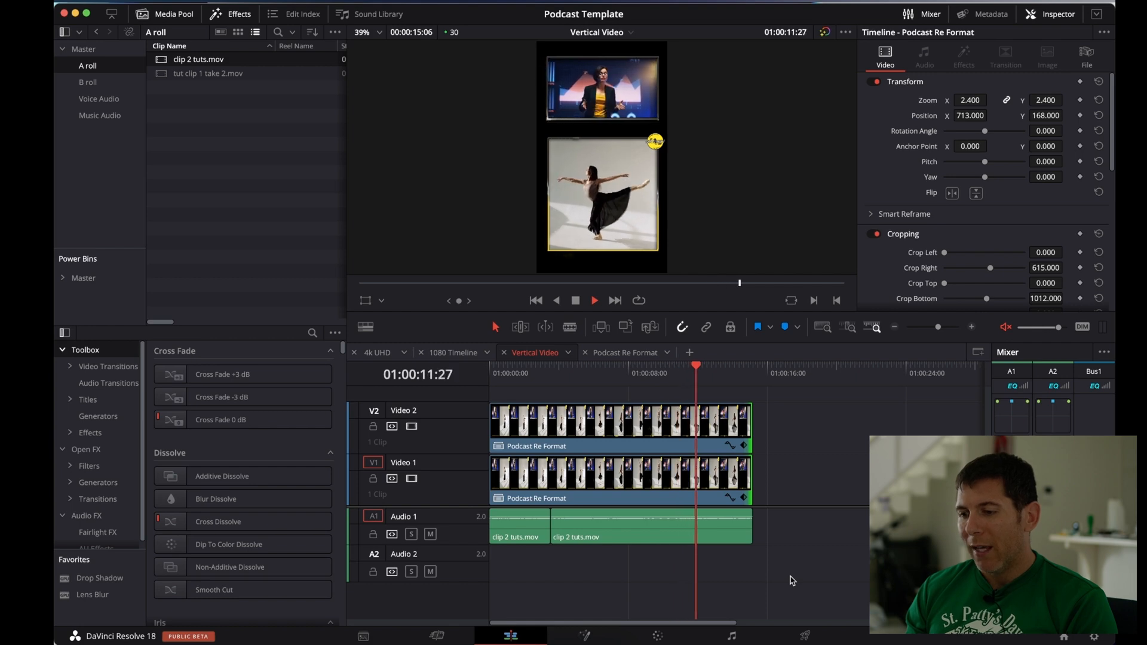
click(709, 526)
key(space)
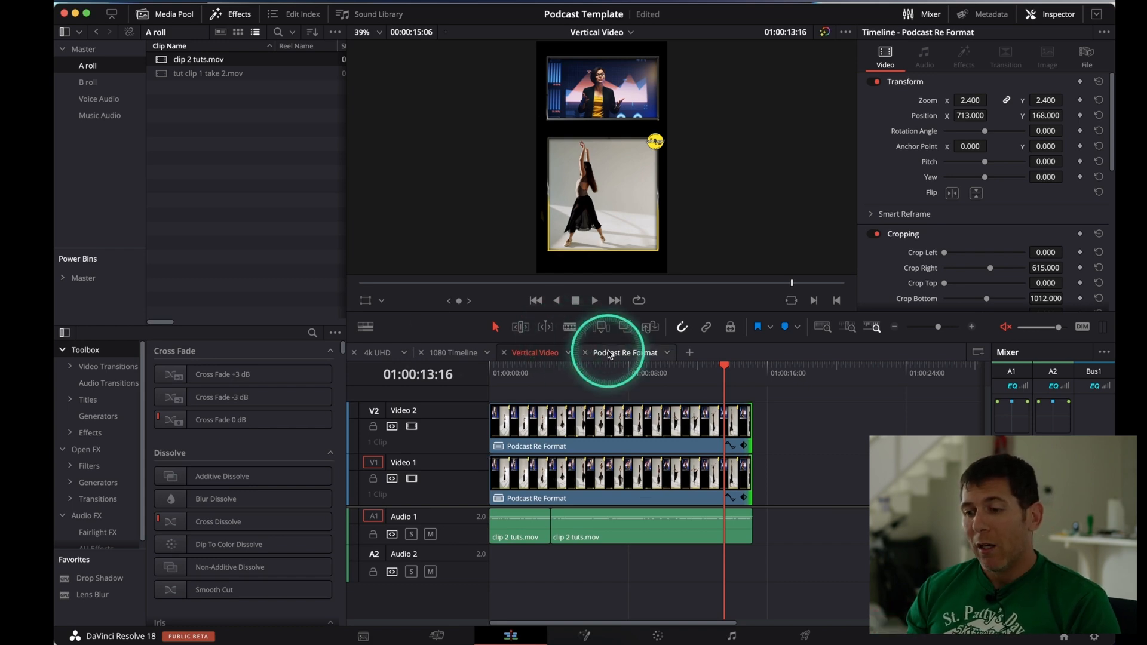
key(super+s)
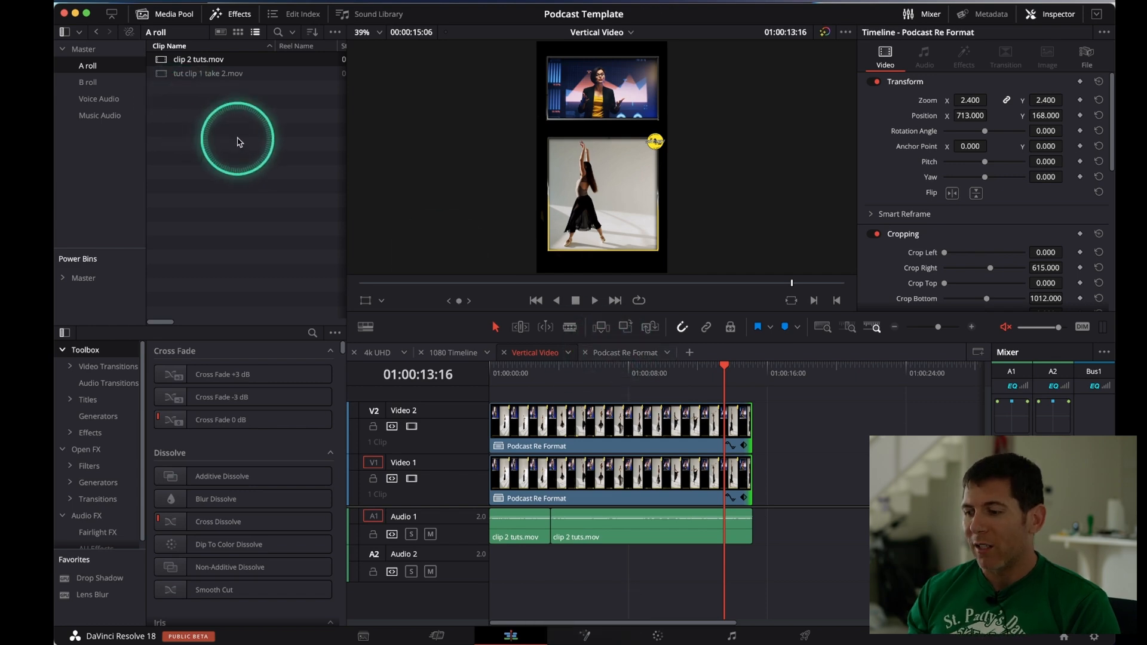
Look at the Podcast Template entry in the Project Manager and at the Save Project As option
click(1063, 637)
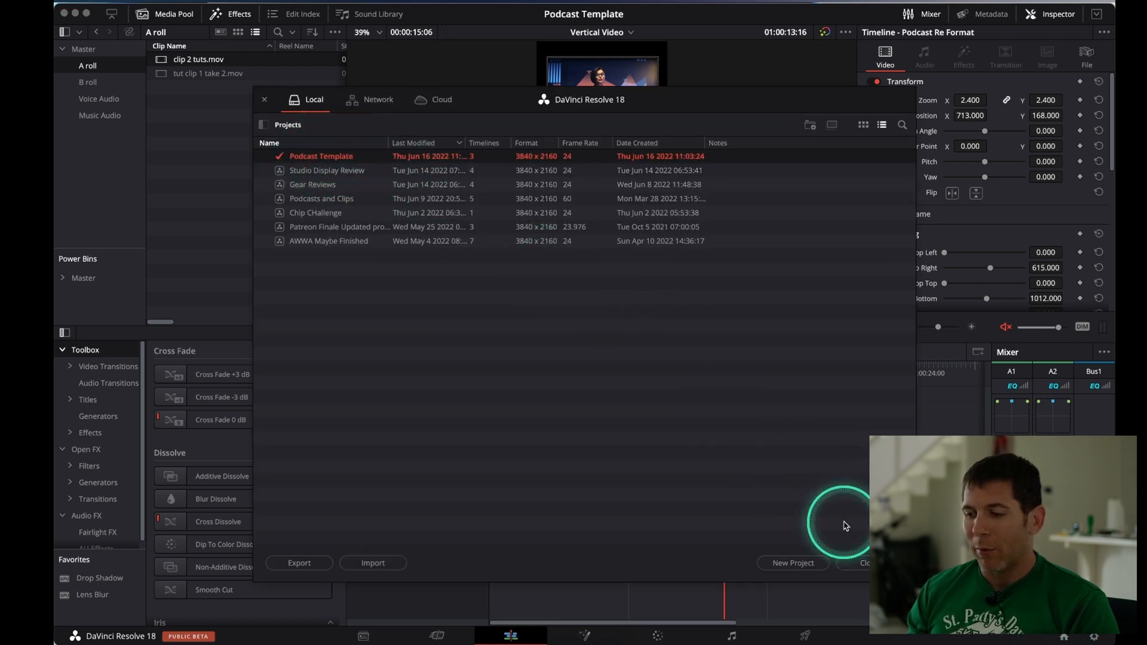
click(859, 563)
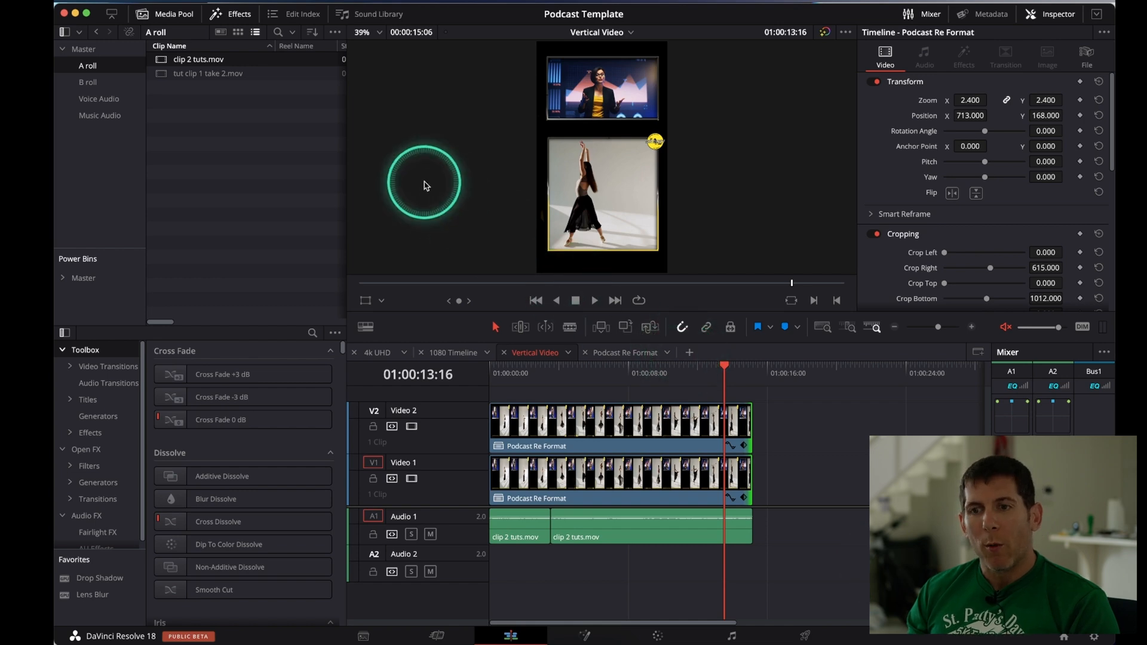
click(176, 2)
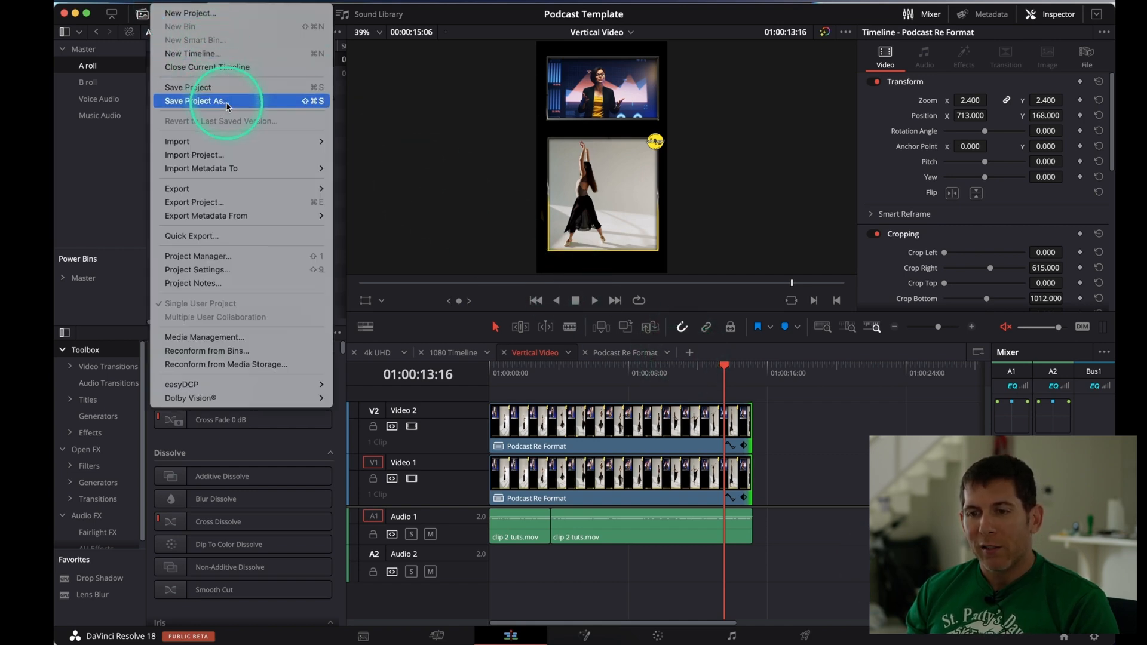
click(833, 475)
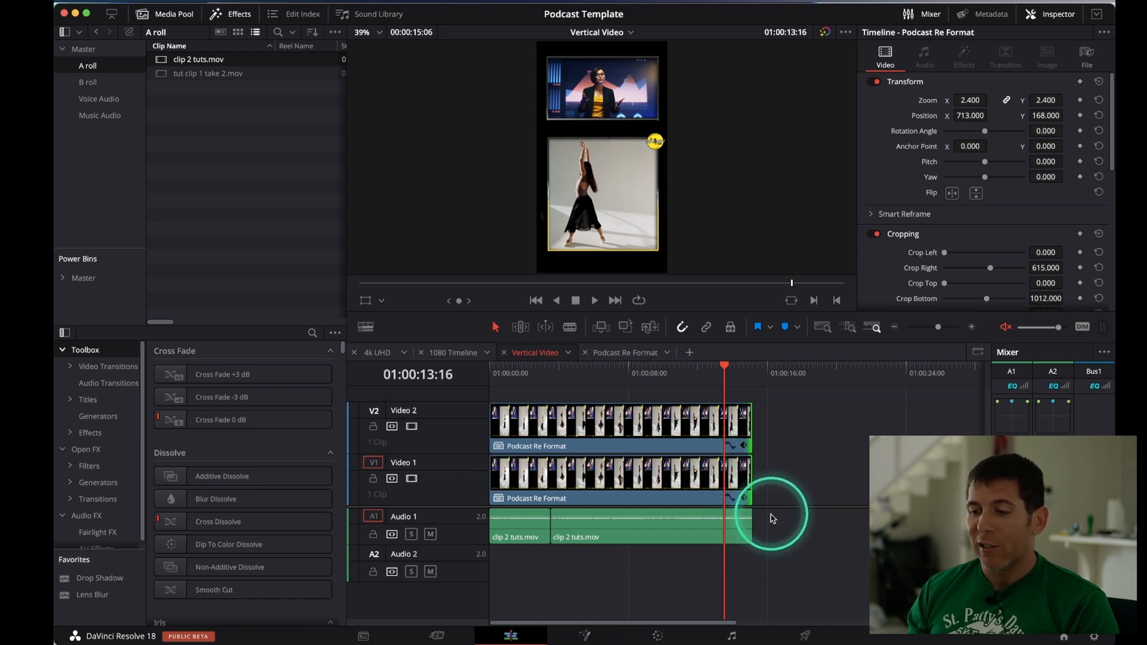
Delete the audio clips from Vertical Video and all clip 2 tuts.mov segments from Podcast Re Format
drag(781, 525, 525, 538)
key(BackSpace)
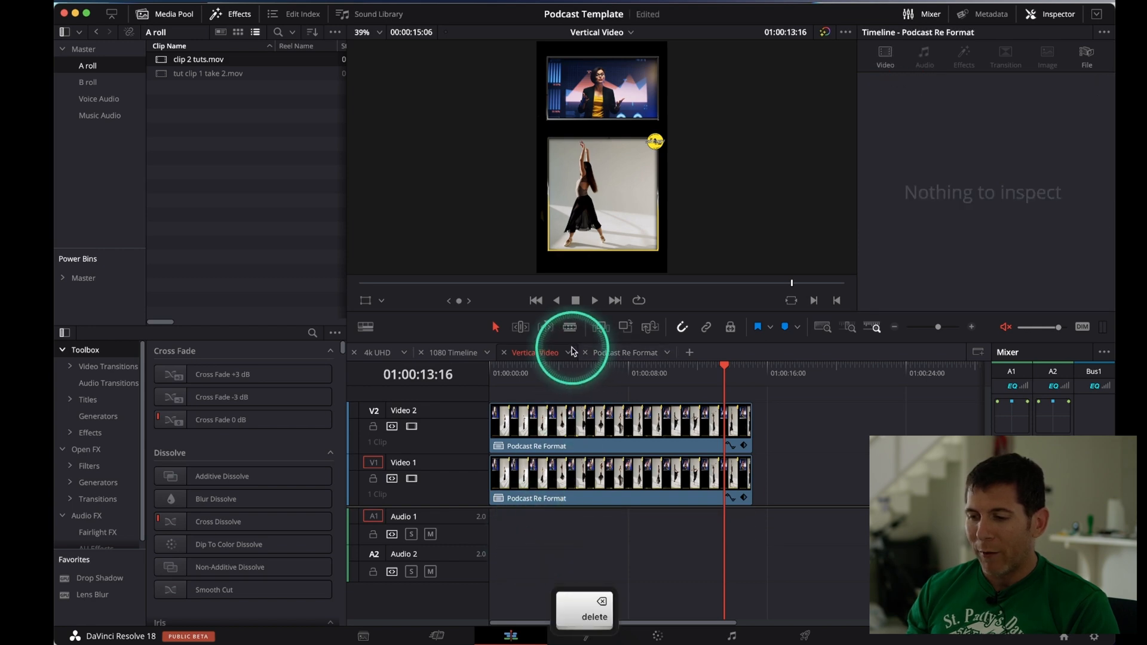
click(624, 353)
drag(619, 455, 576, 553)
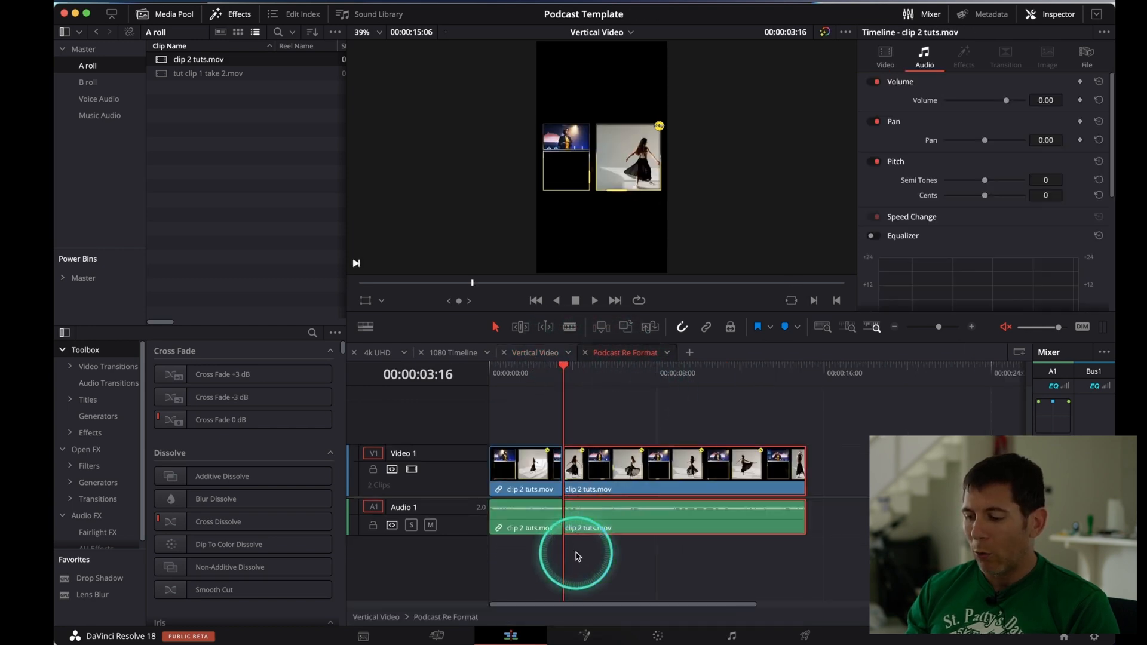
key(BackSpace)
drag(588, 410, 536, 517)
key(BackSpace)
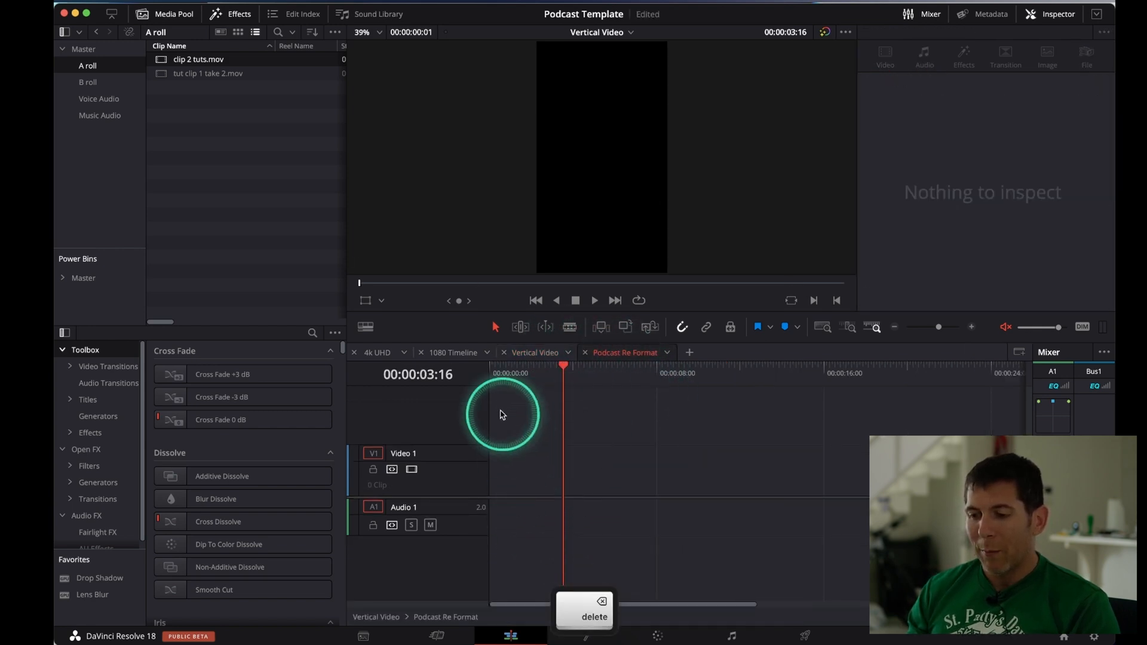
Delete the remaining clips from the 1080 Timeline and 4k UHD timelines
click(453, 352)
click(544, 529)
key(BackSpace)
click(378, 352)
drag(601, 420, 555, 530)
key(BackSpace)
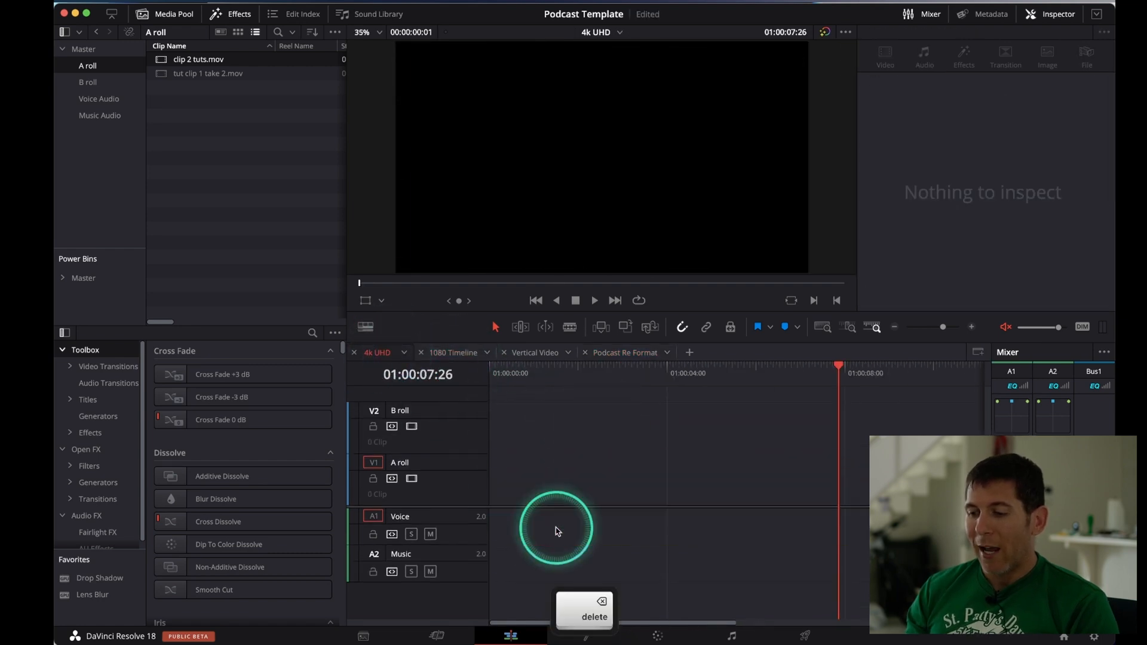
Delete both source clips from the A roll bin, check the other bins for leftovers, and save the project
drag(165, 87, 179, 61)
key(BackSpace)
click(110, 82)
click(101, 98)
click(99, 115)
click(84, 49)
click(256, 125)
key(super+s)
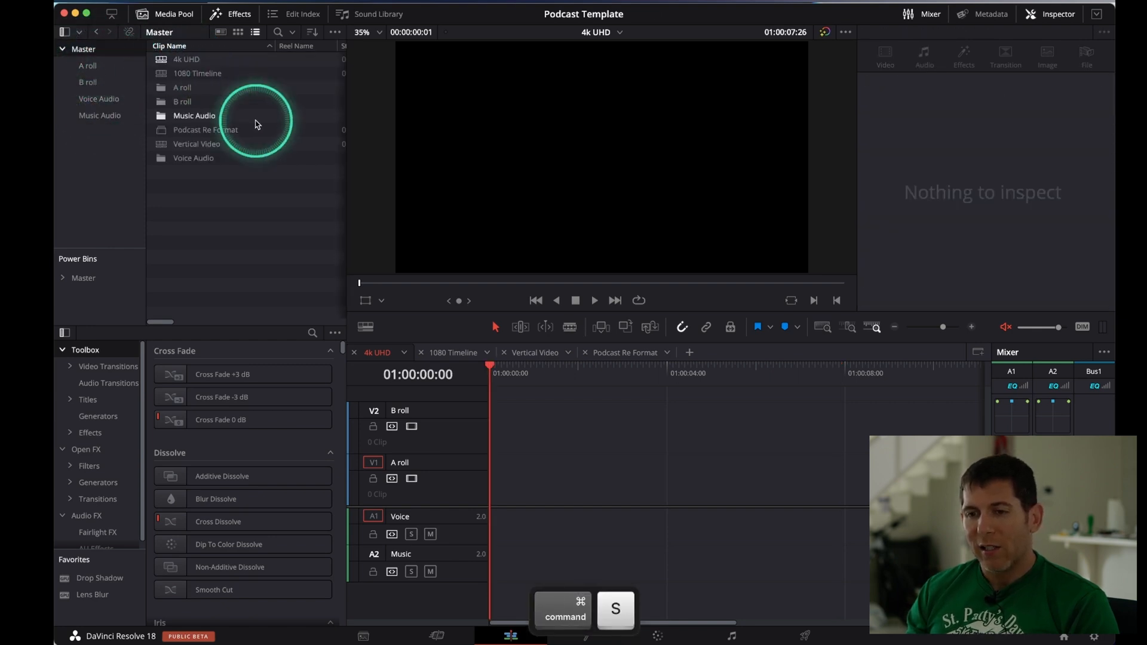
click(445, 324)
click(605, 472)
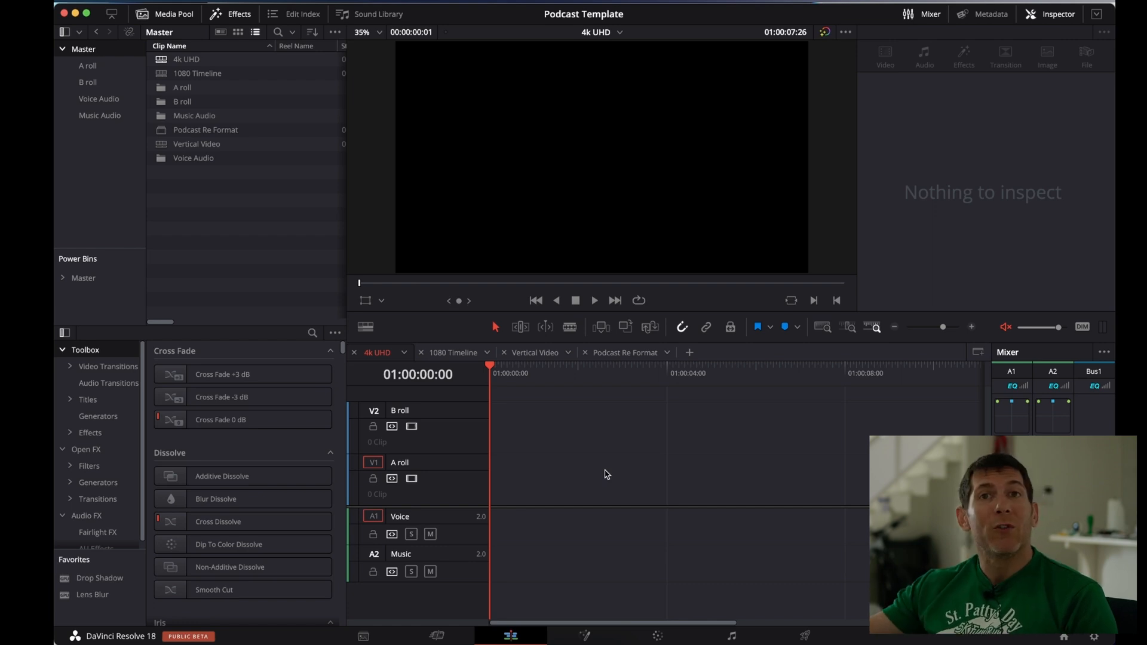
key(f)
click(612, 475)
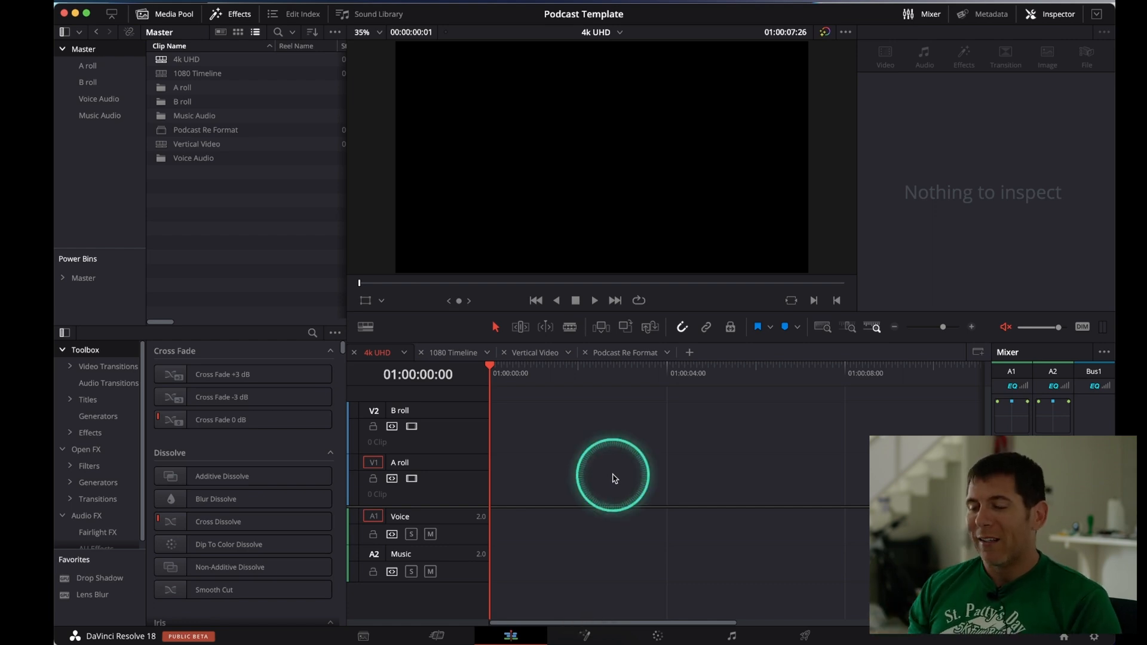